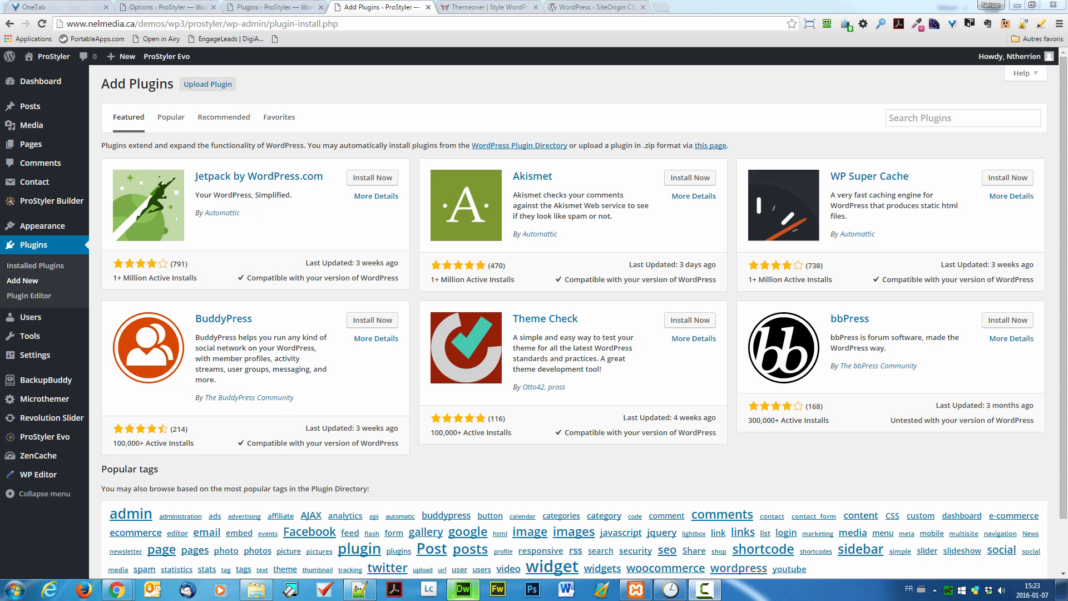
Open the ProStyler site's front page in a new browser tab and view it.
mouse_move(54, 62)
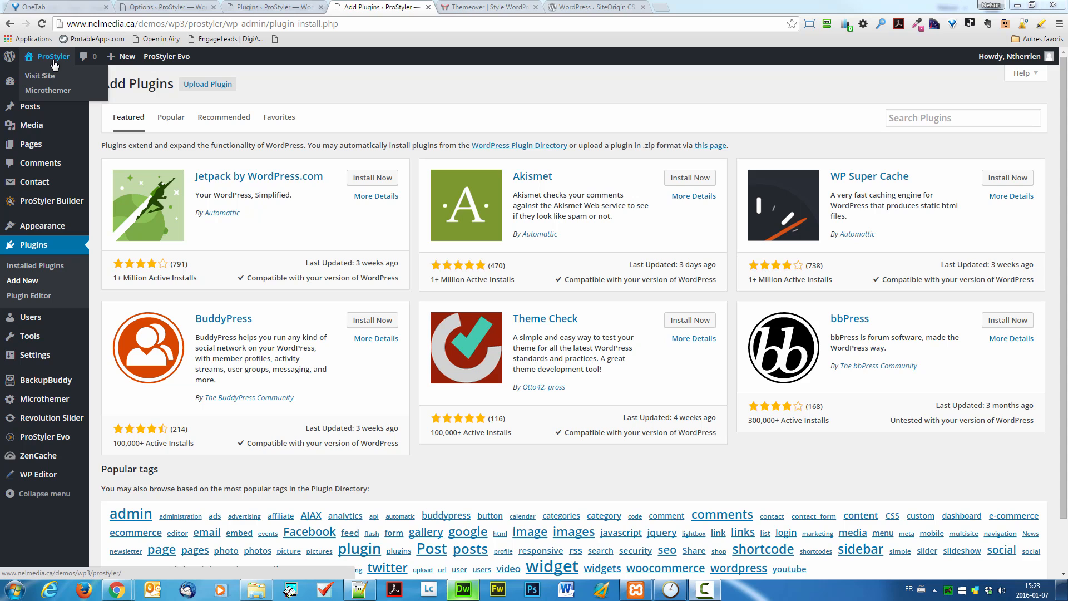
middle_click(40, 75)
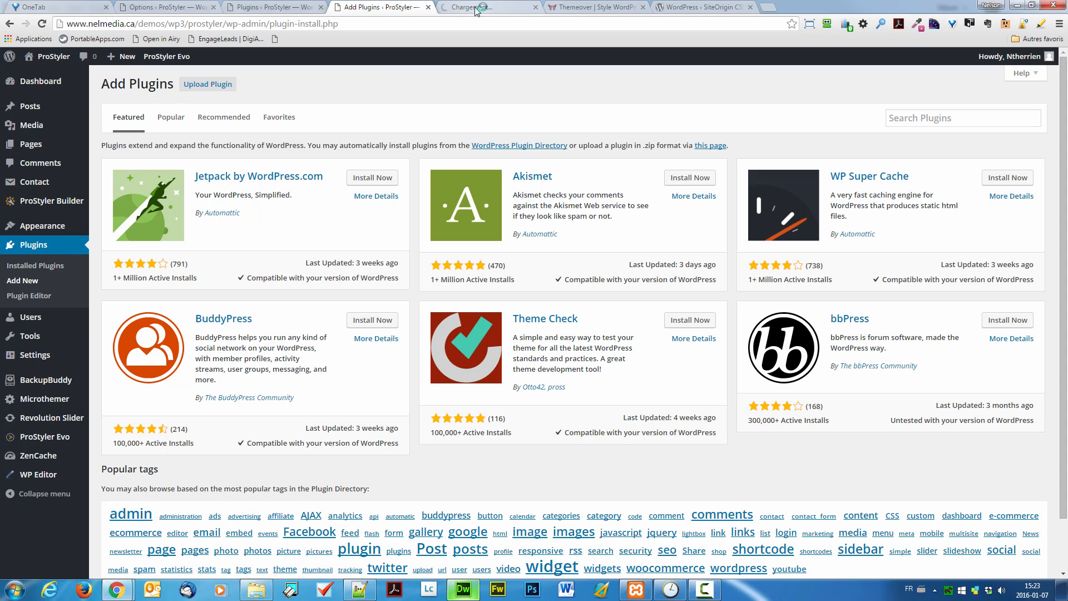
click(476, 11)
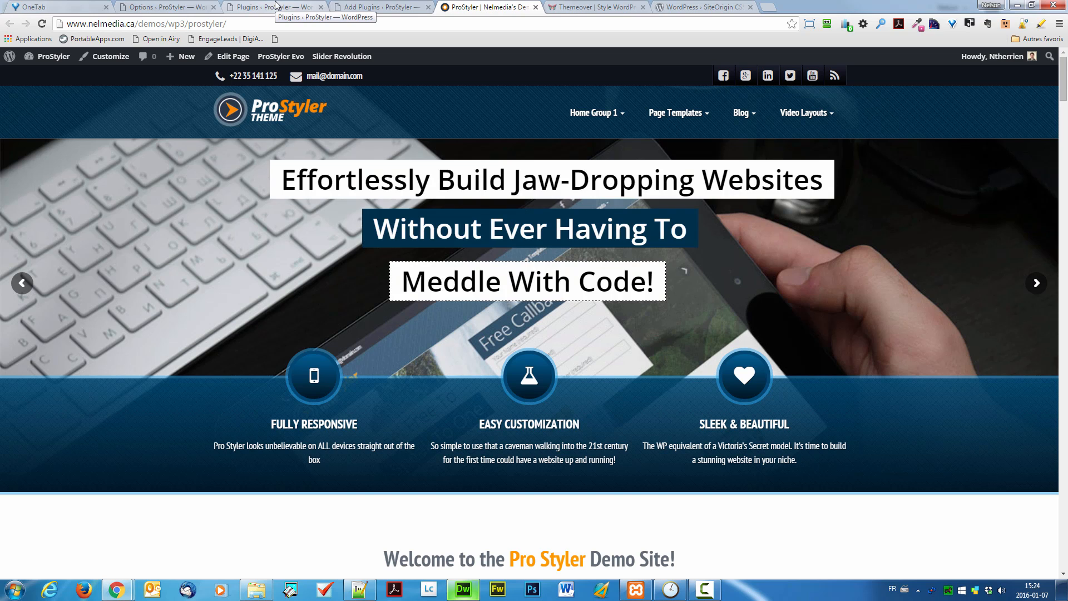
Review the ProStyler theme options, examining the Typography settings and the Header settings down to the background under the header.
click(275, 6)
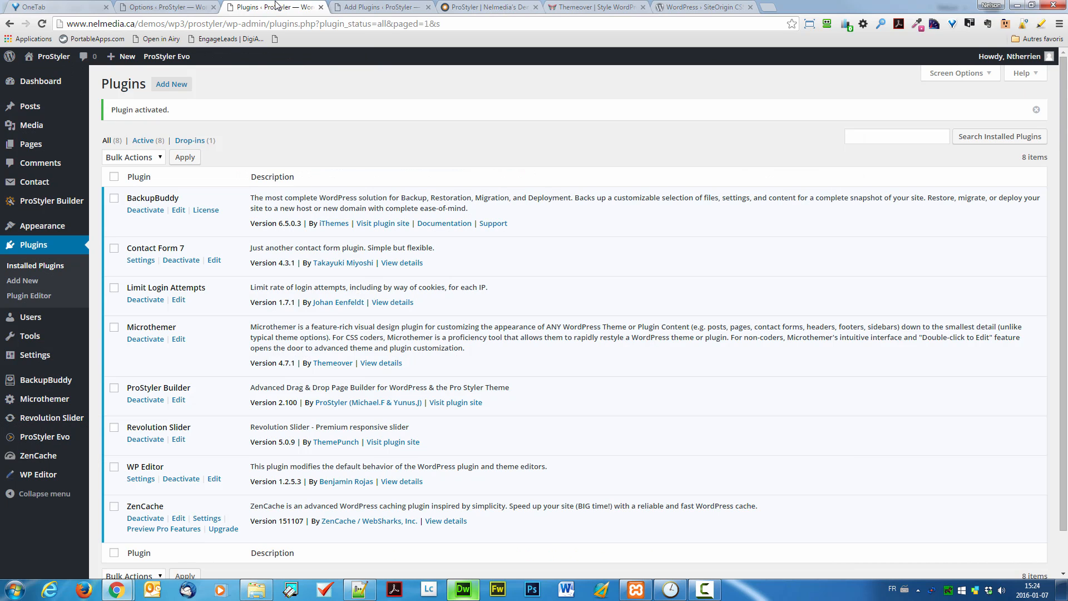
click(148, 7)
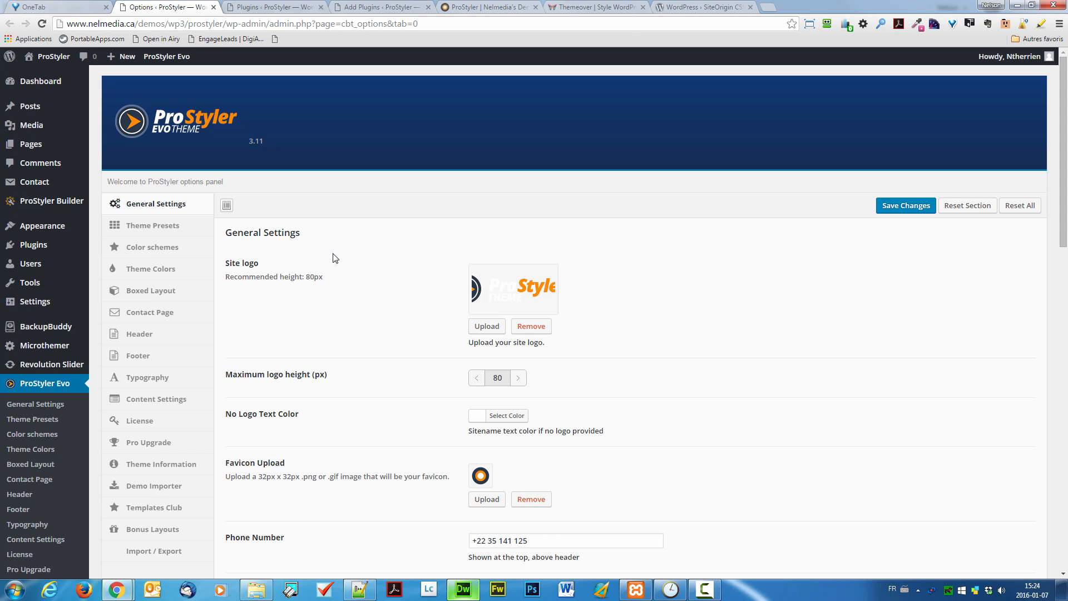
click(174, 383)
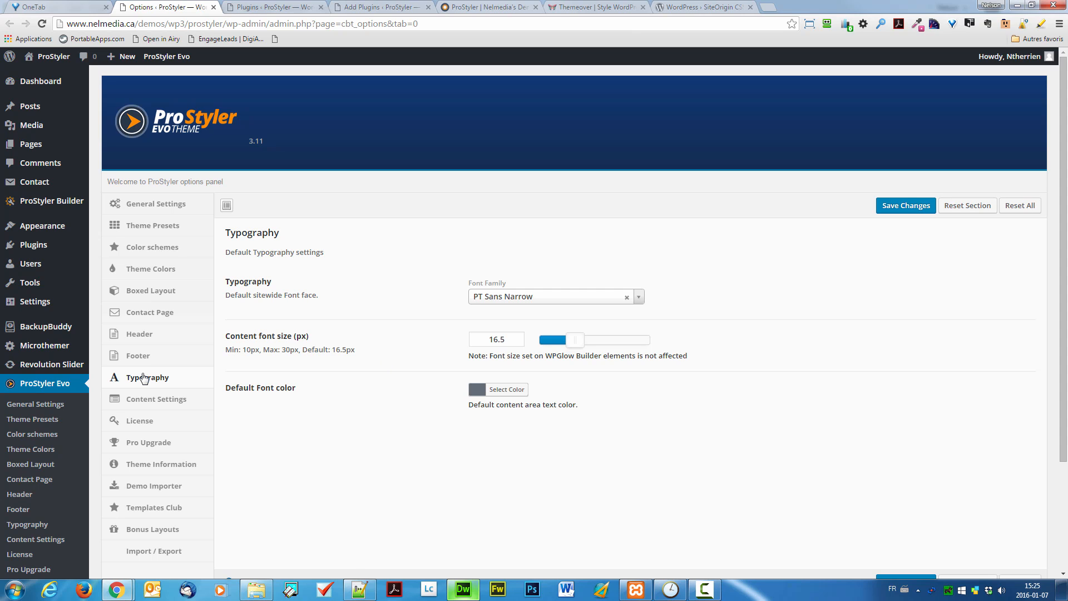
click(142, 334)
scroll(374, 291, down, 8)
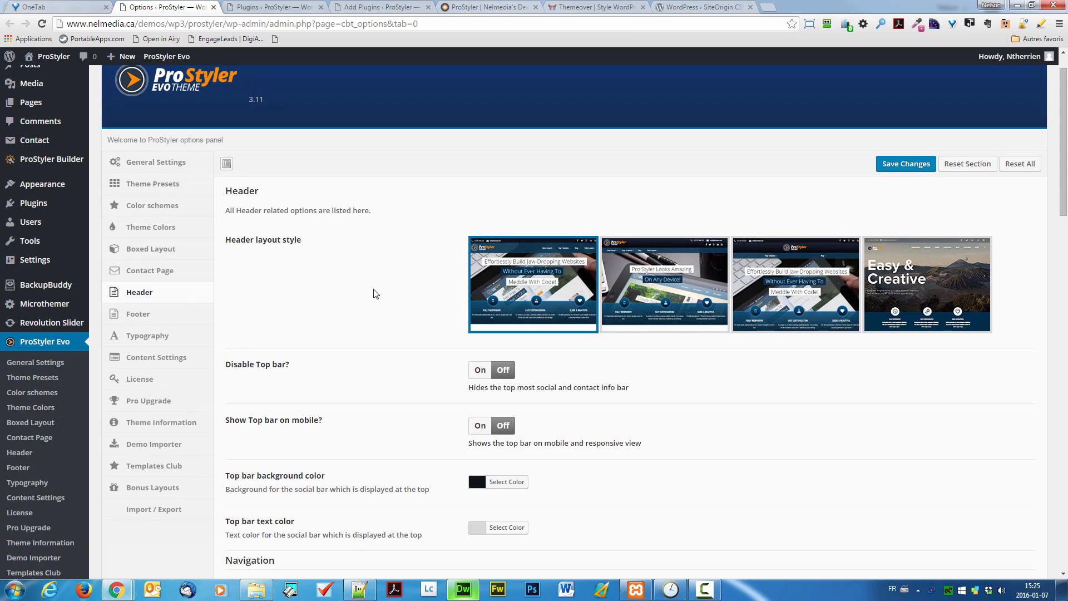
scroll(360, 309, down, 8)
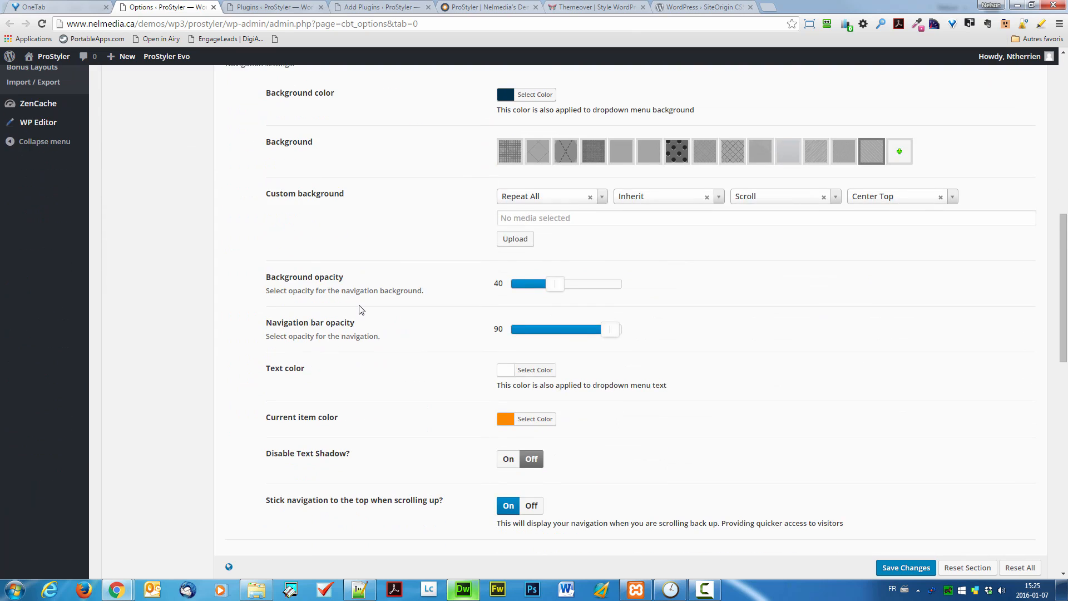
scroll(355, 304, down, 8)
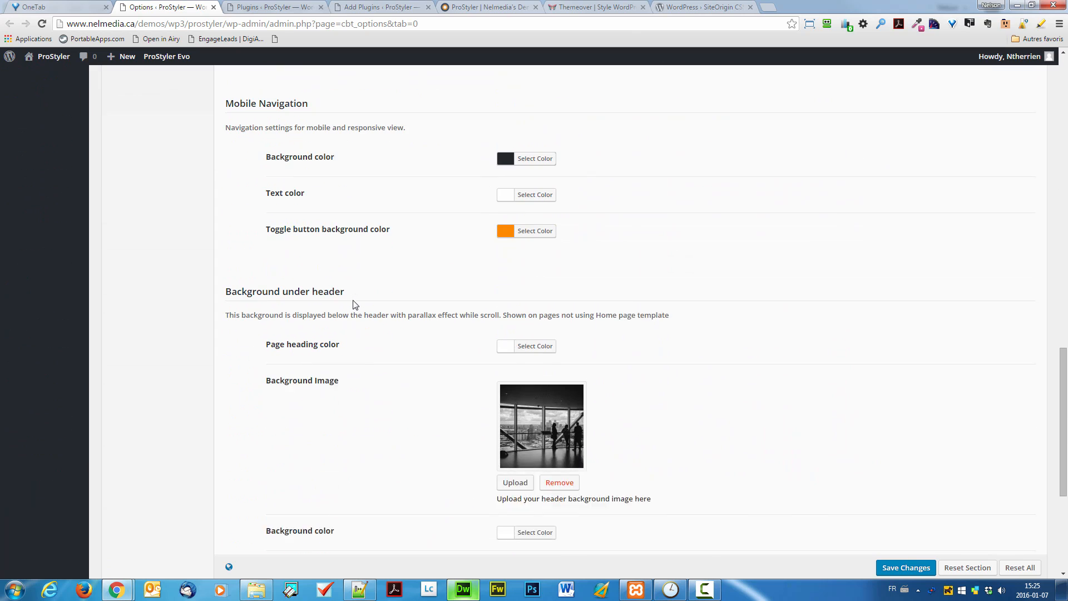
scroll(354, 304, up, 20)
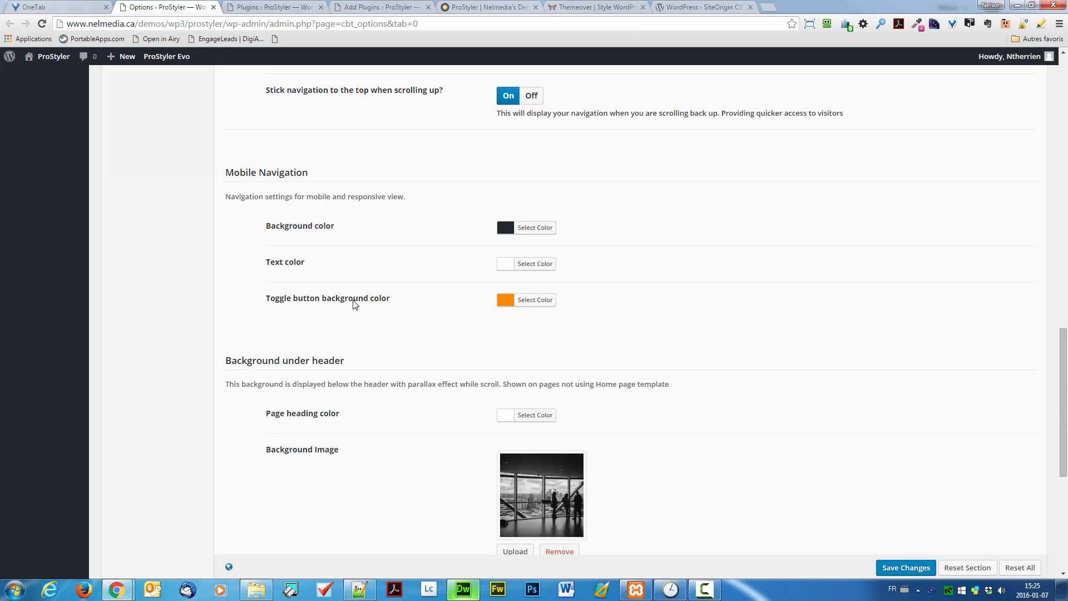
click(258, 7)
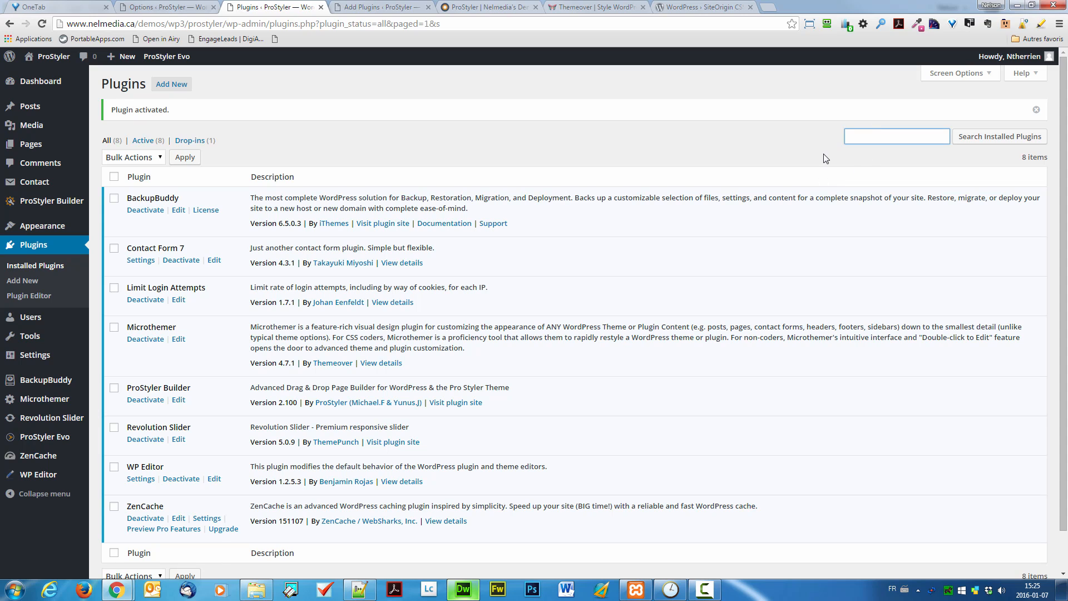
text(mic)
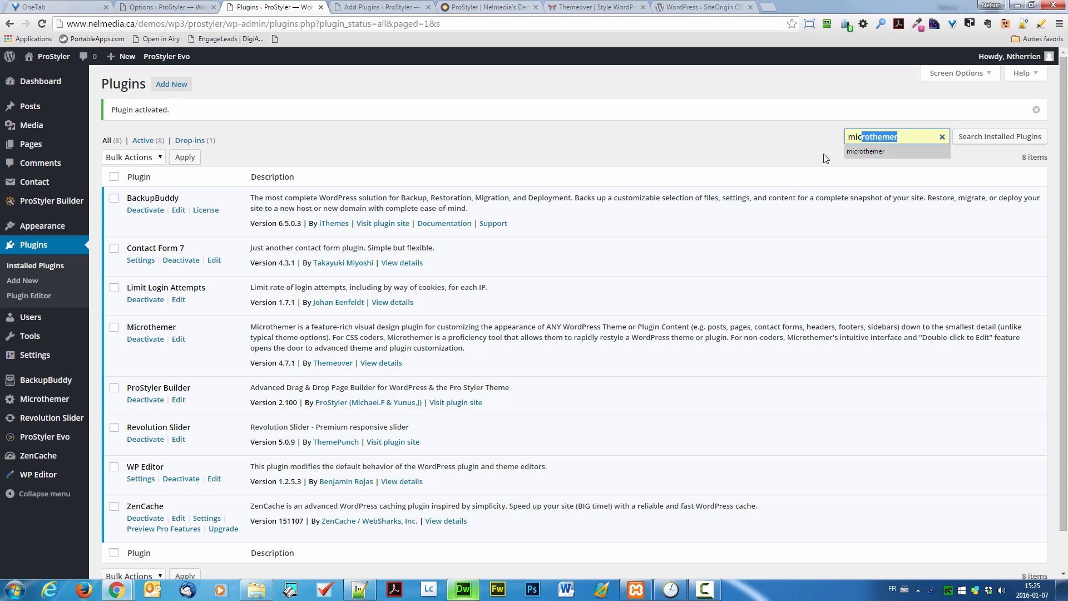
key(Right)
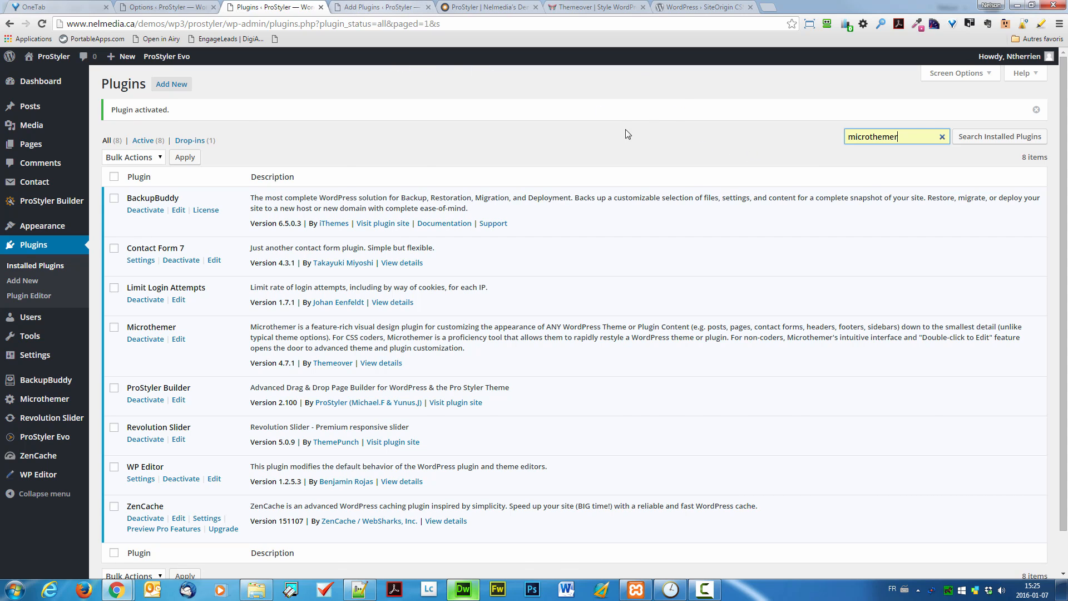
Search for microthemer among the plugins available to add to the site.
key(ctrl+Tab)
click(893, 126)
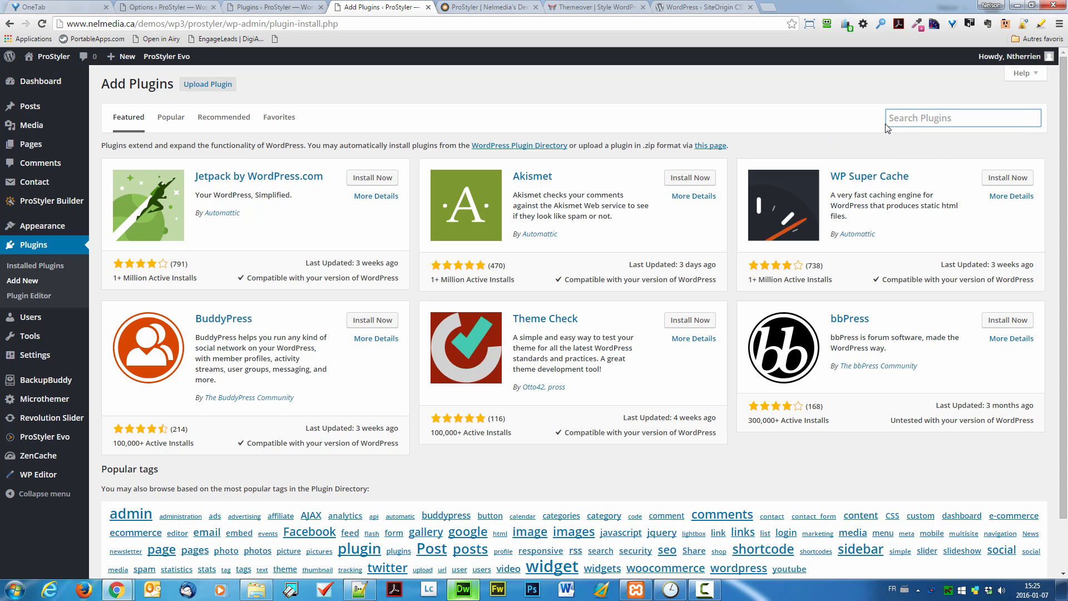
text(micr)
key(Down)
key(Return)
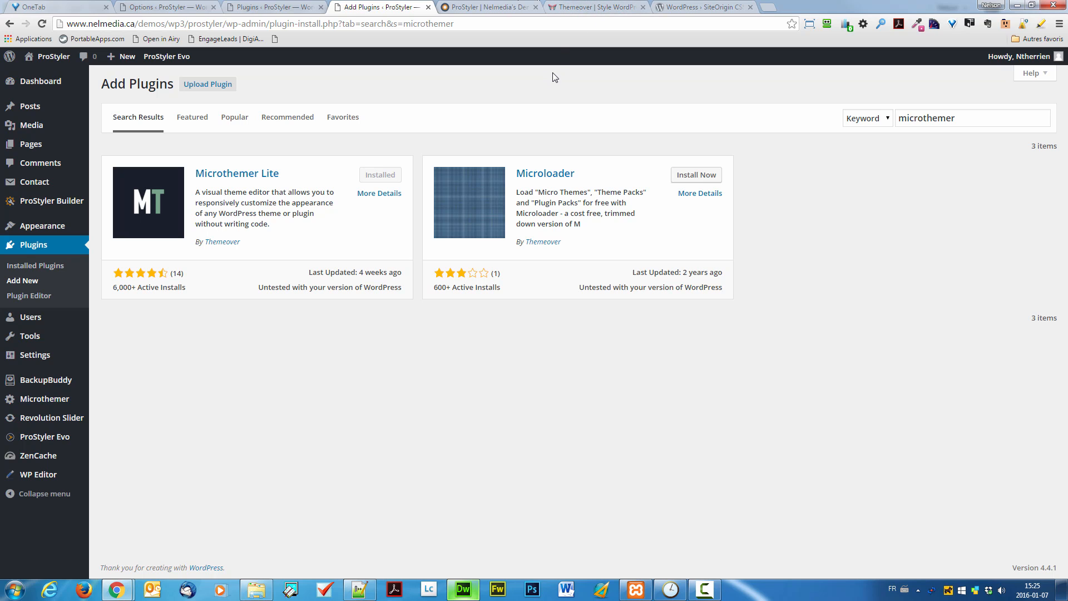
View the Microthemer price plans on the Themeover website and return to the plugin search results.
click(575, 8)
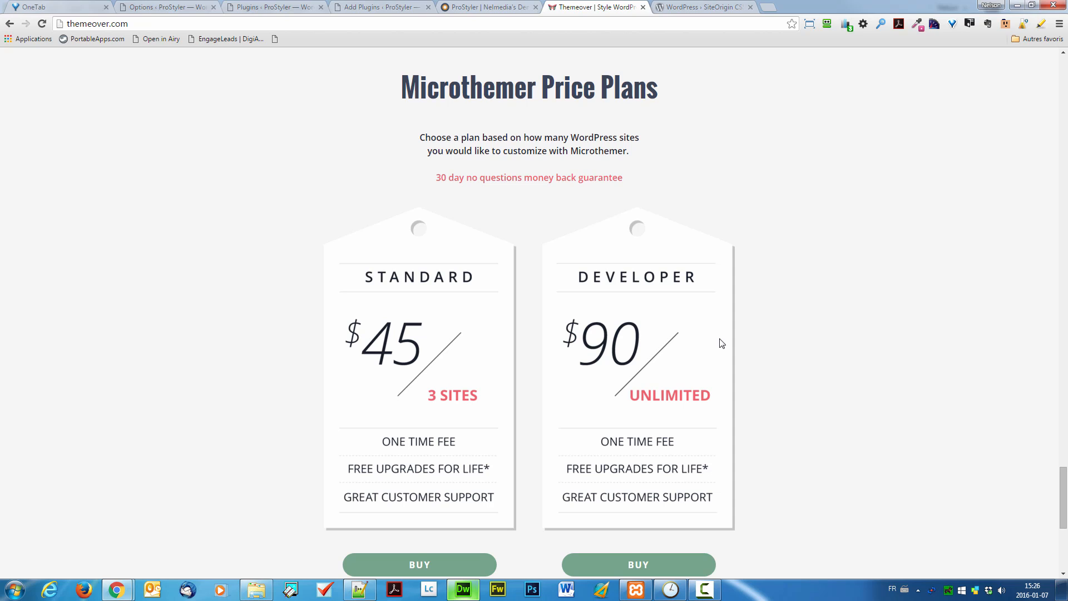
click(181, 9)
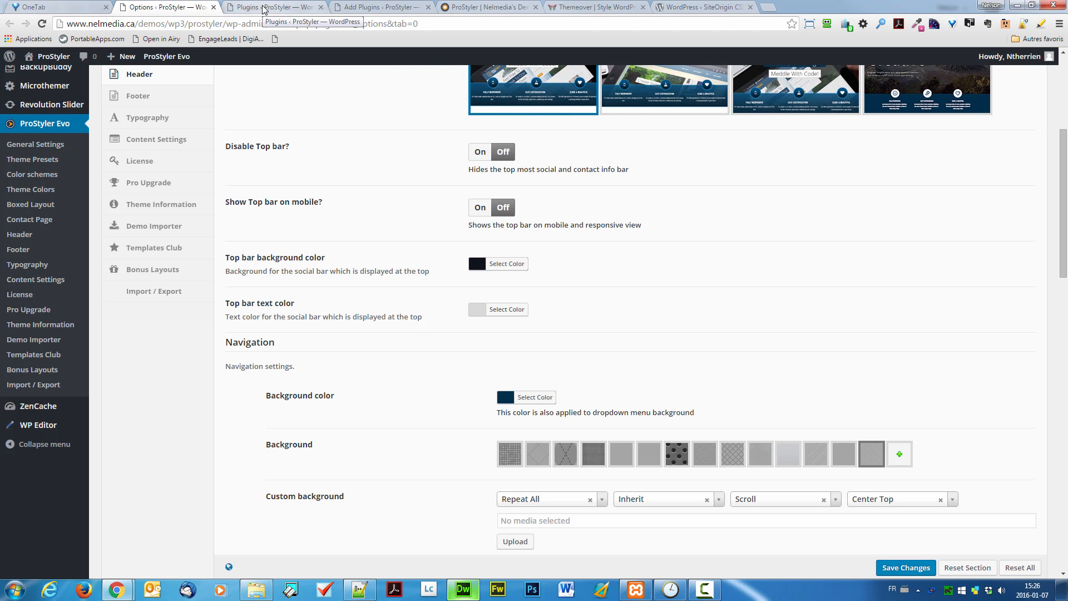
click(379, 6)
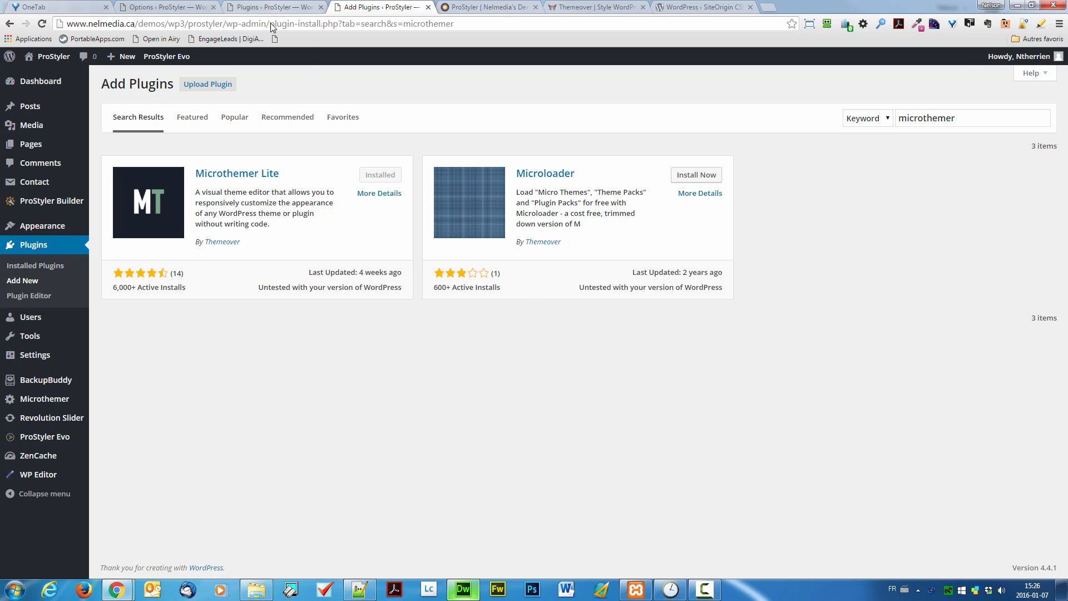
Open the Microthemer visual editor from the WordPress installed plugins page.
click(273, 7)
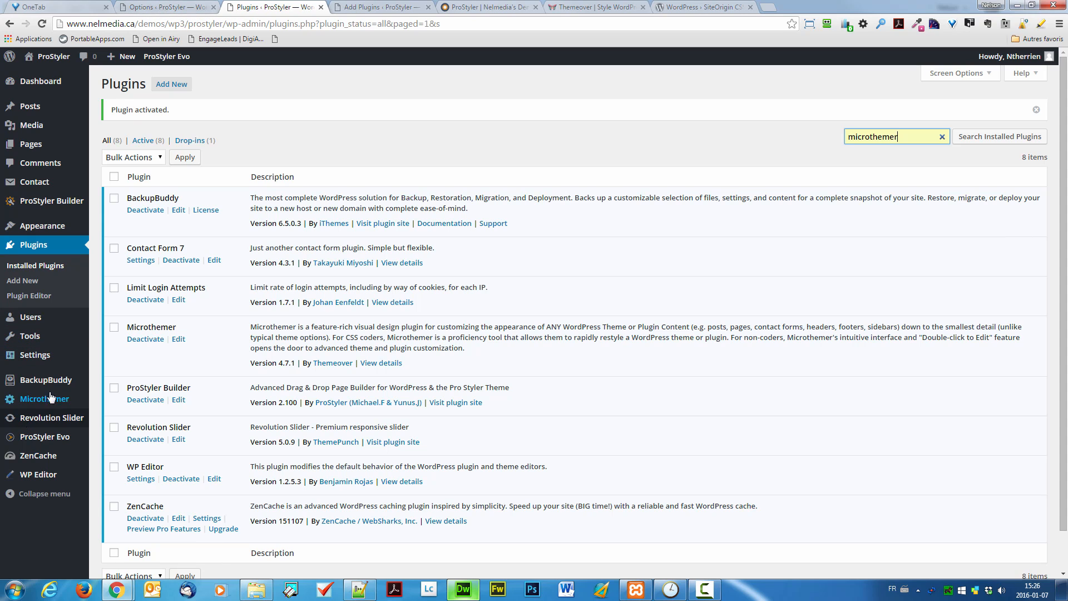
mouse_move(33, 404)
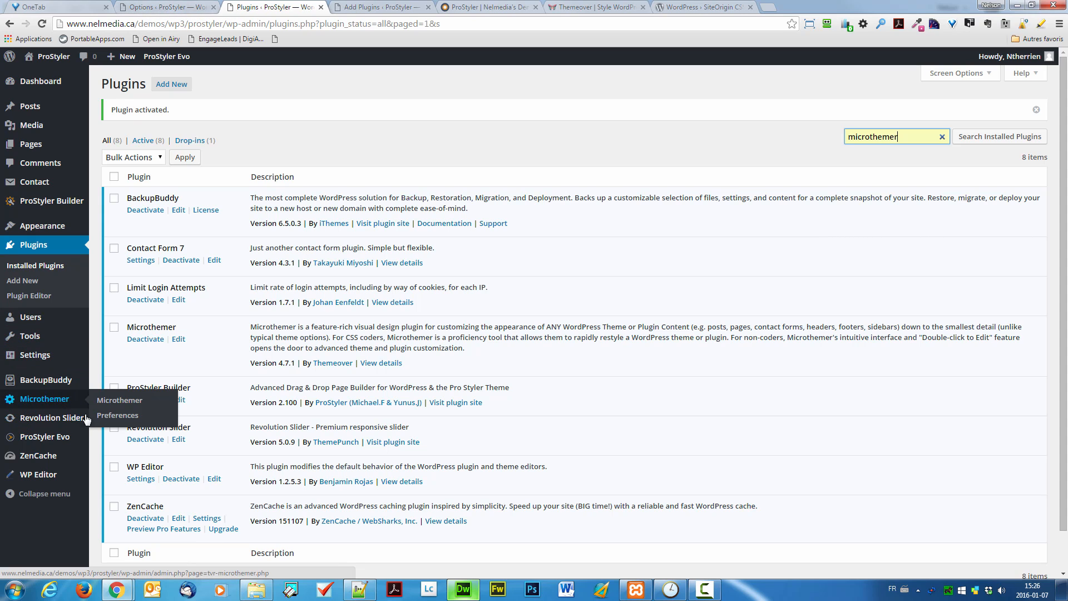
click(39, 402)
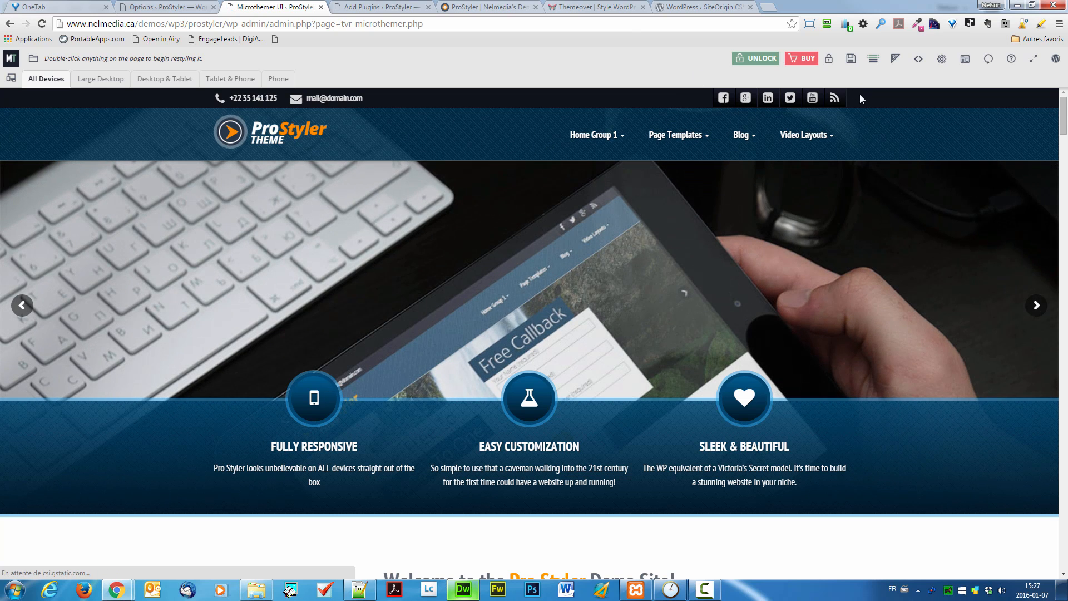
Show the rulers around the page preview and start creating a selector for the Home Group 1 menu item.
click(897, 61)
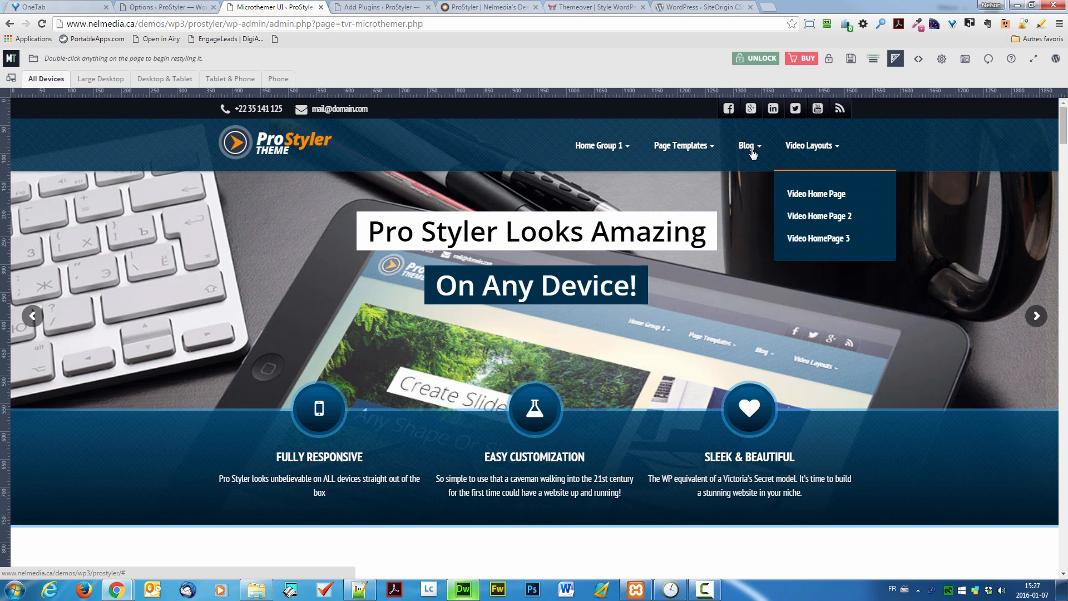
mouse_move(586, 148)
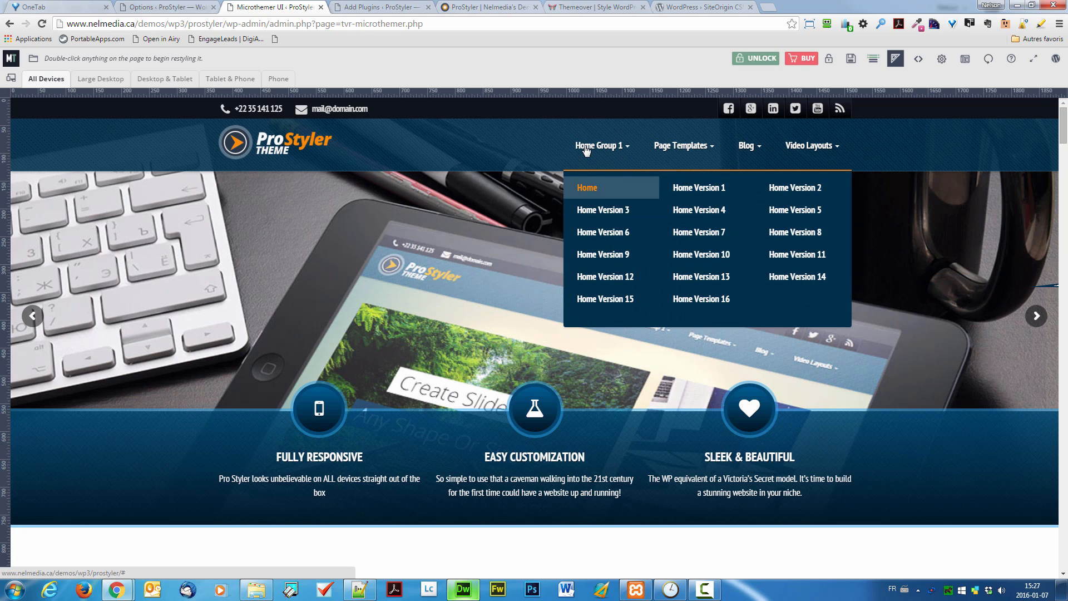
double_click(584, 150)
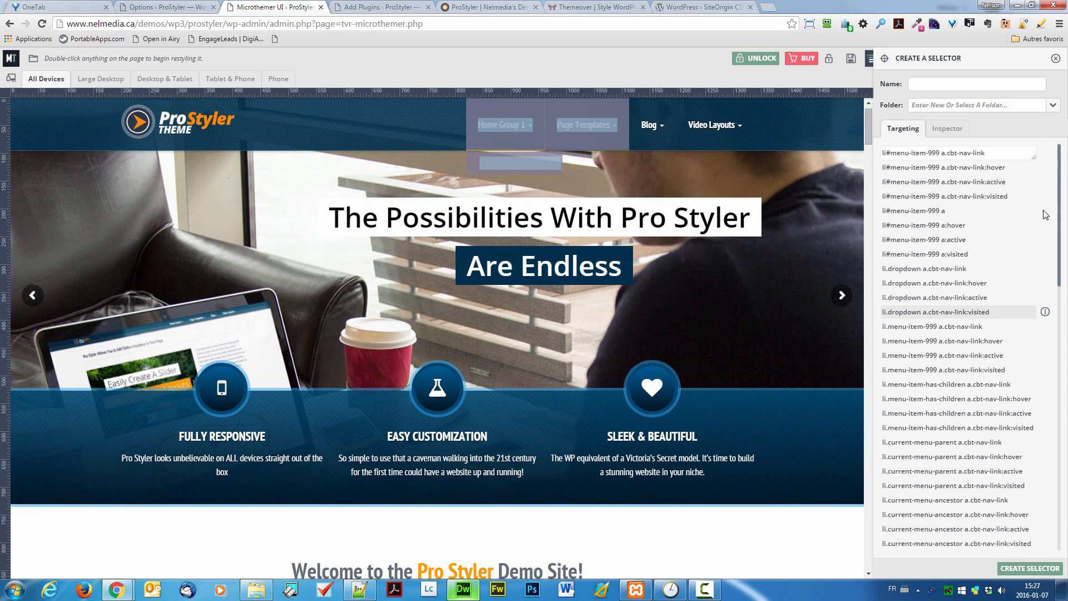
Examine the suggested selectors for the Home Group 1 menu item and look over the front page preview down to its footer.
drag(1060, 177, 1053, 431)
drag(1051, 264, 1067, 479)
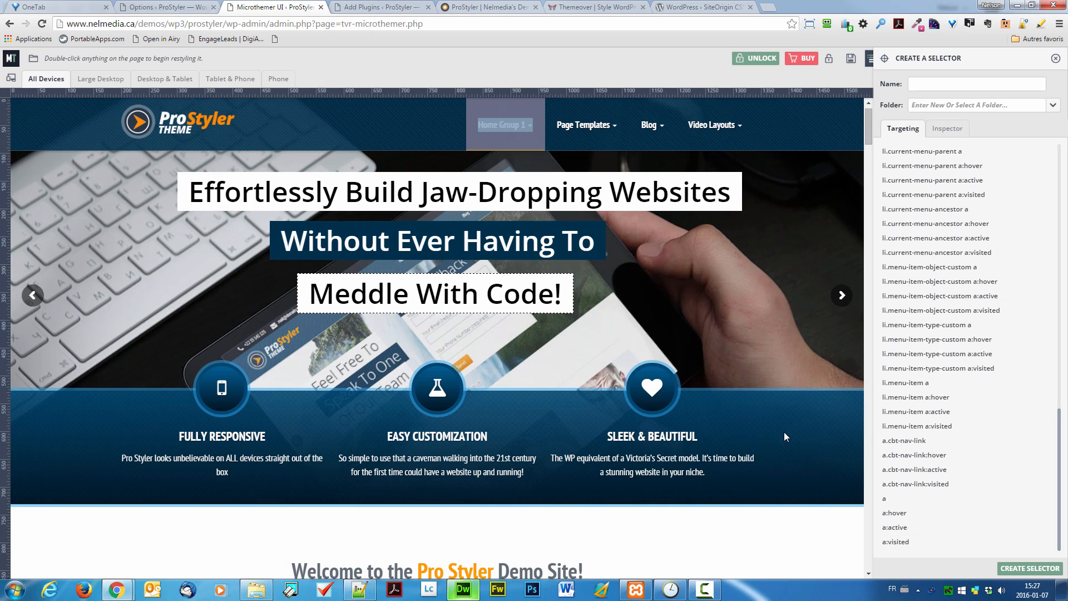
scroll(784, 436, down, 4)
scroll(787, 444, down, 12)
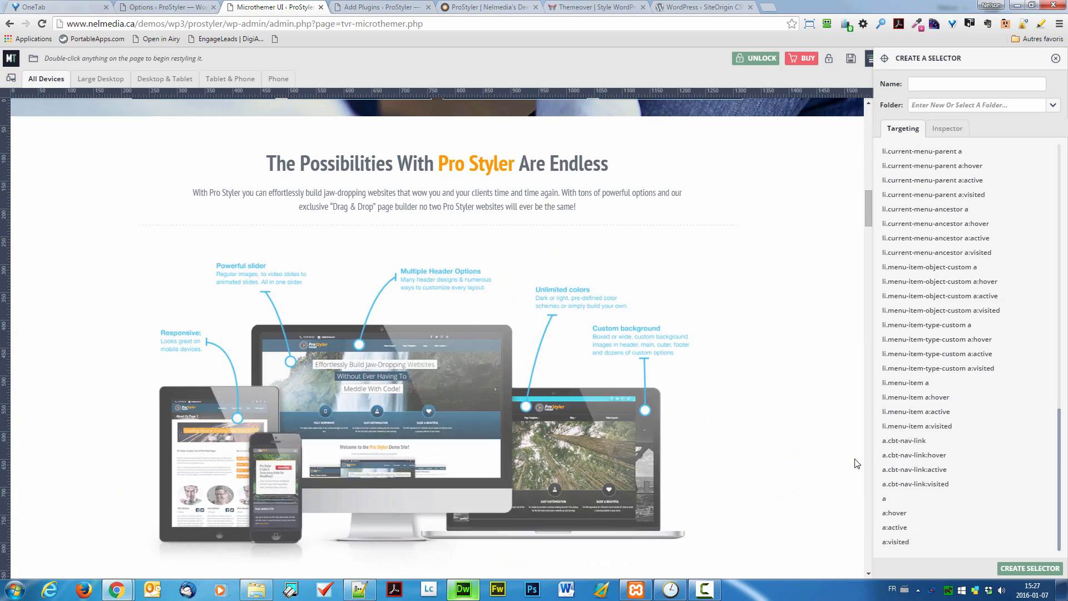
scroll(812, 484, down, 9)
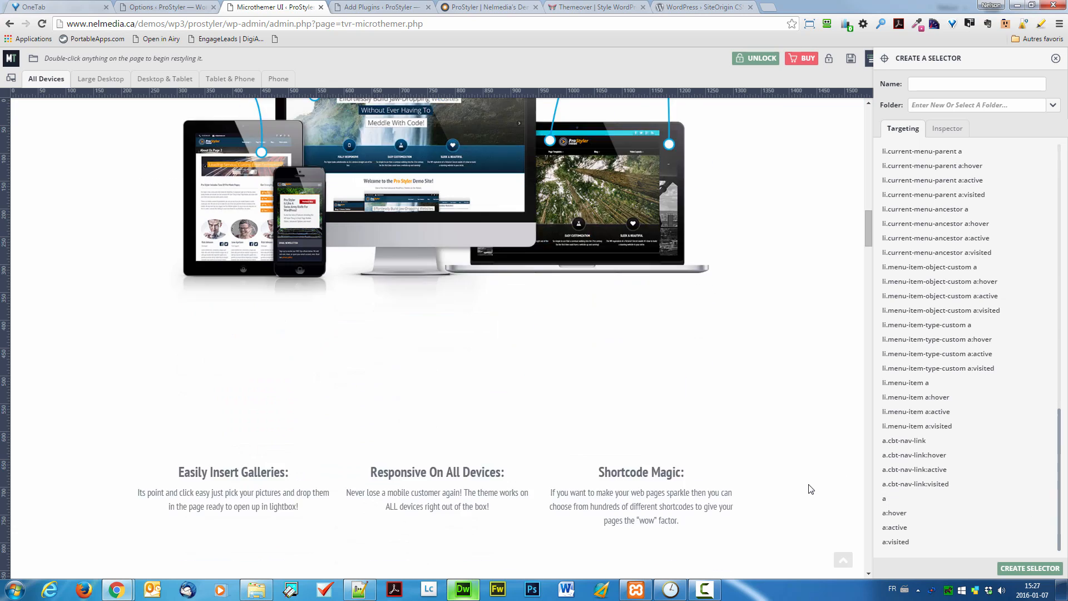
scroll(815, 494, down, 20)
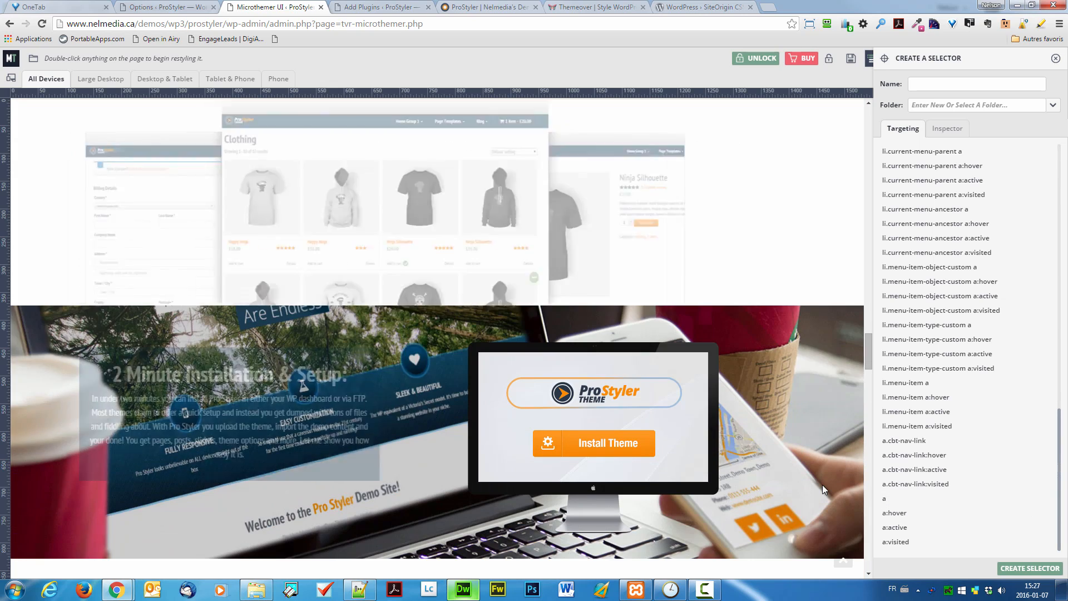
scroll(823, 479, down, 6)
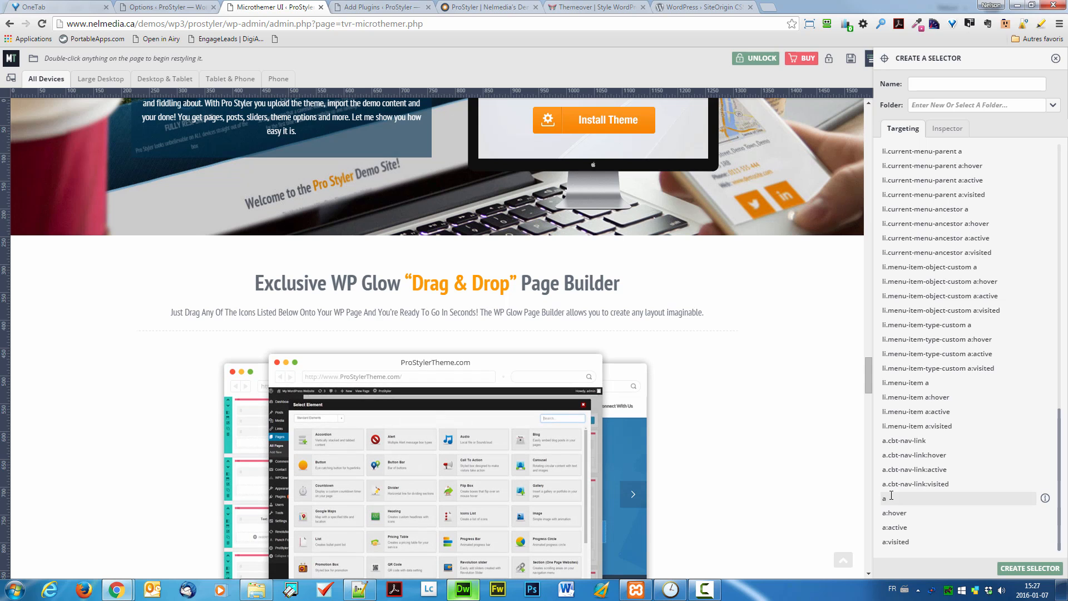
scroll(782, 491, down, 20)
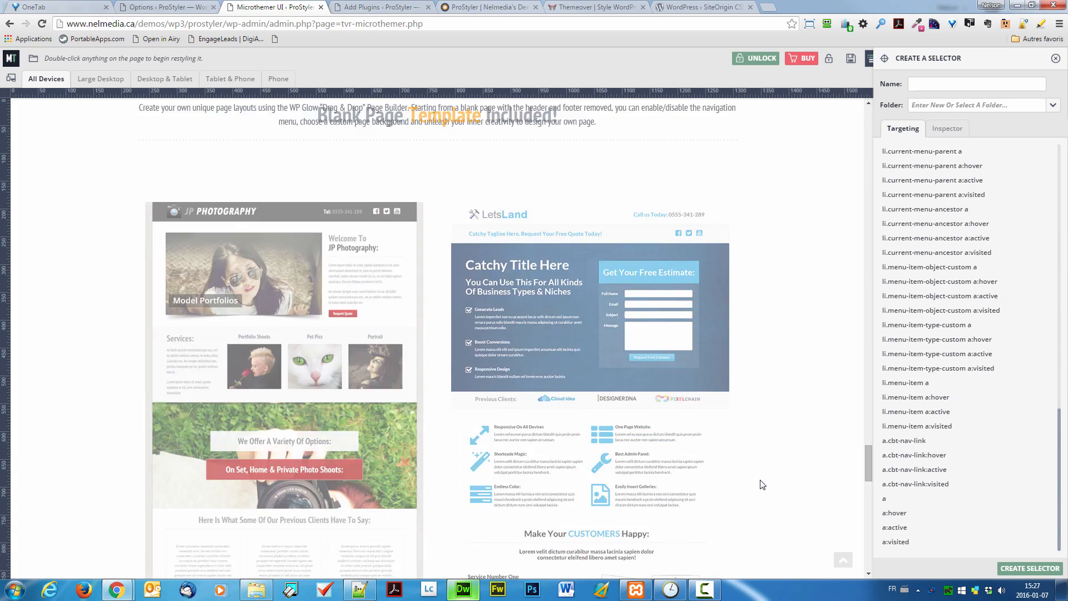
scroll(763, 482, down, 8)
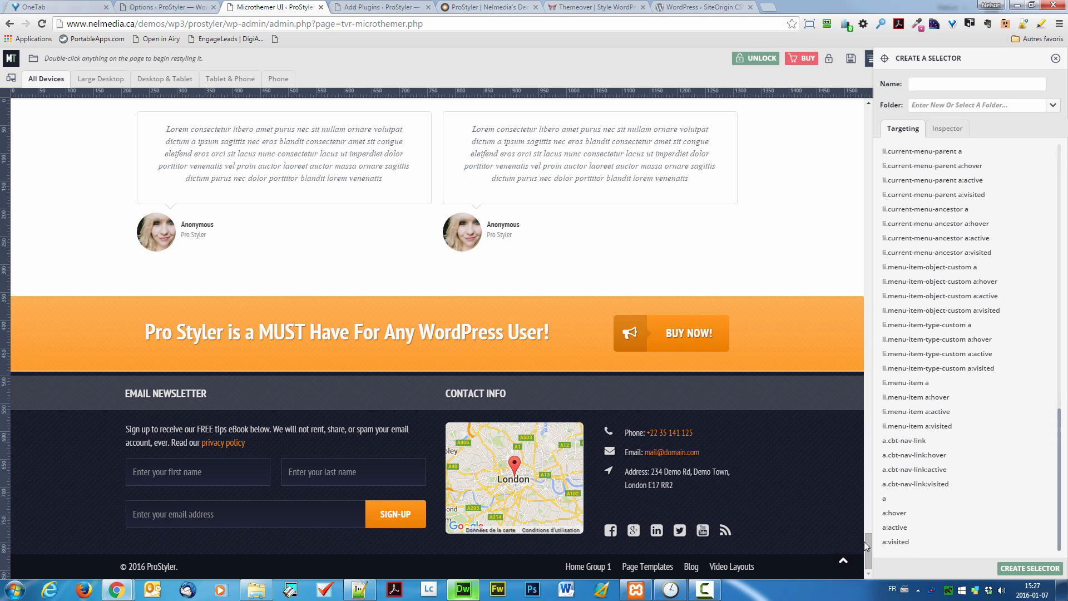
drag(865, 542, 873, 104)
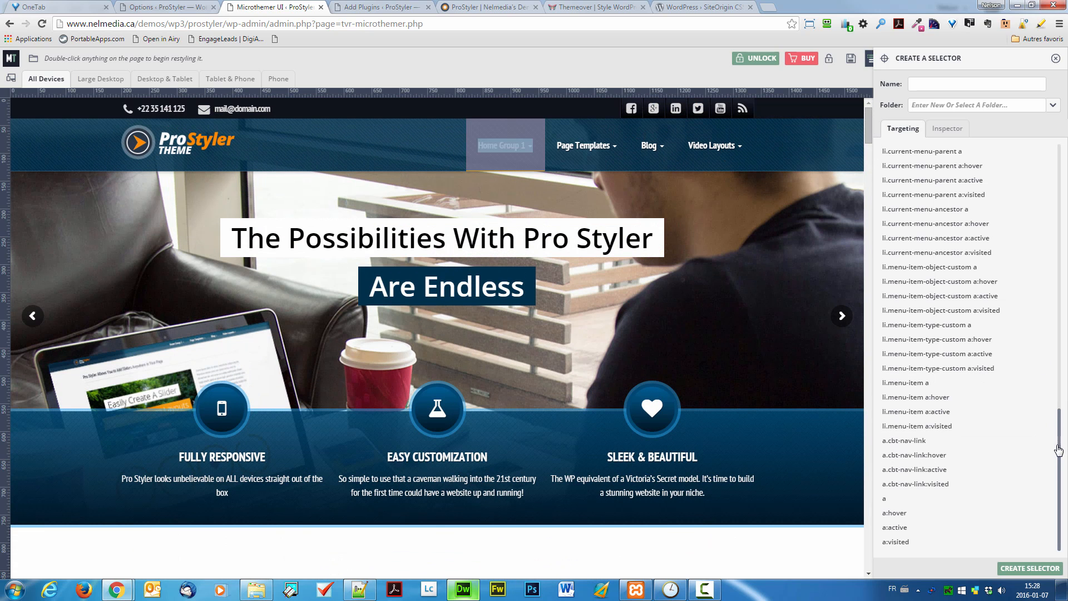
drag(1058, 443, 1058, 370)
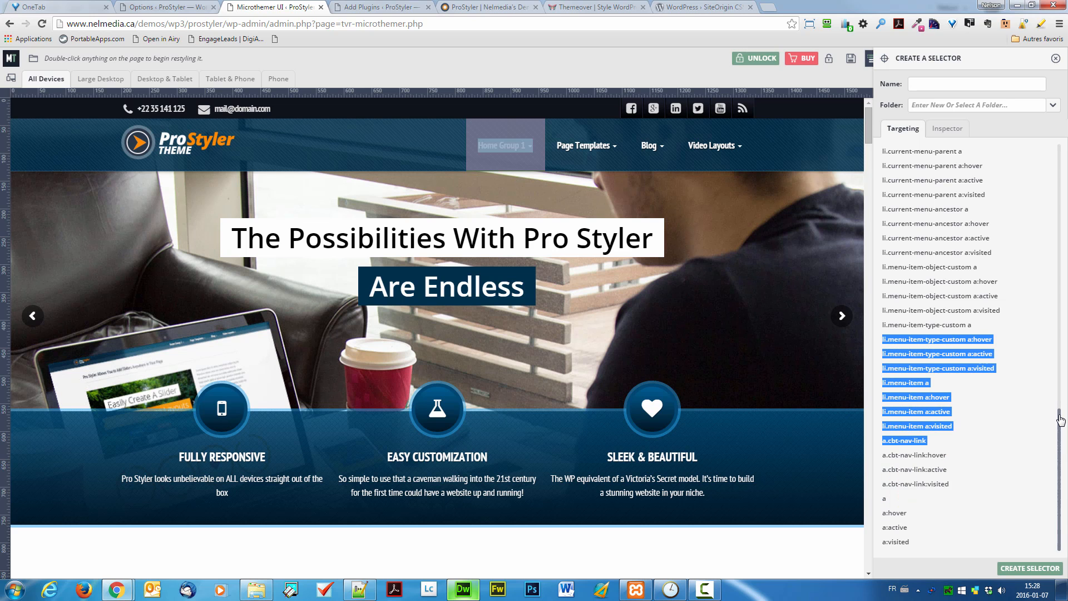
drag(1056, 429, 1066, 135)
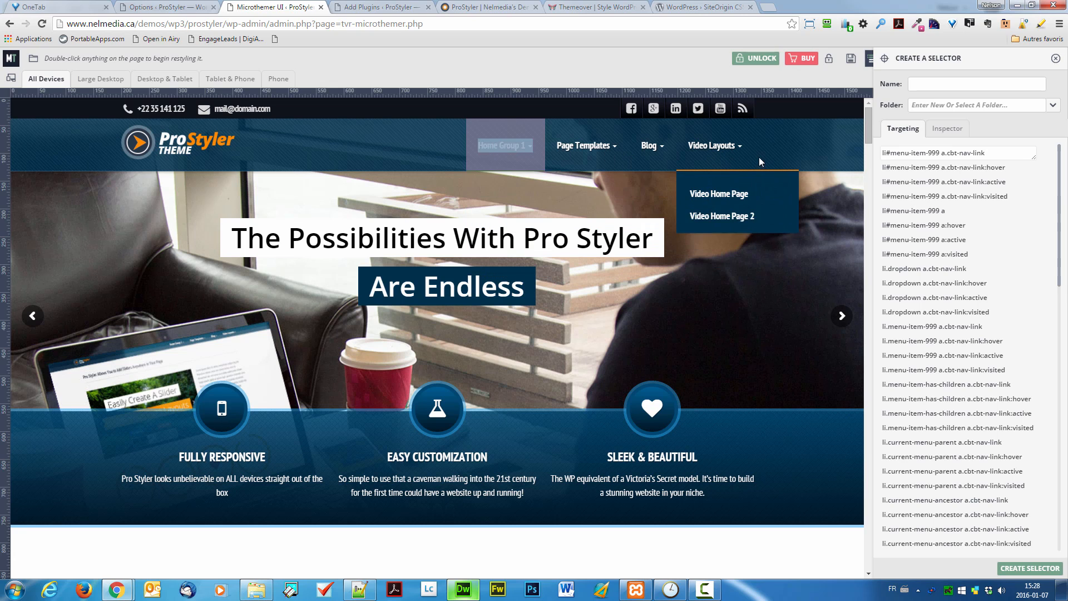
mouse_move(638, 146)
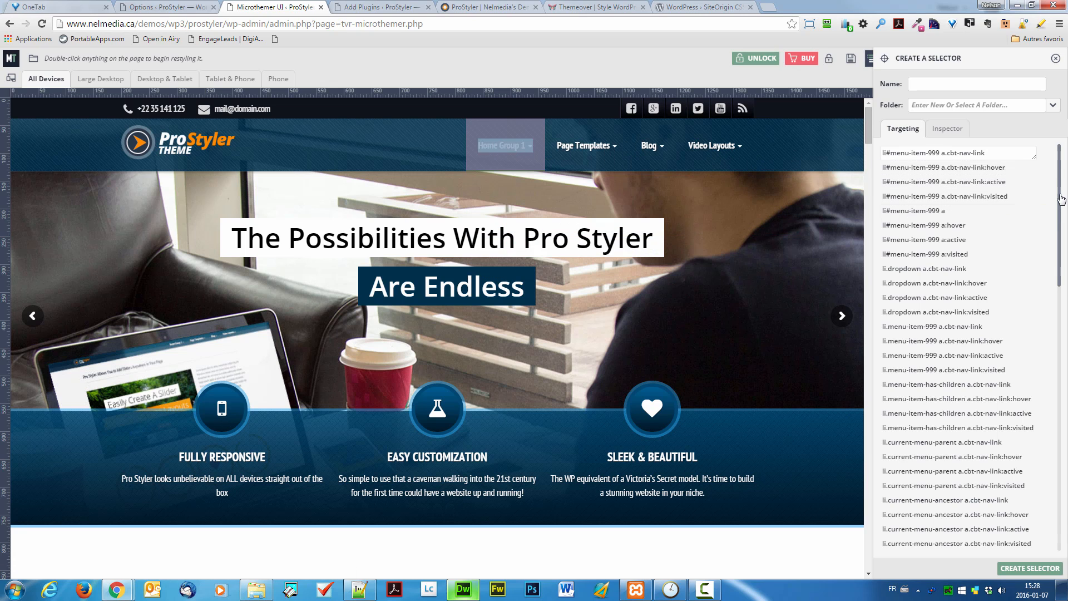
Target all the menu links with li.menu-item a.cbt-nav-link, name the selector Menu and assign it to the Main Menu folder.
drag(1061, 200, 1066, 445)
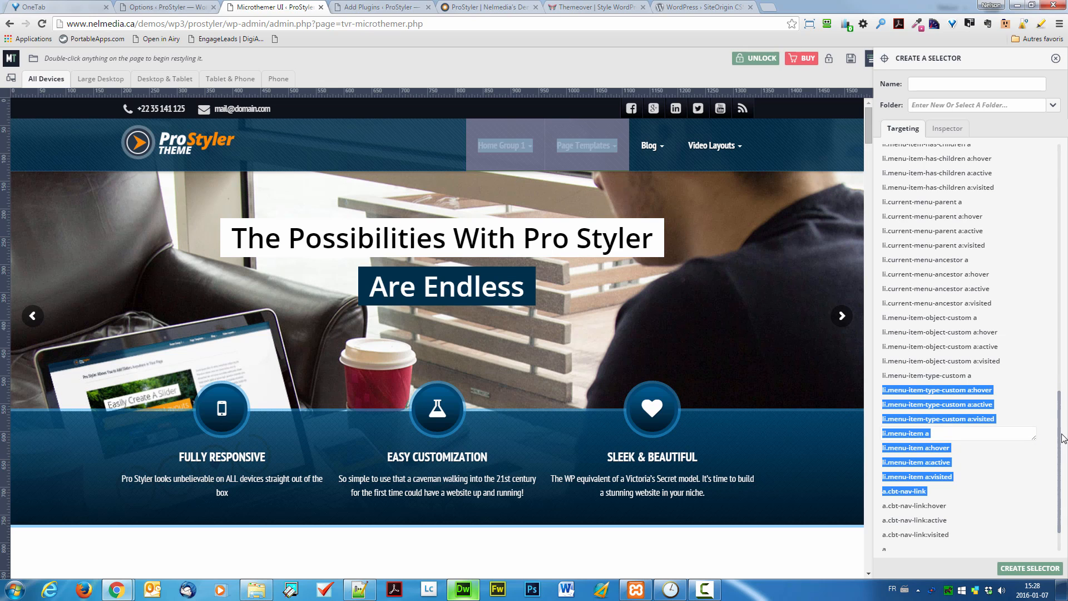
drag(1063, 441, 1063, 203)
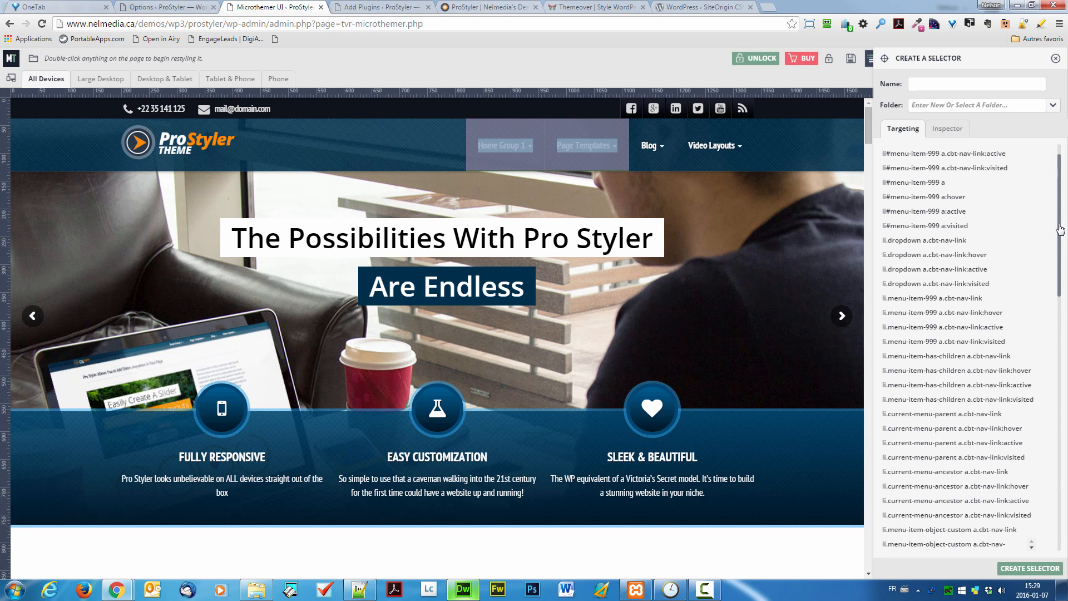
drag(1061, 230, 1065, 326)
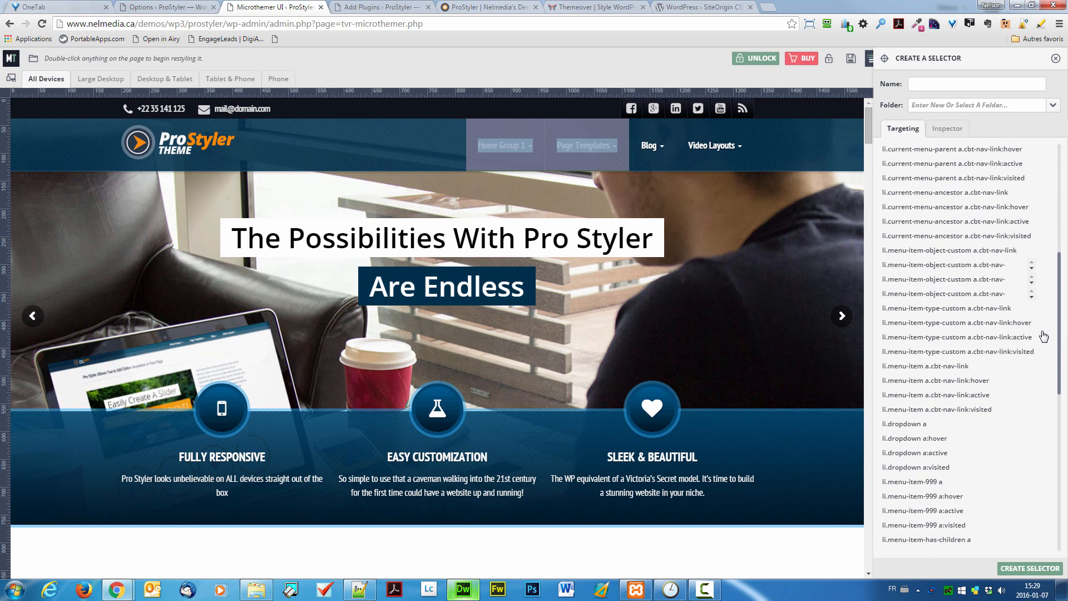
click(937, 366)
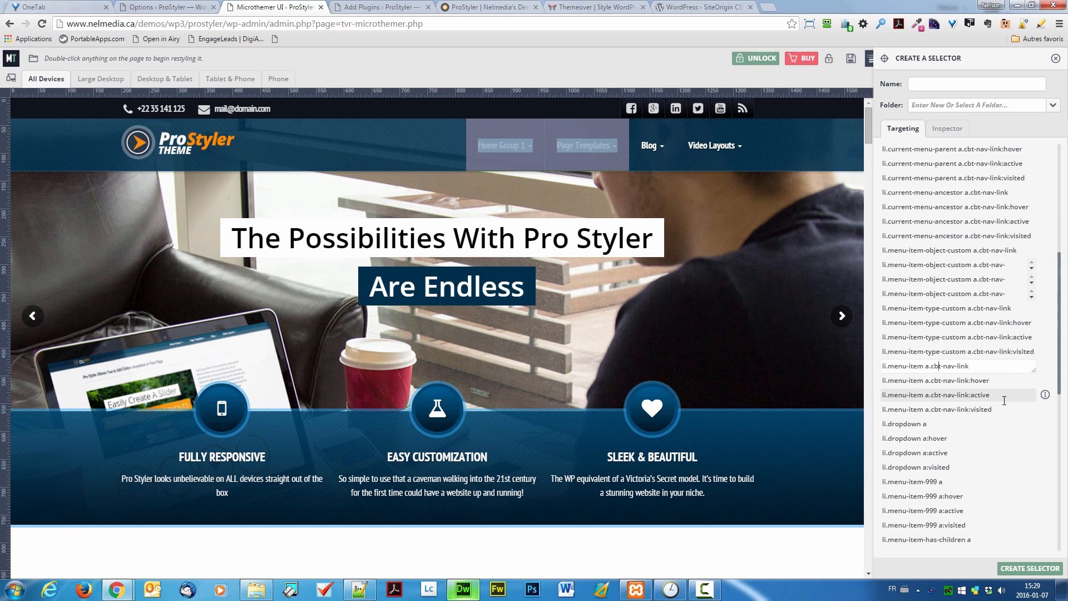
mouse_move(1045, 368)
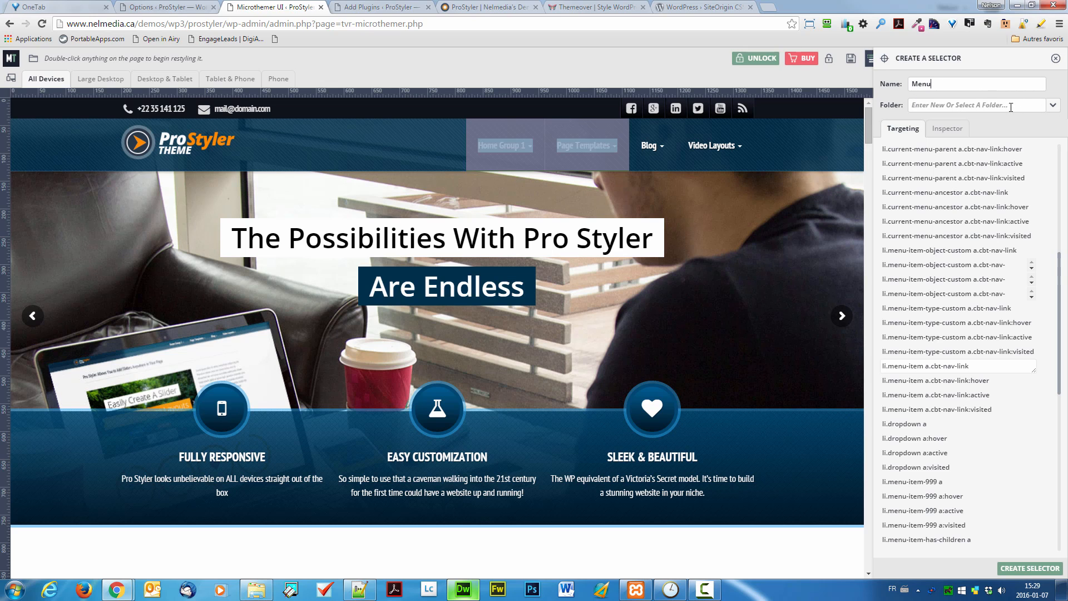
click(1053, 113)
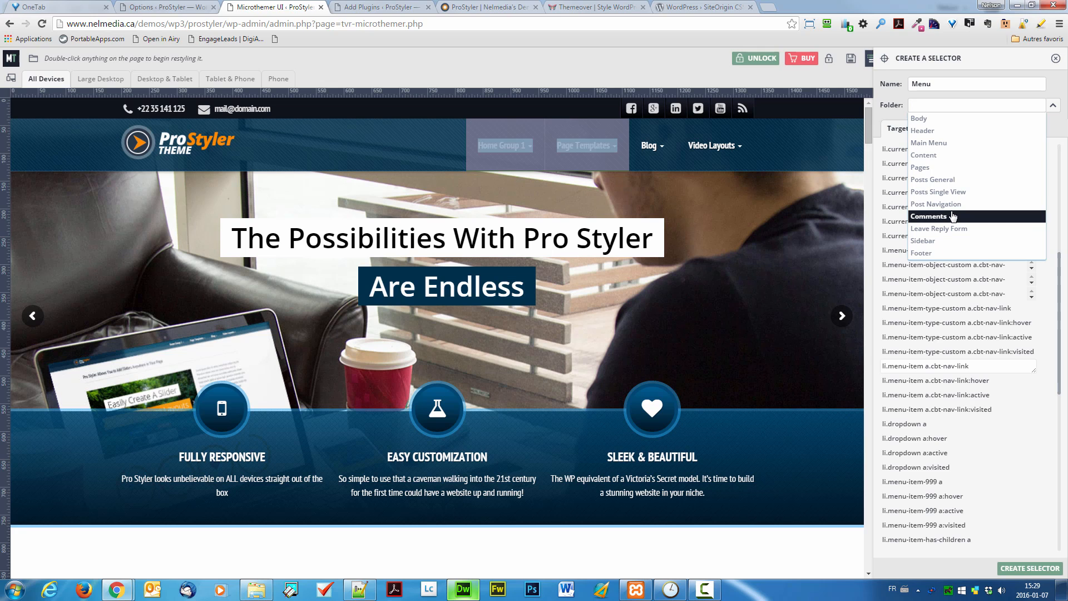
click(948, 148)
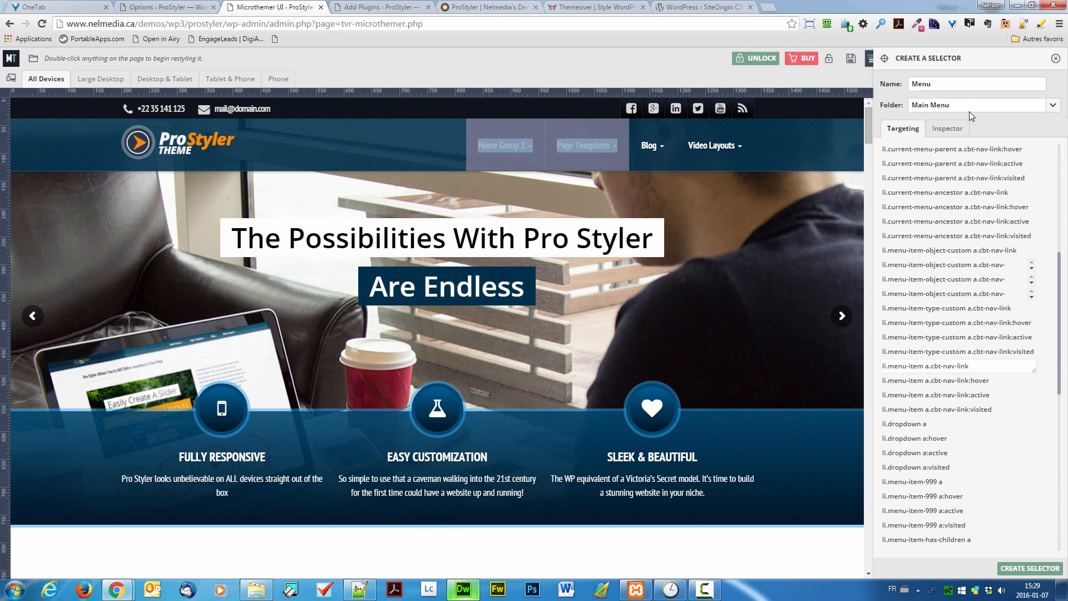
Inspect the HTML around the Home Group 1 link by moving between its parent, child and sibling elements.
click(953, 129)
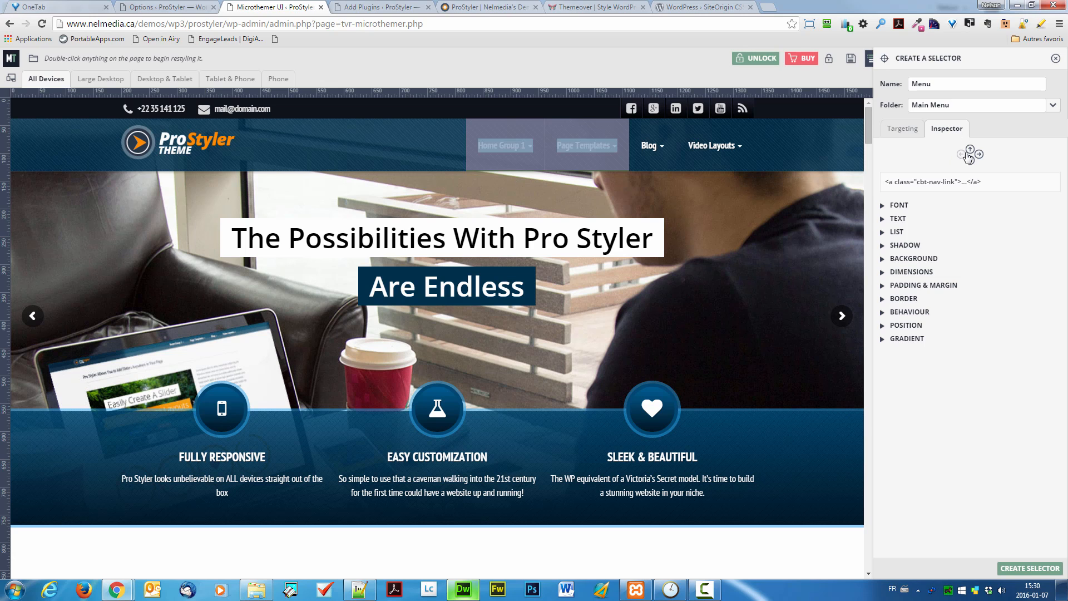
click(970, 151)
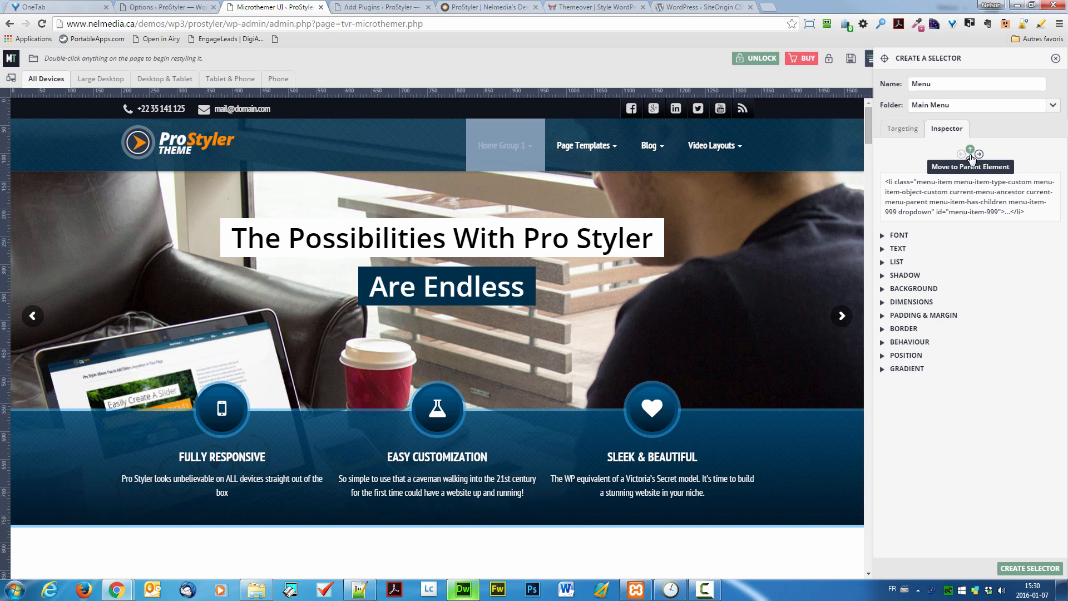
click(971, 161)
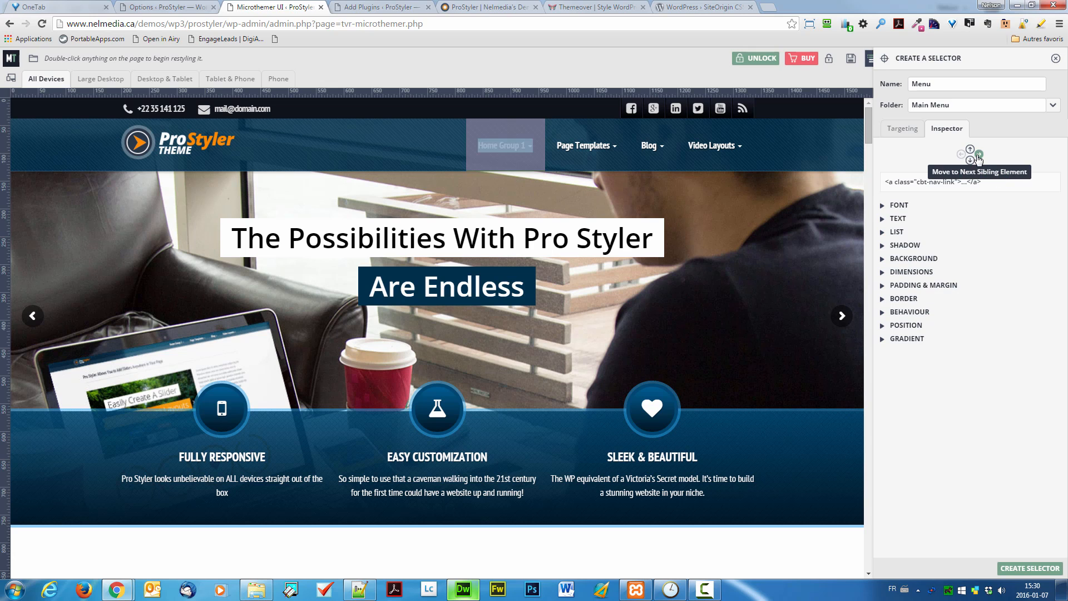
click(979, 155)
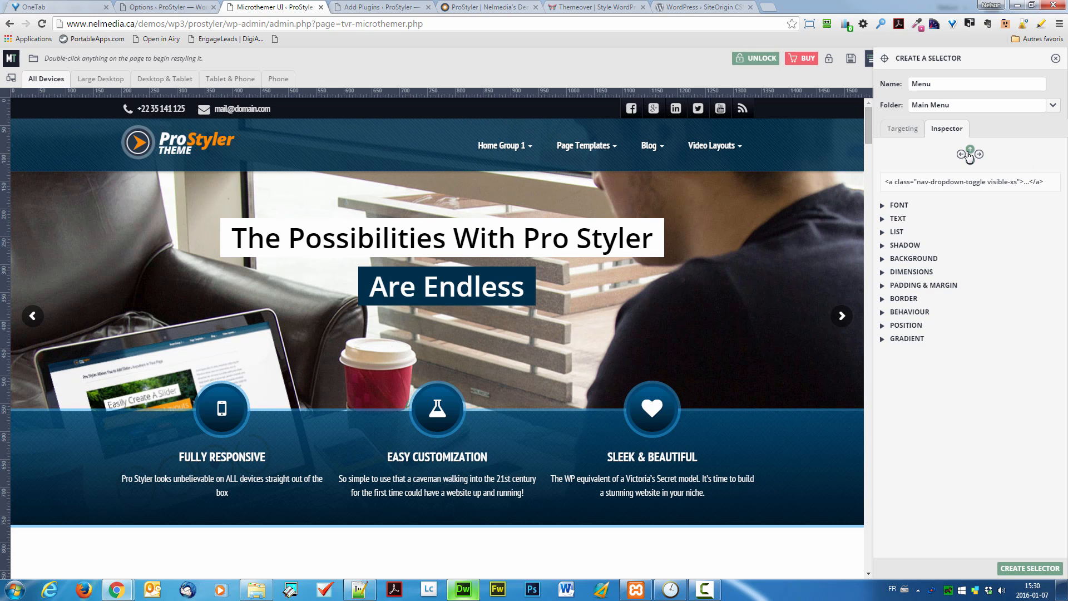
click(962, 155)
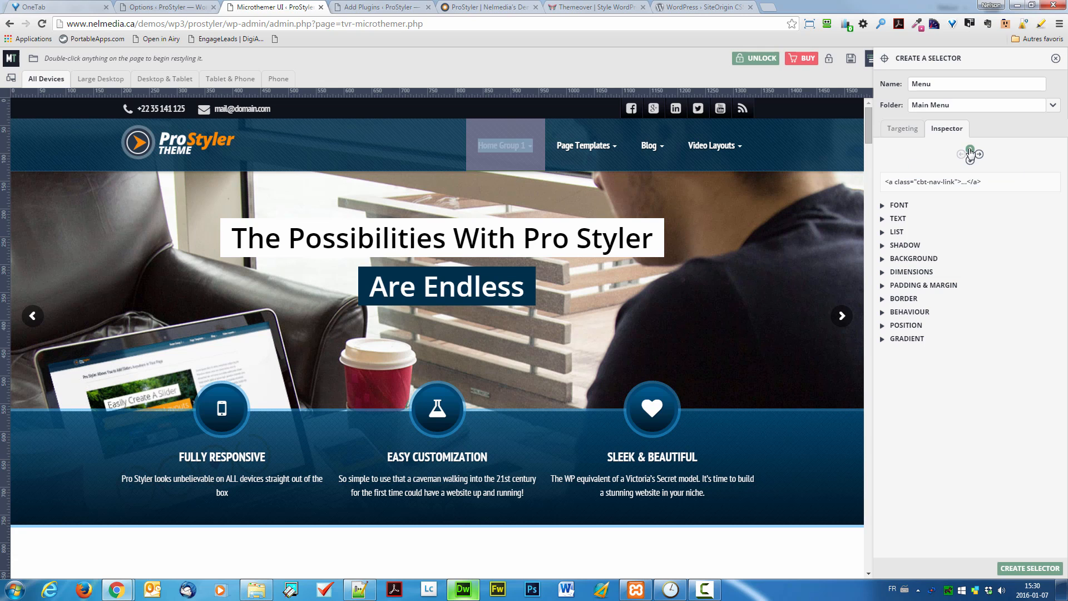
click(969, 150)
click(980, 158)
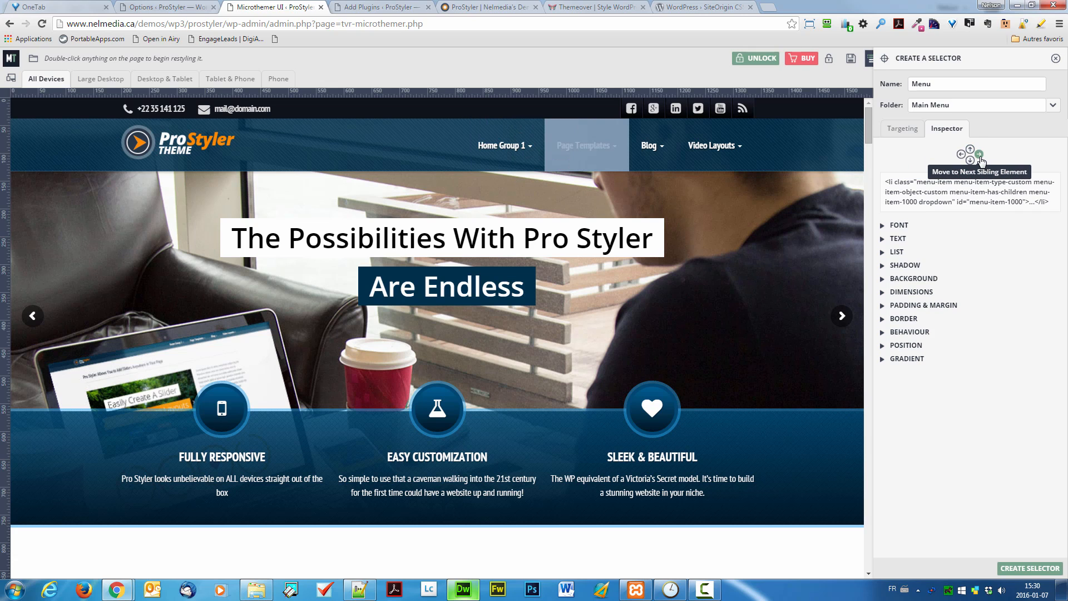
click(962, 155)
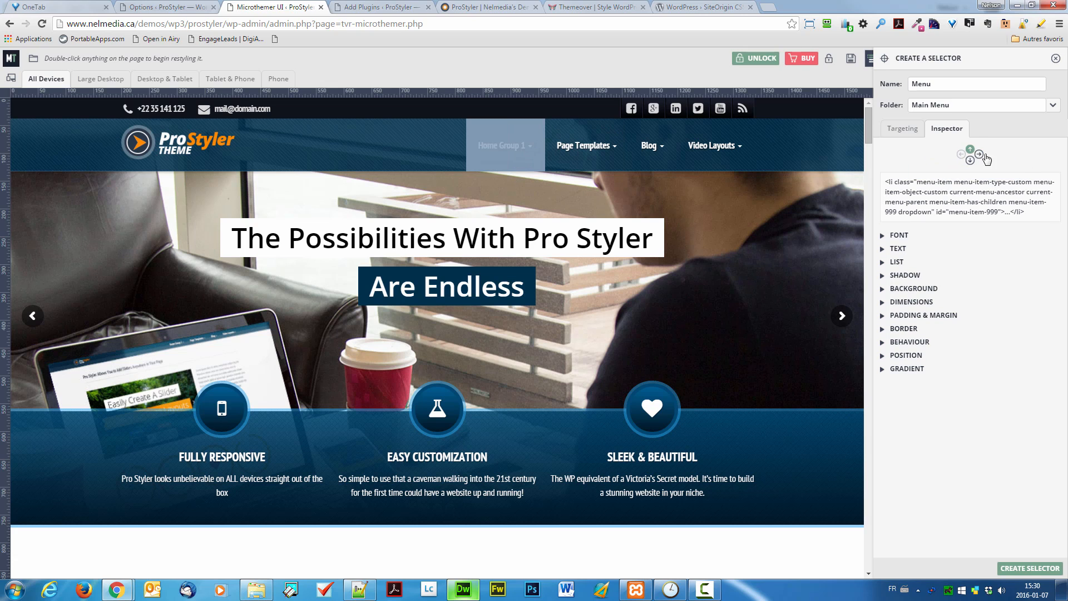
click(979, 156)
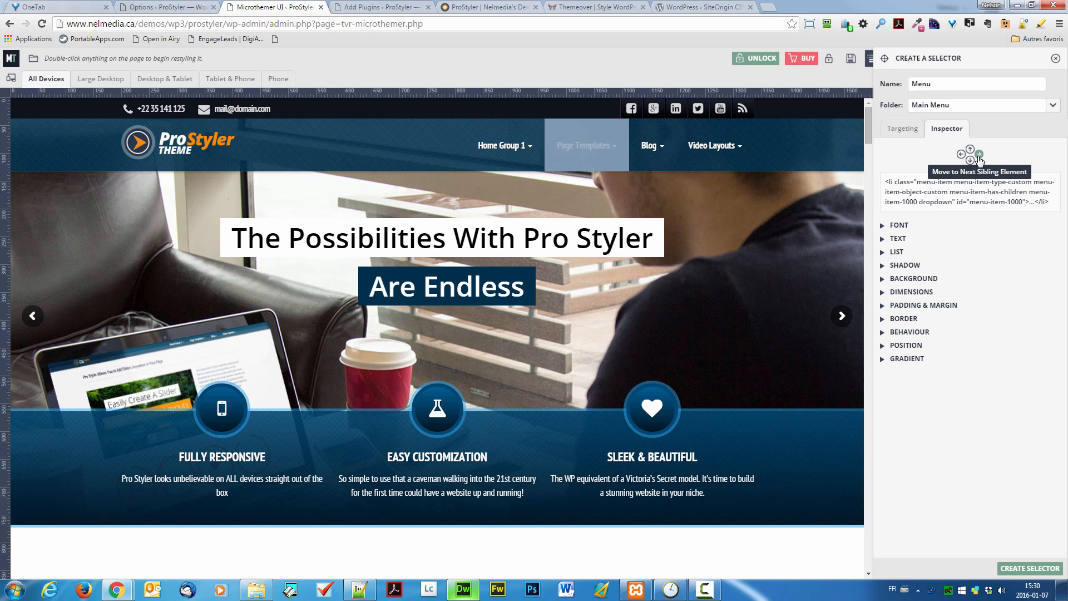
click(980, 158)
click(962, 155)
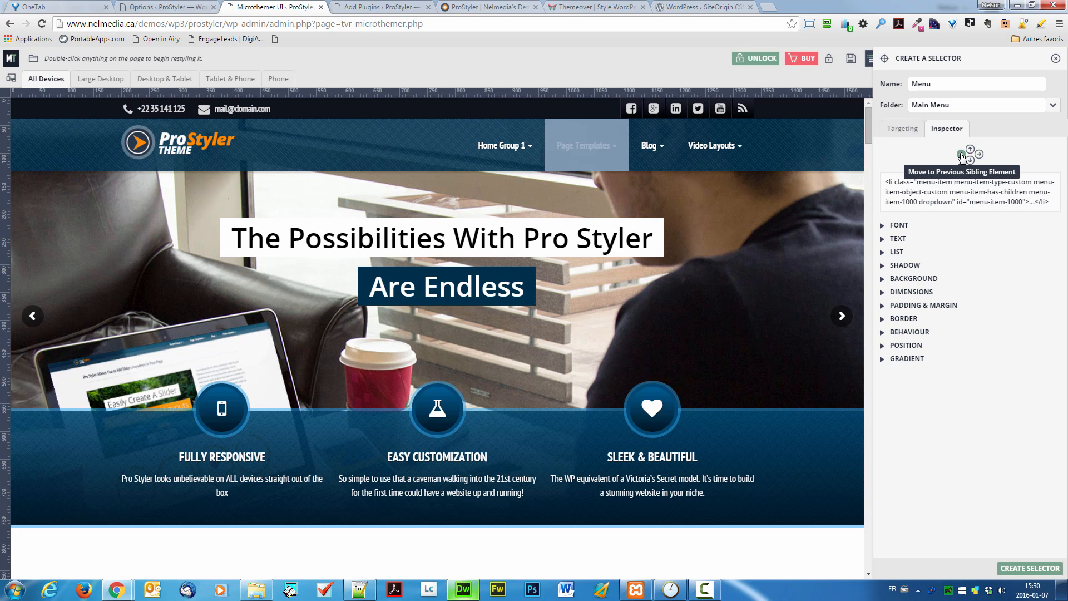
click(963, 156)
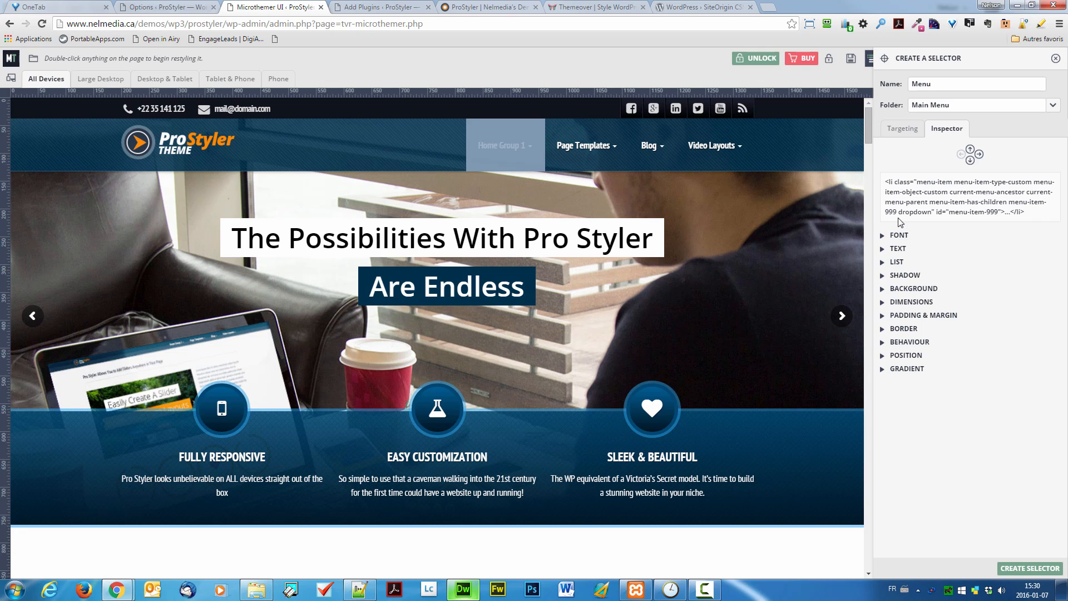
View the font properties of the Home Group 1 list item and create the Menu selector.
click(884, 235)
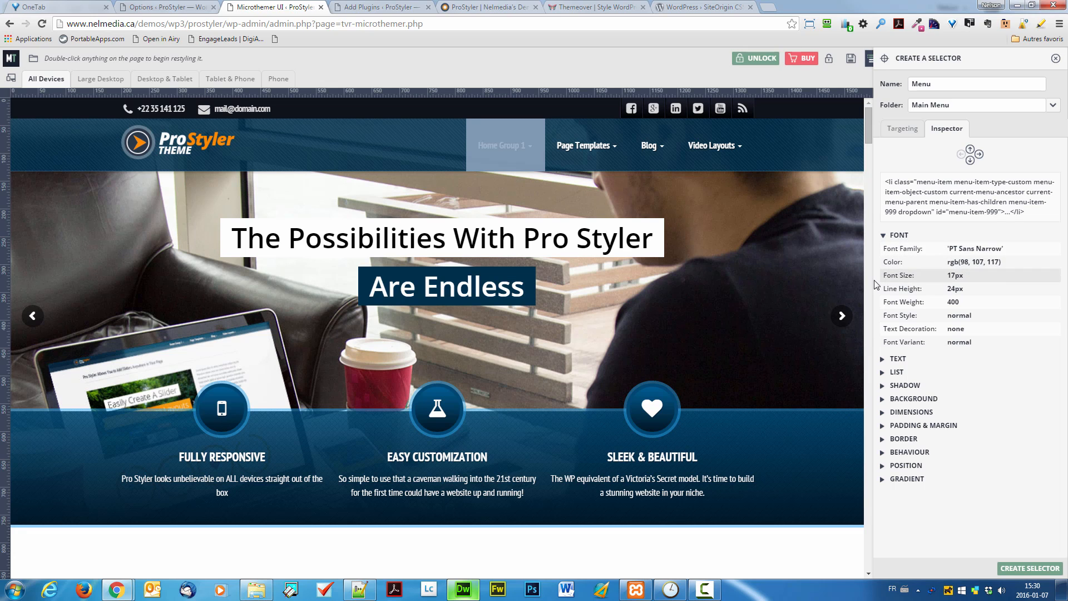
drag(960, 277, 956, 280)
click(975, 275)
click(1014, 568)
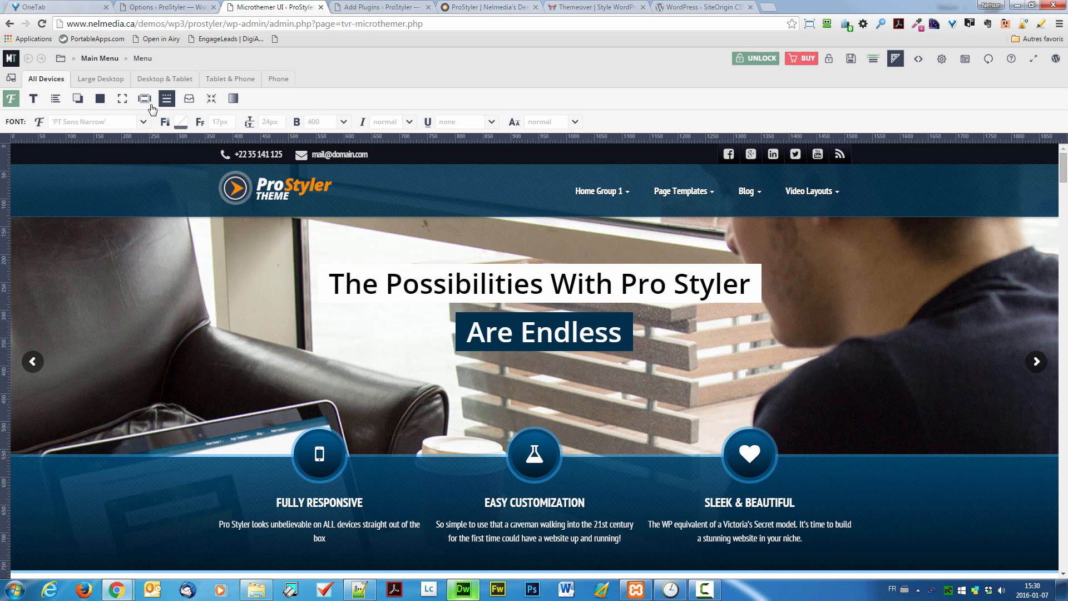
Look through the text, list and shadow properties of the Menu selector and return to its font properties.
click(34, 100)
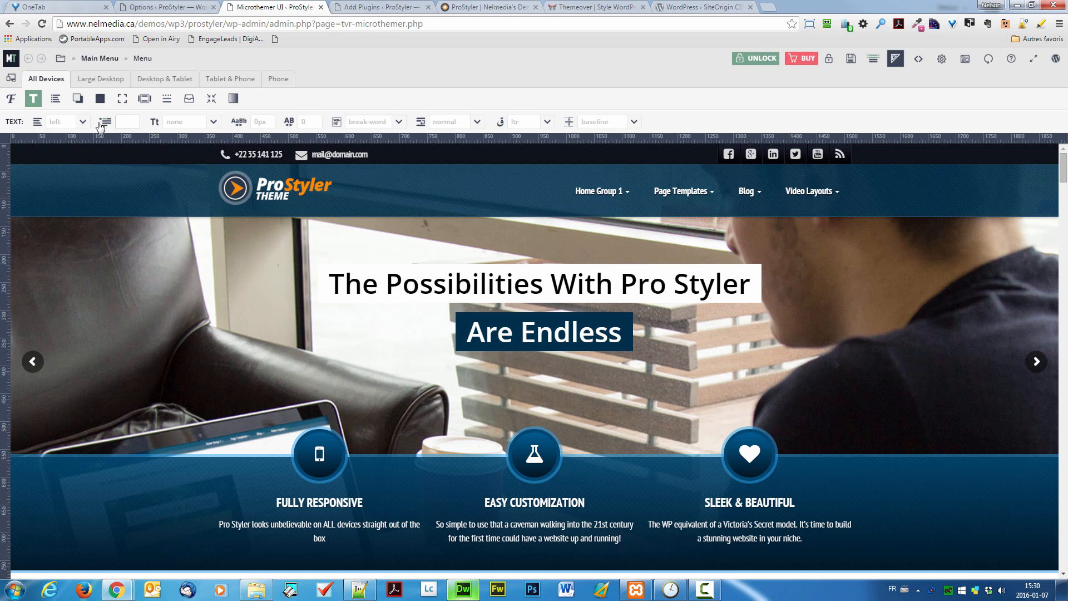
click(57, 100)
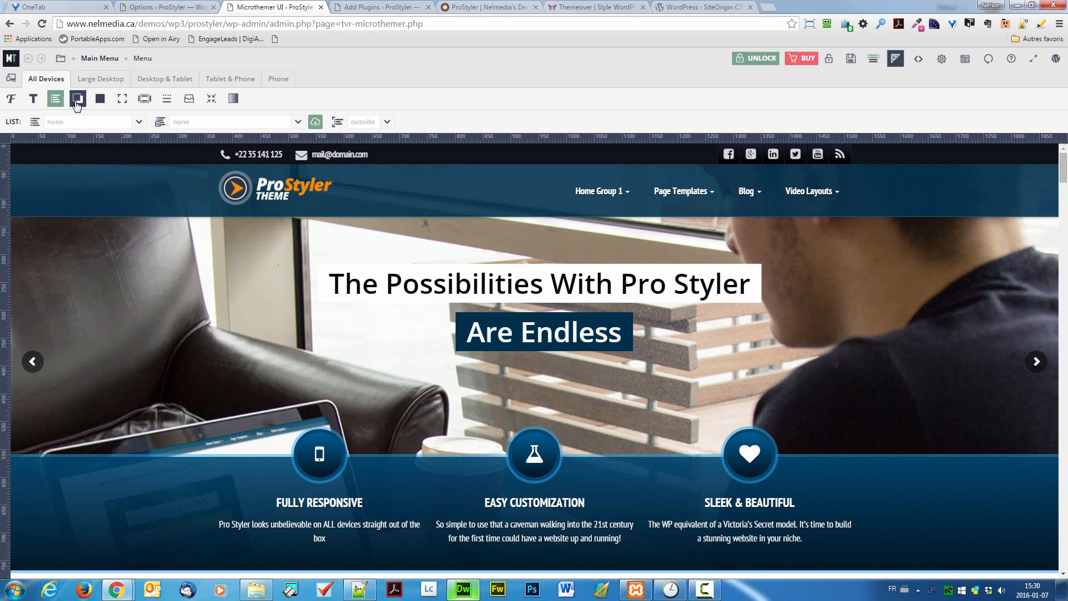
click(77, 101)
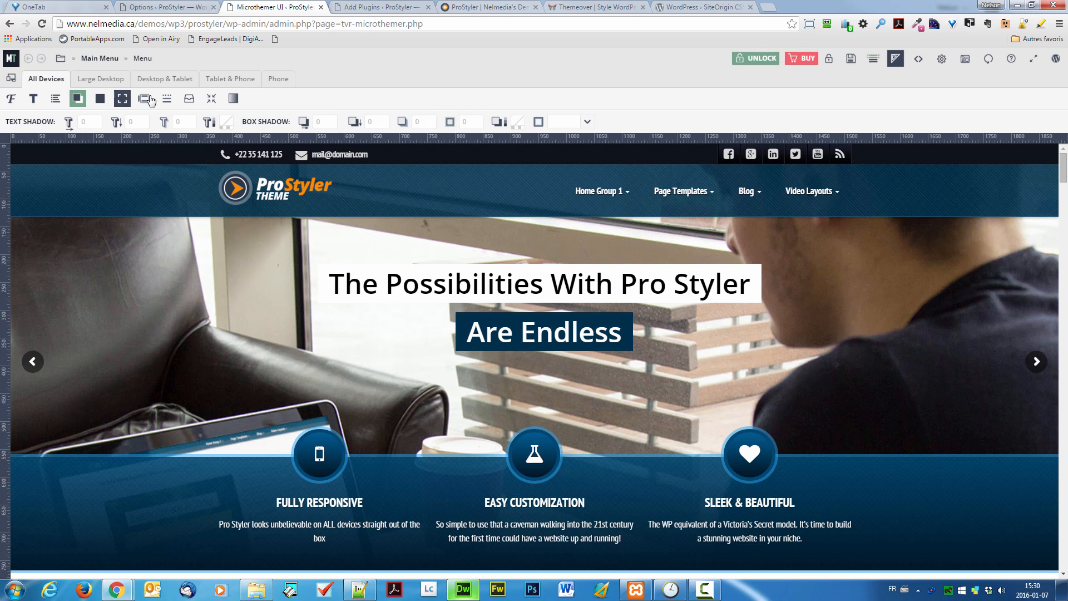
click(12, 100)
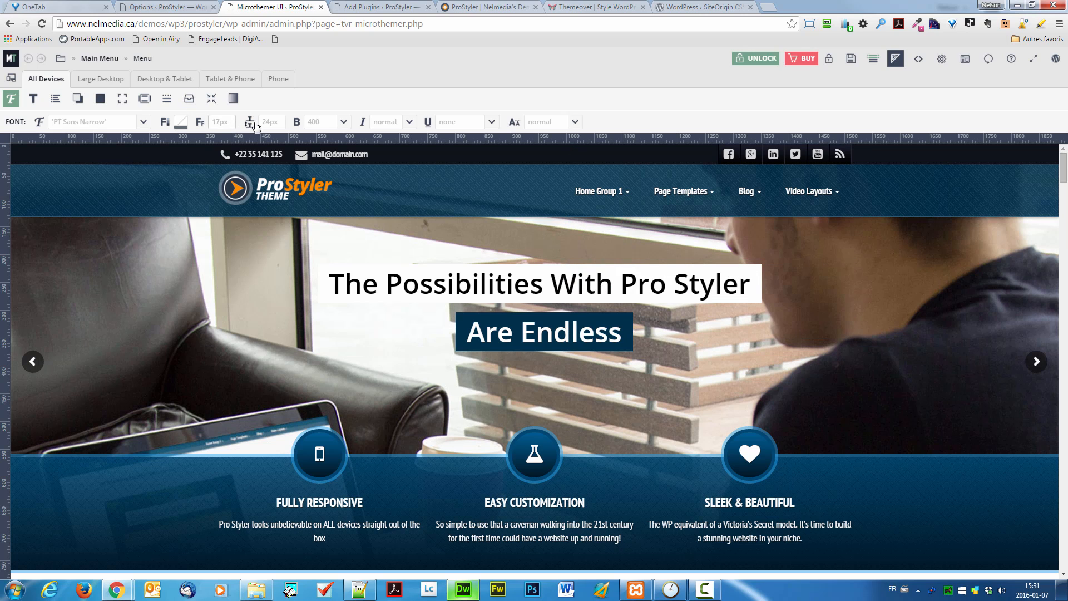
Try to enlarge the navigation links by setting the Menu selector's font size to 24px.
click(211, 121)
click(214, 122)
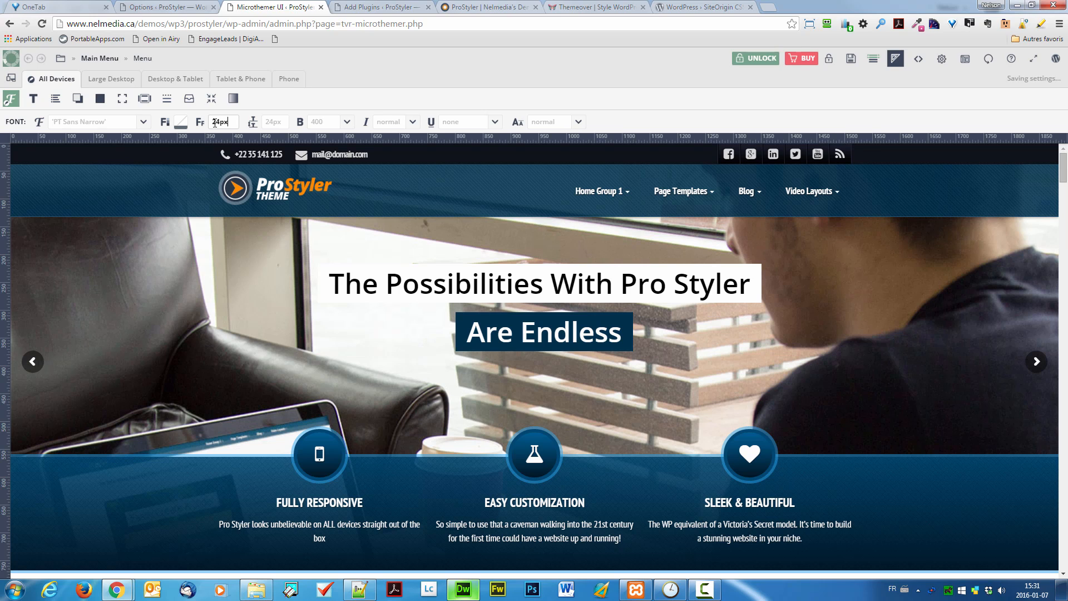
key(BackSpace)
text(x)
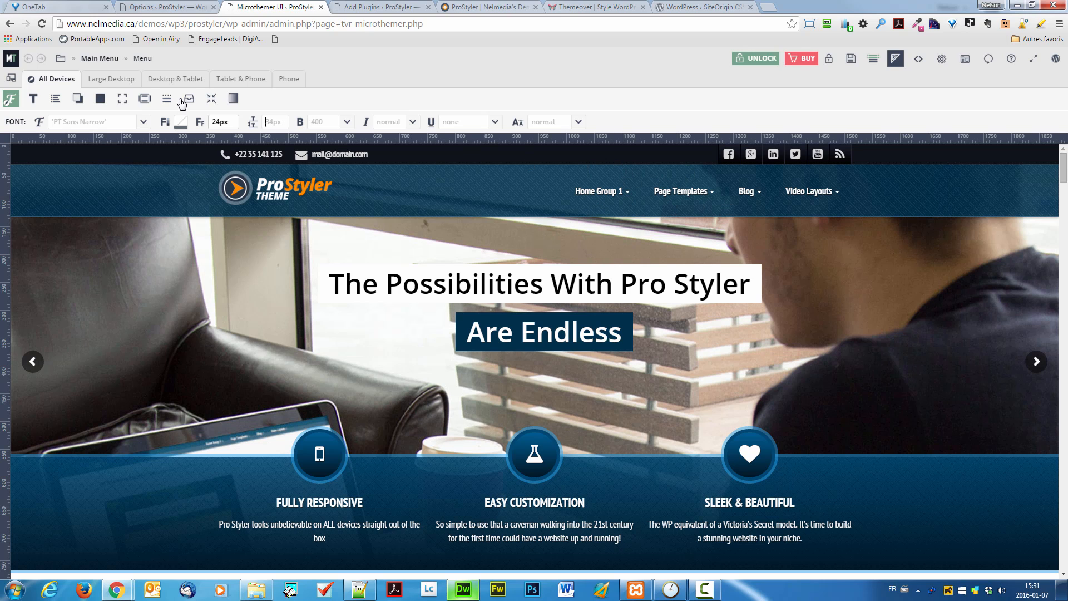
Delete the Menu selector from the Main Menu folder.
click(112, 59)
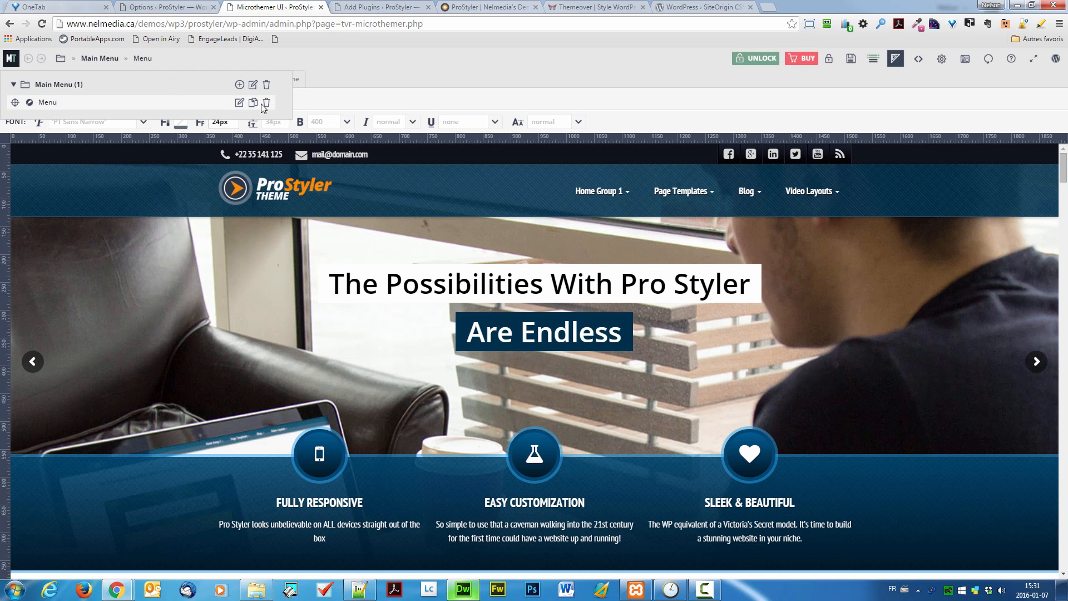
click(266, 102)
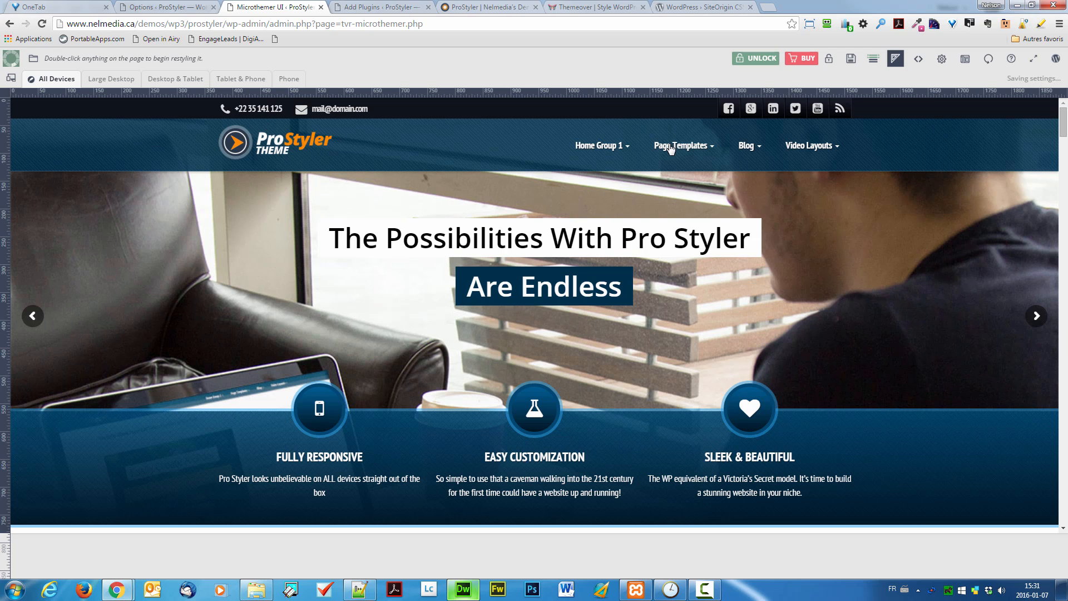
Create a selector from the Home Group 1 link, targeting li.menu-item a.cbt-nav-link and named Menu, in the Main Menu folder.
mouse_move(576, 144)
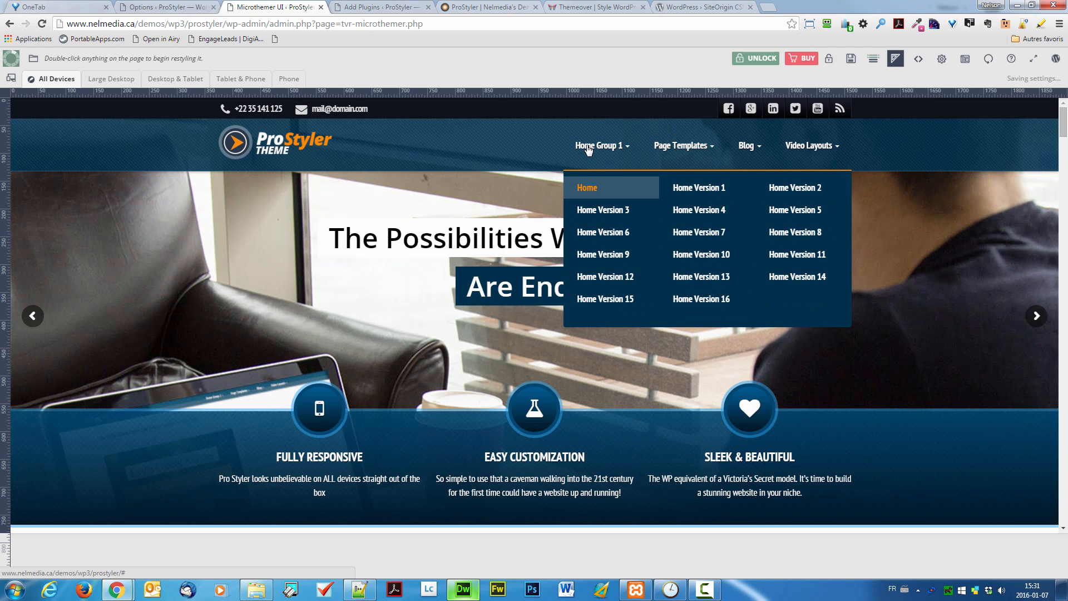
double_click(587, 146)
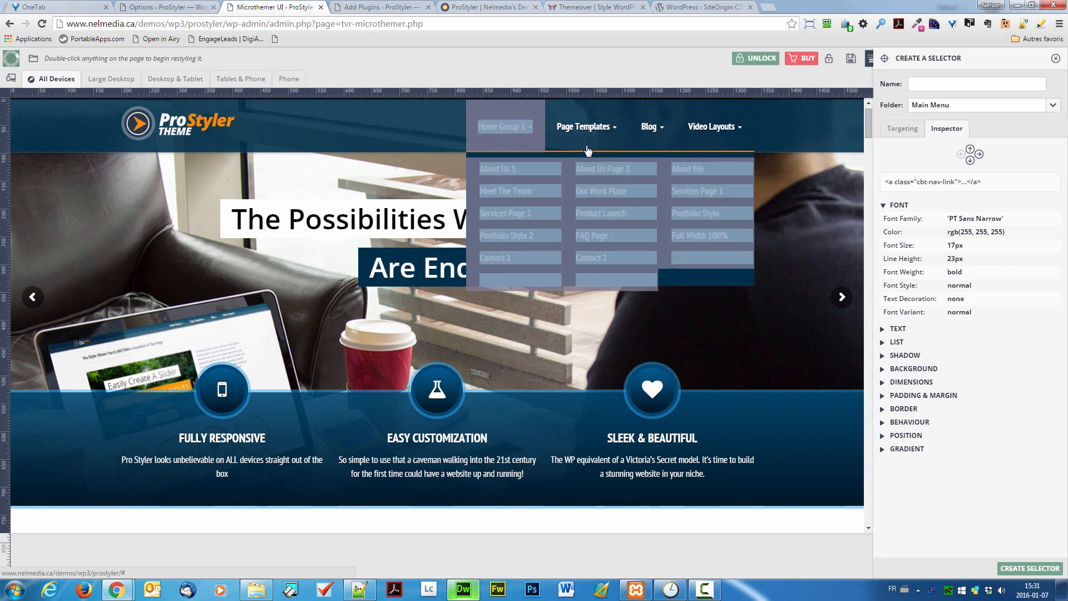
click(909, 134)
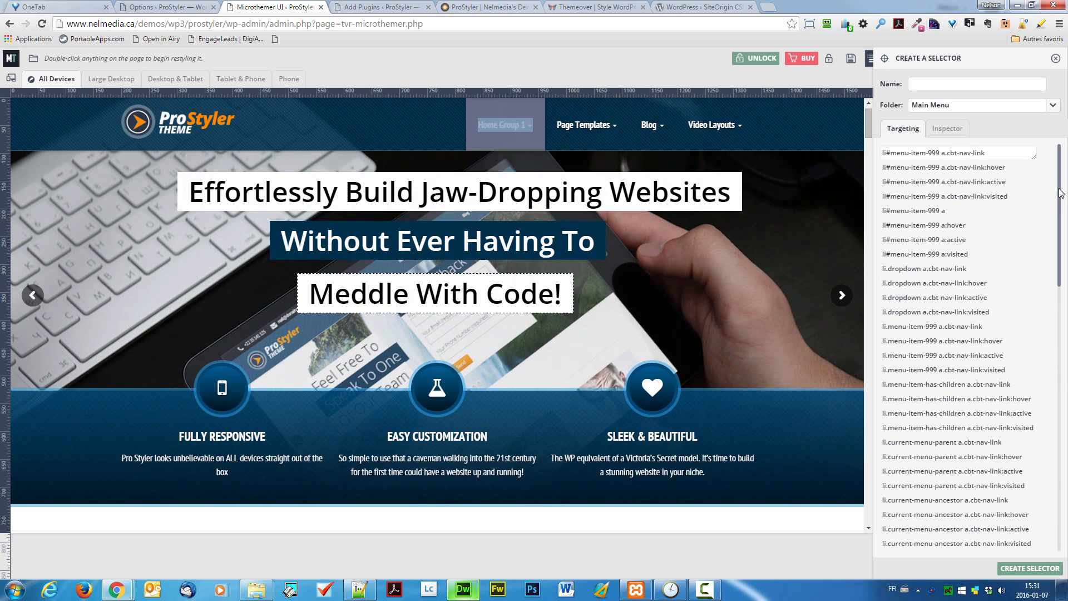
drag(1061, 195, 1064, 273)
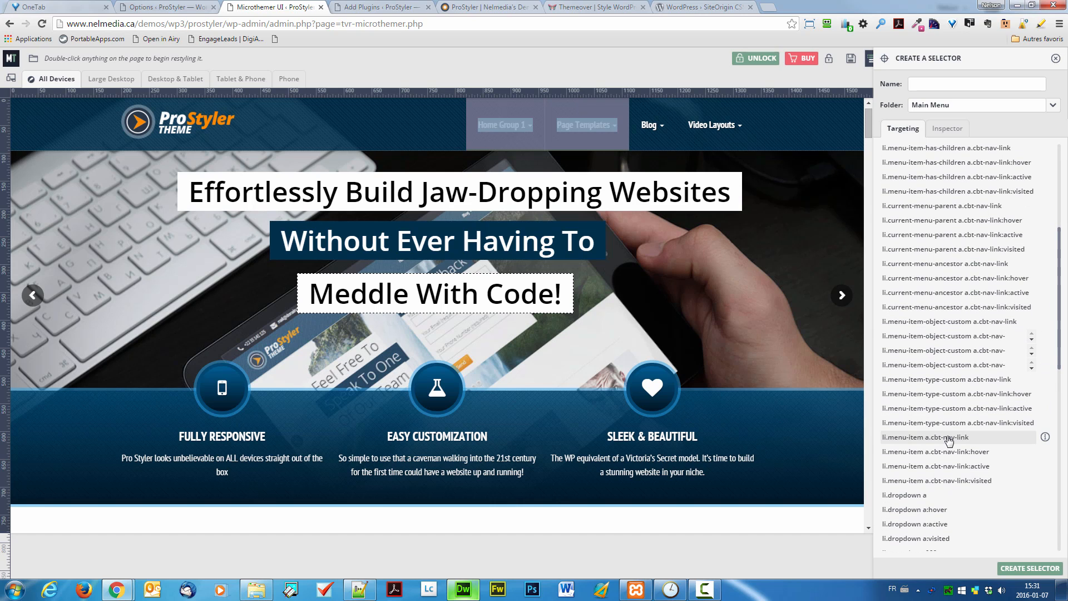
click(950, 441)
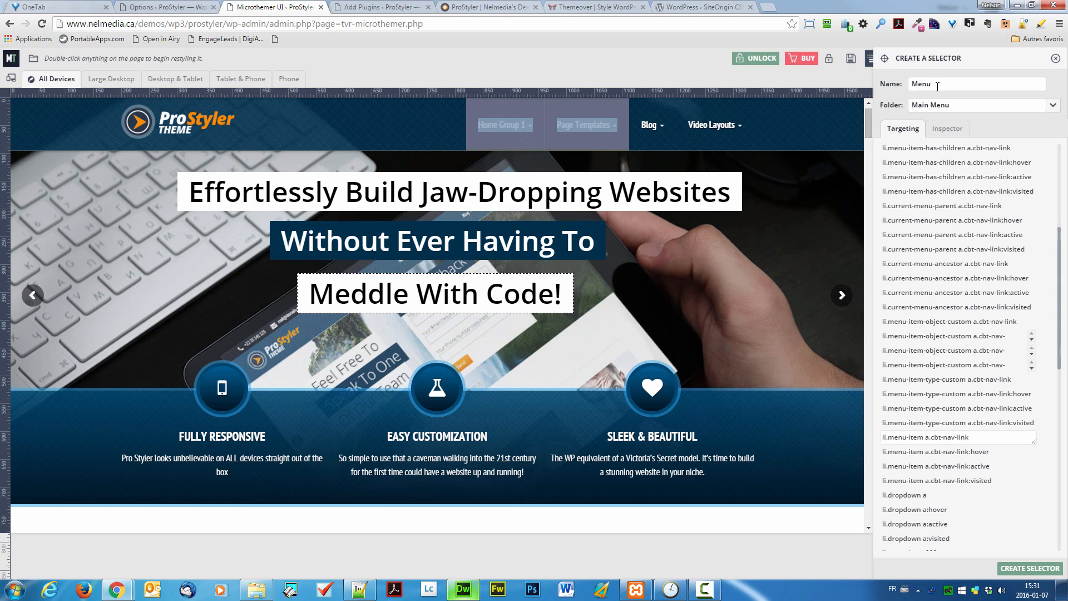
click(1019, 566)
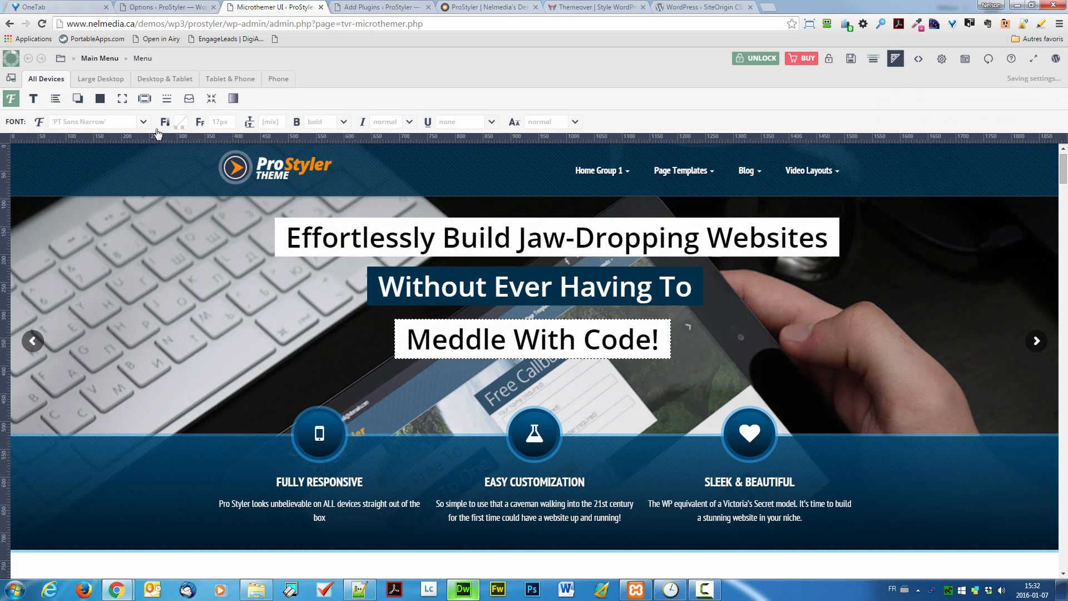
Set the font size of the navigation menu links to 24px.
click(217, 122)
text(24px)
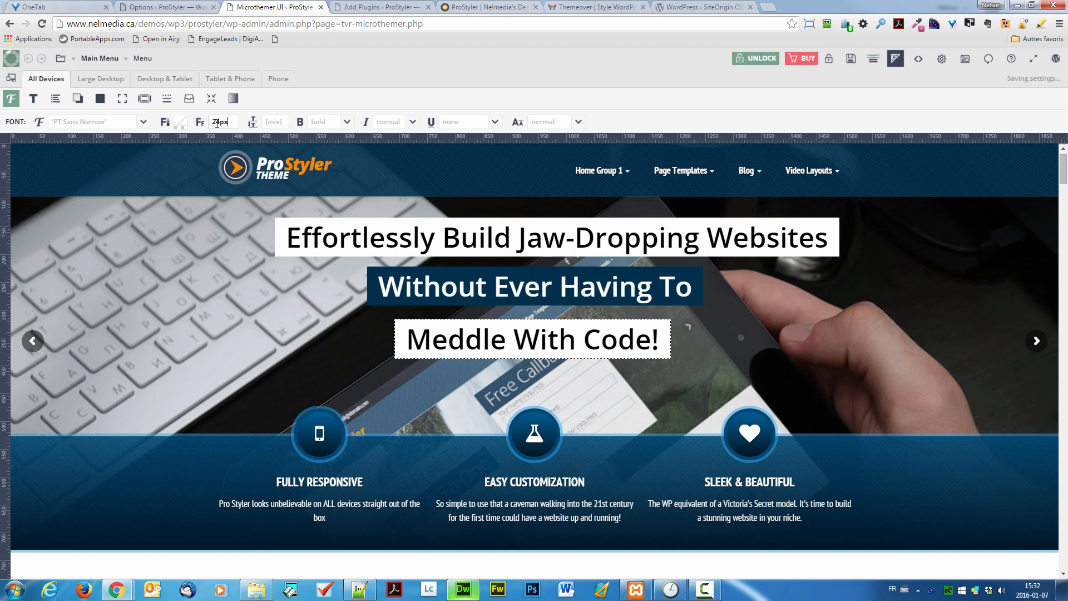
key(Tab)
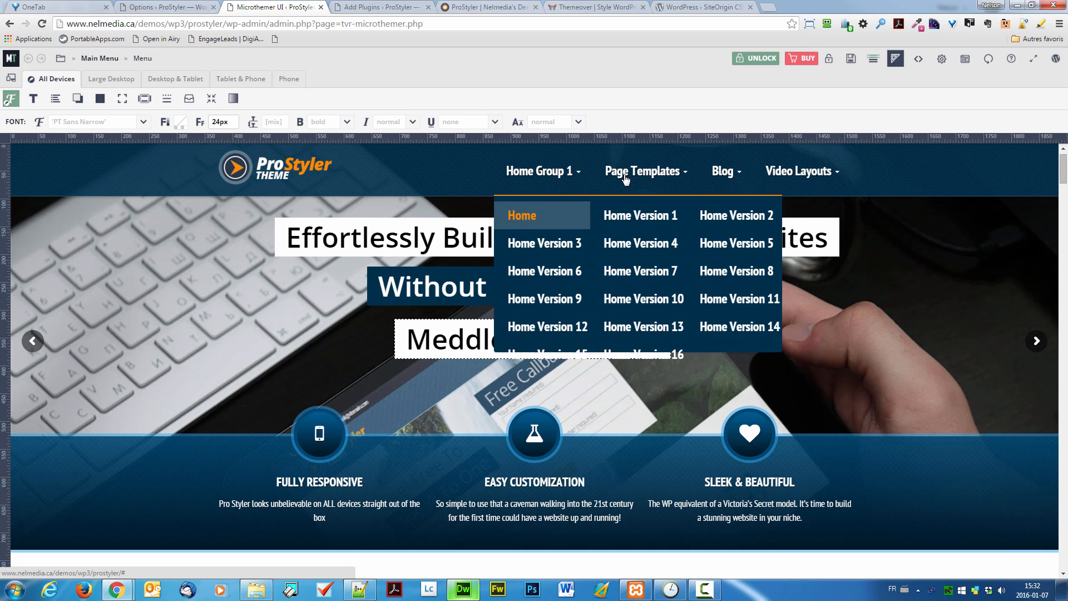
Apply the Google font Black Ops One (400 normal) to the navigation menu links, picking it from the fonts sorted by Trending.
mouse_move(634, 172)
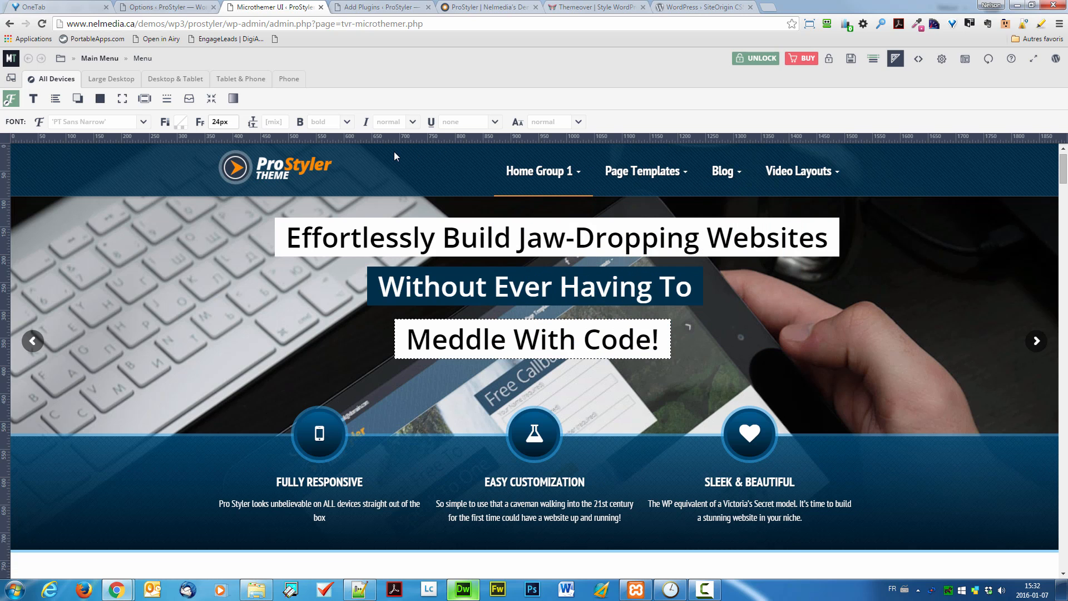
mouse_move(501, 173)
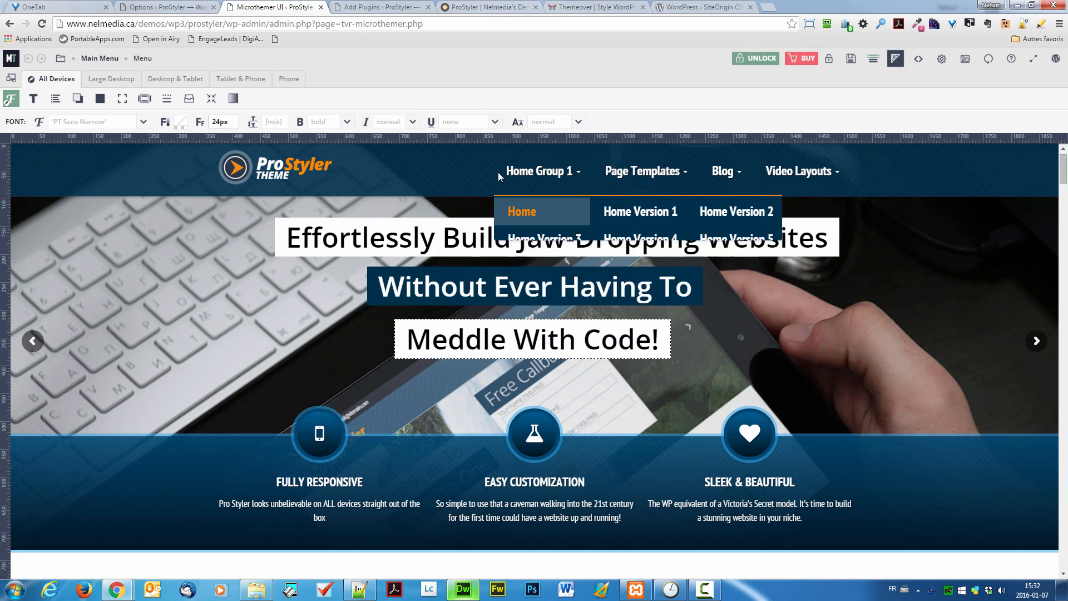
click(142, 122)
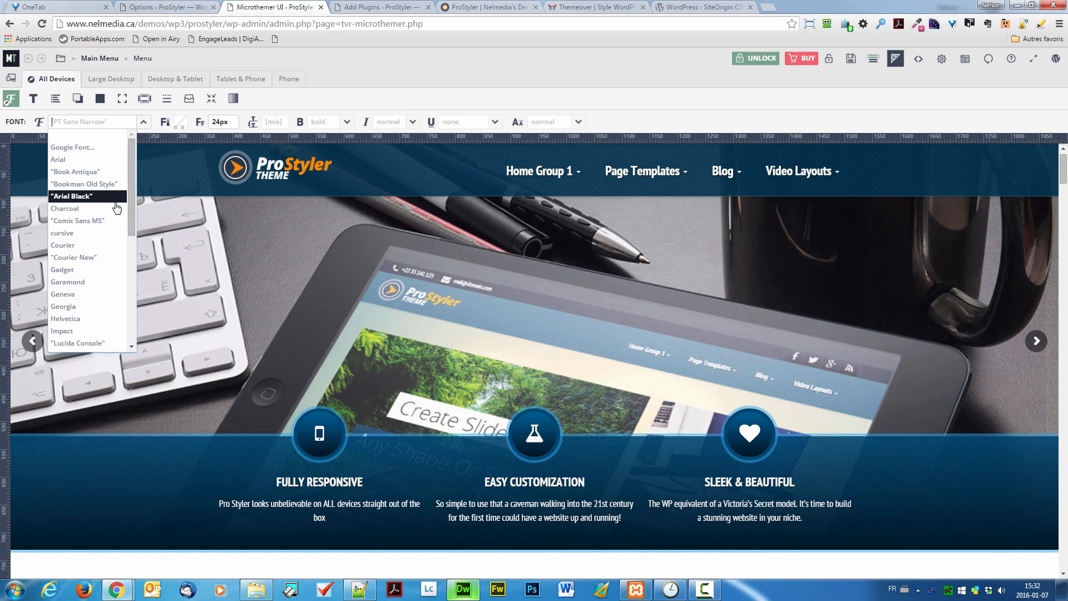
drag(132, 223, 128, 321)
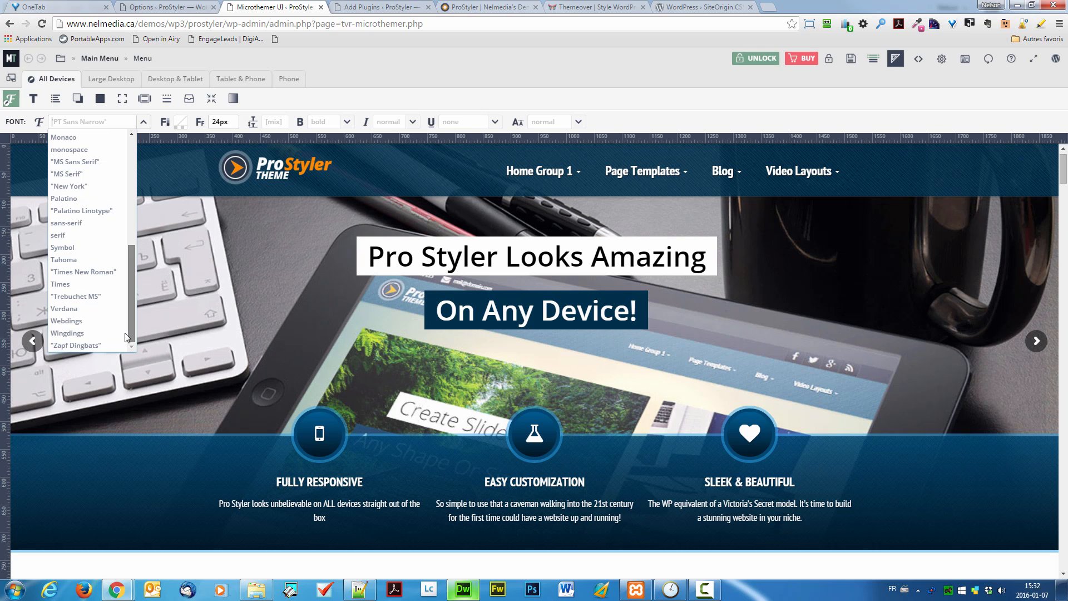
scroll(120, 264, up, 5)
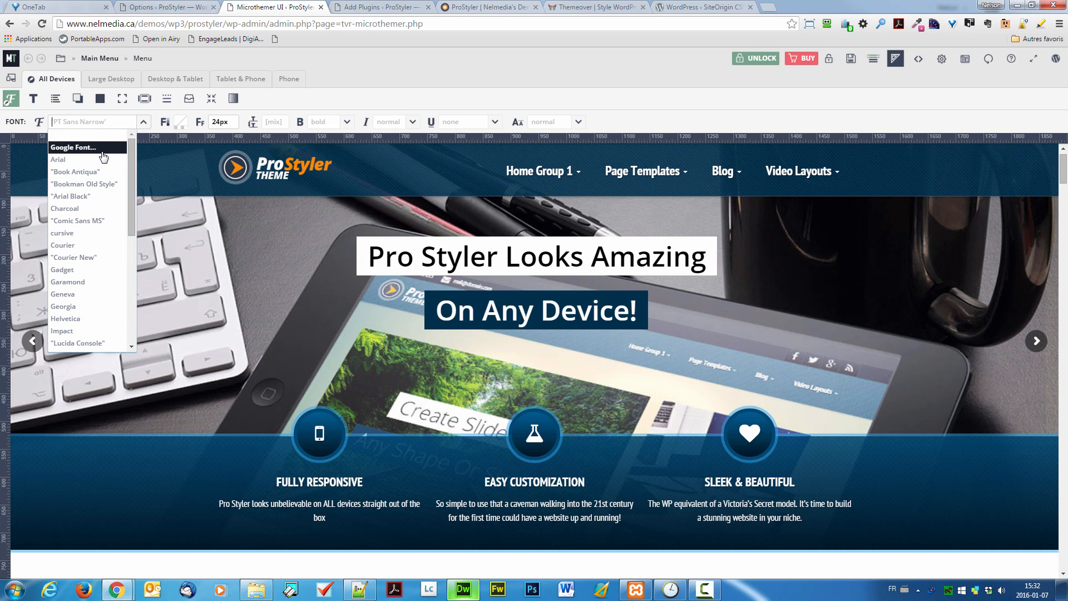
click(102, 147)
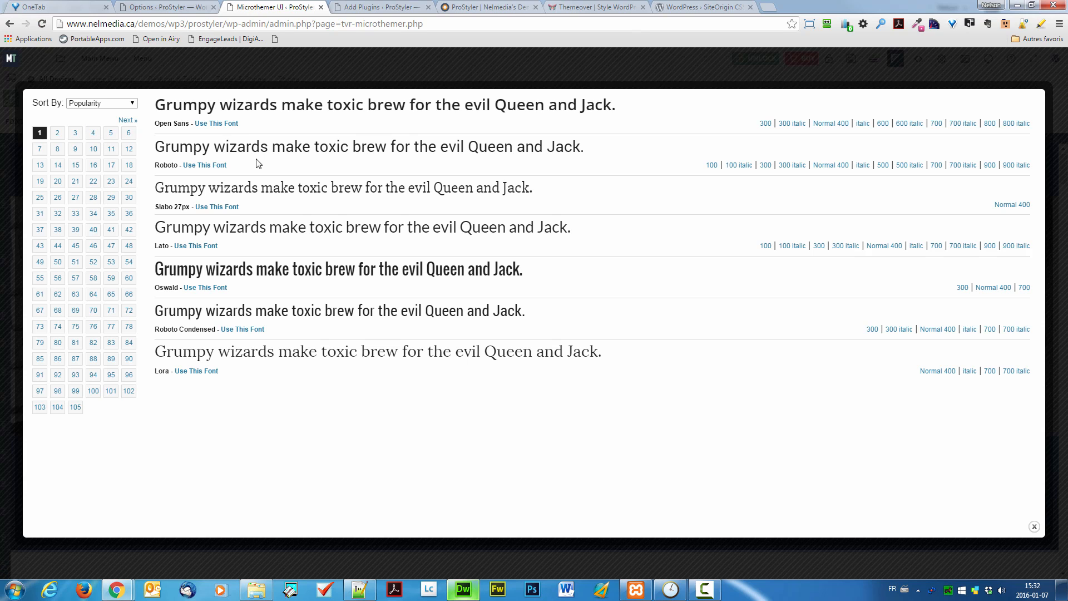
click(129, 103)
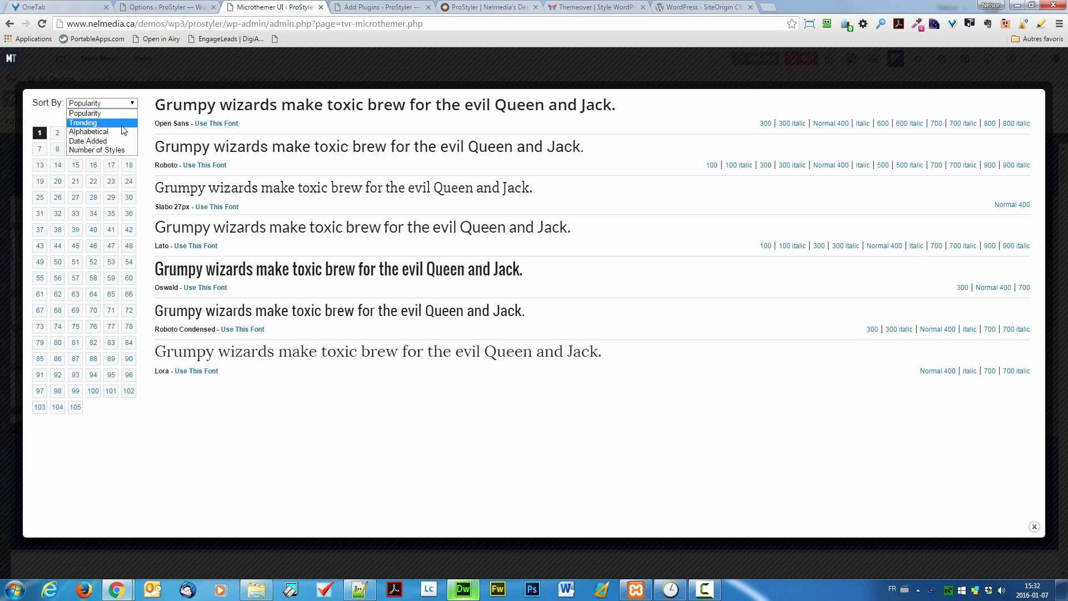
click(111, 122)
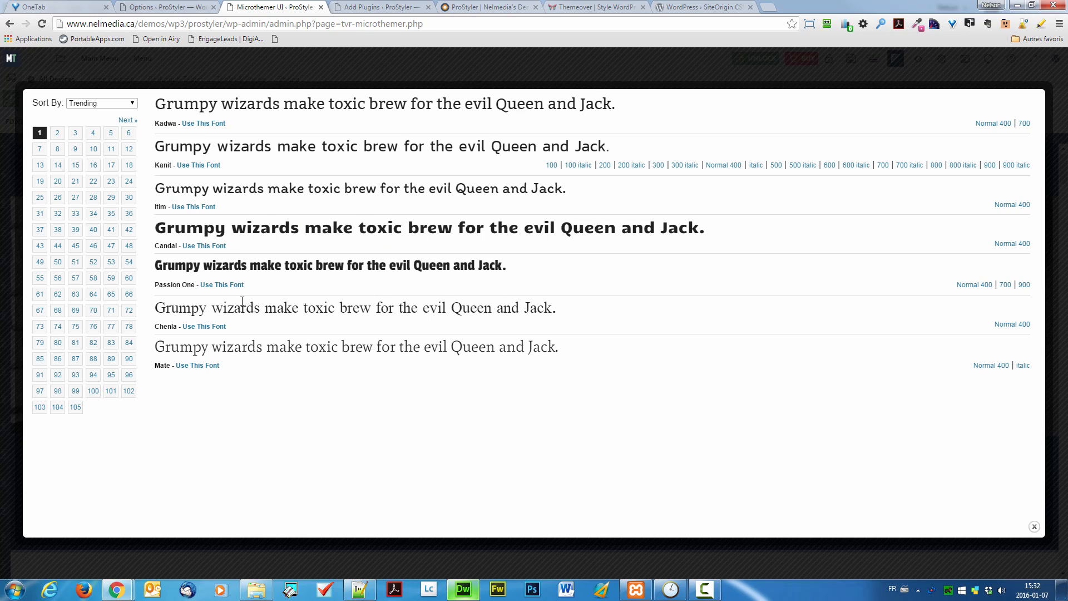
click(123, 121)
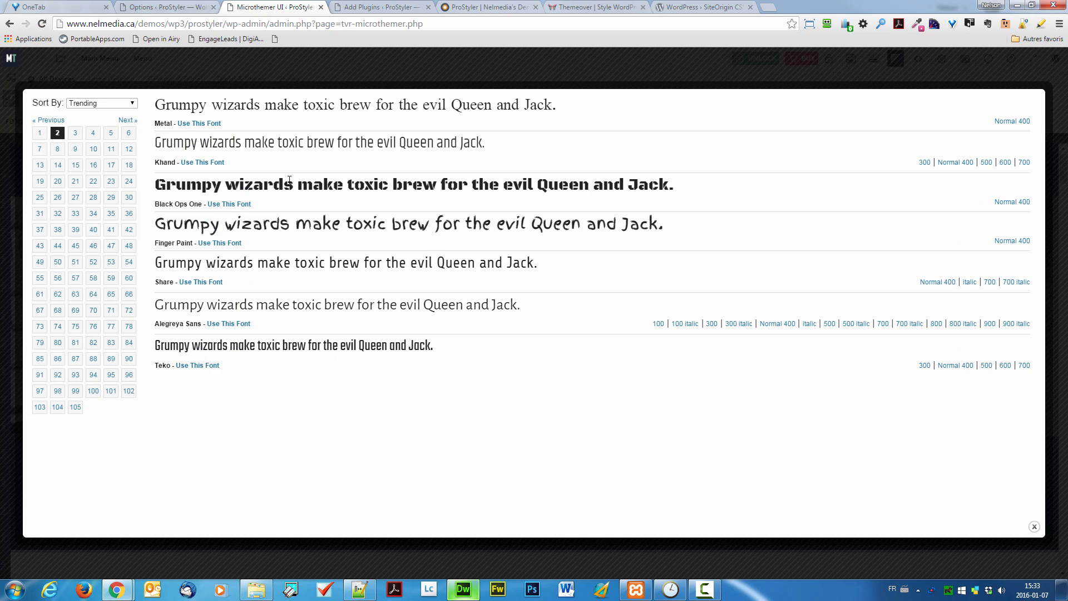
click(239, 205)
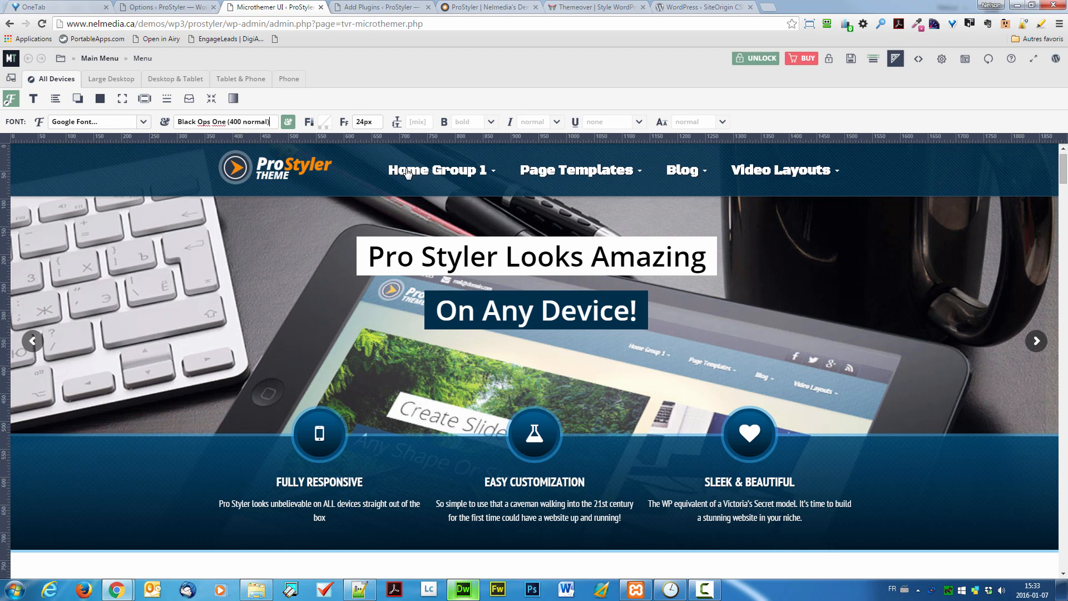
Set the font size of the navigation menu links to 20px.
mouse_move(594, 164)
mouse_move(397, 123)
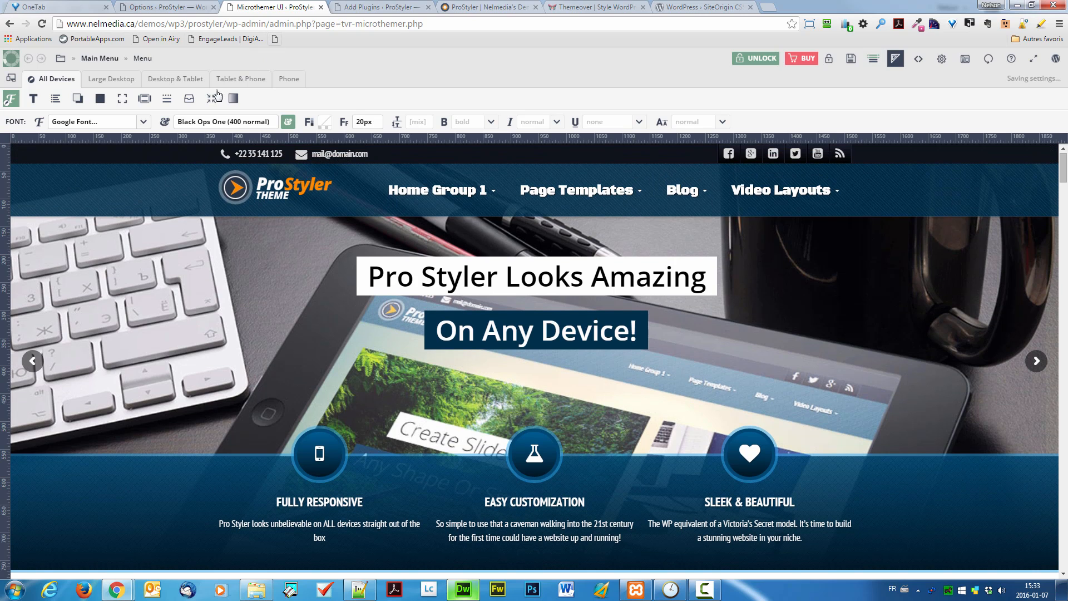
Add a black (#000000) text shadow to the navigation menu links with horizontal and vertical offsets of 5 and a blur of 10.
click(78, 99)
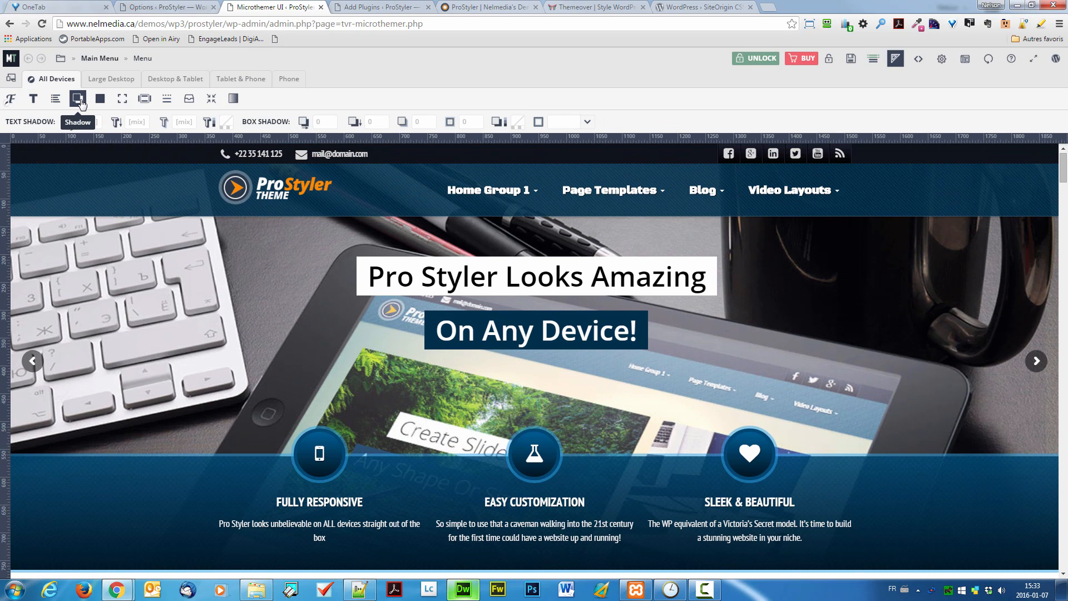
click(97, 118)
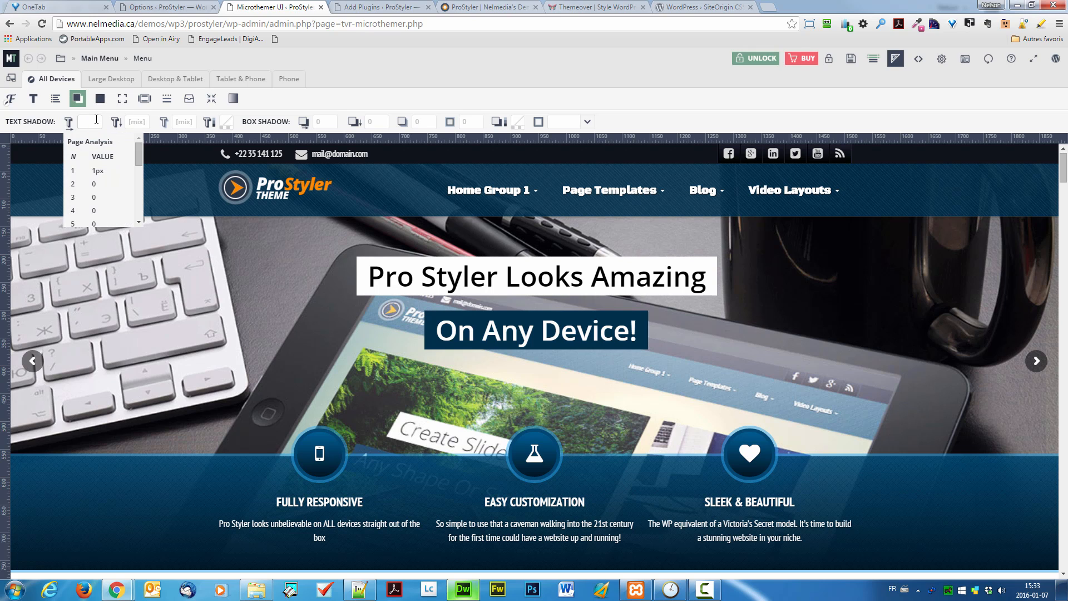
text(5)
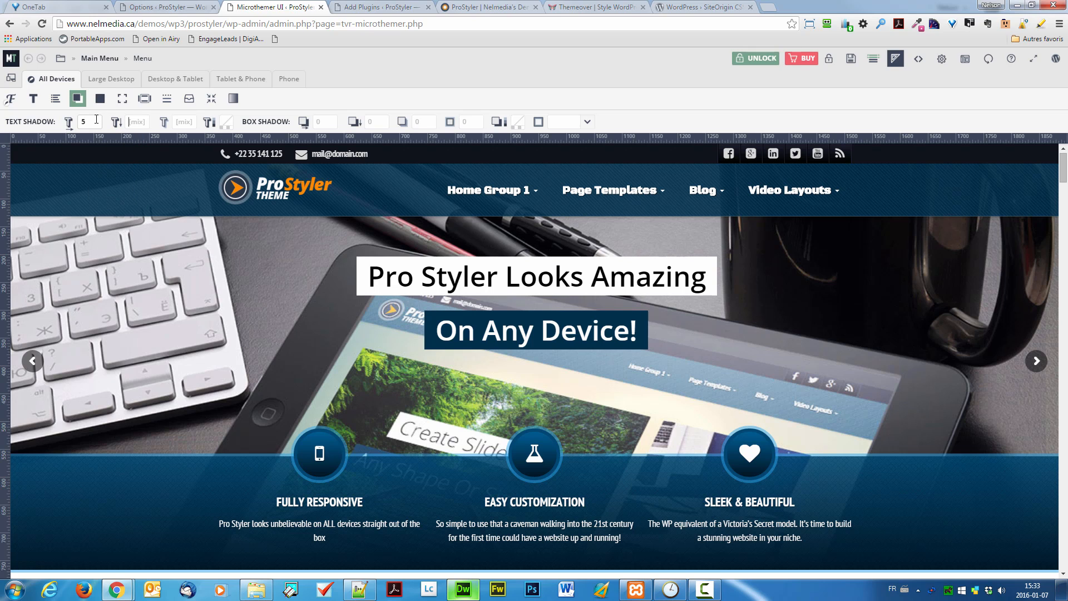
text(5)
key(Tab)
text(10)
key(Tab)
click(229, 122)
click(231, 255)
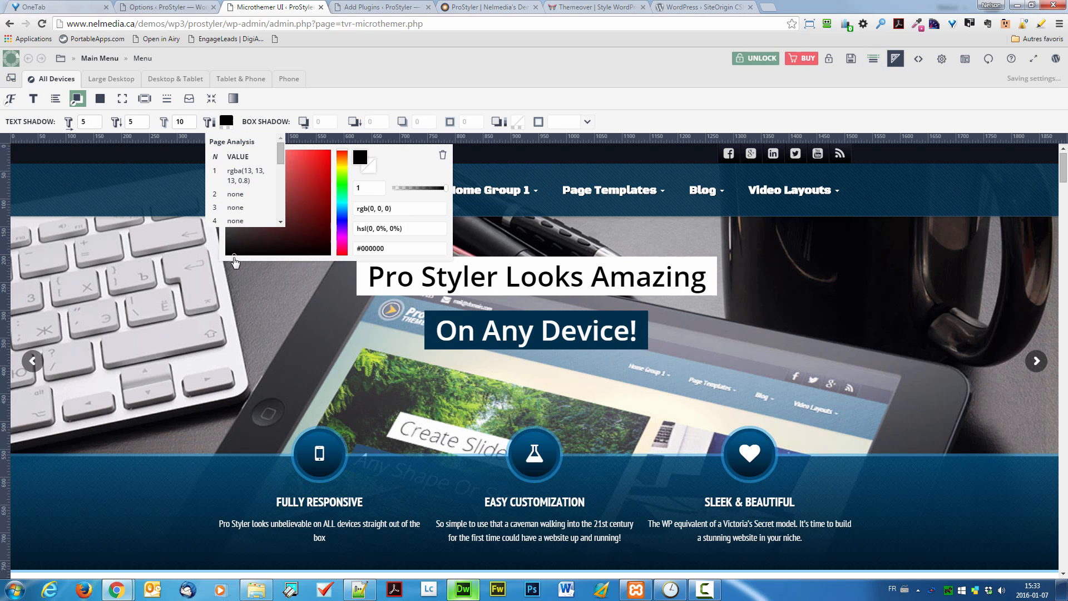
click(201, 259)
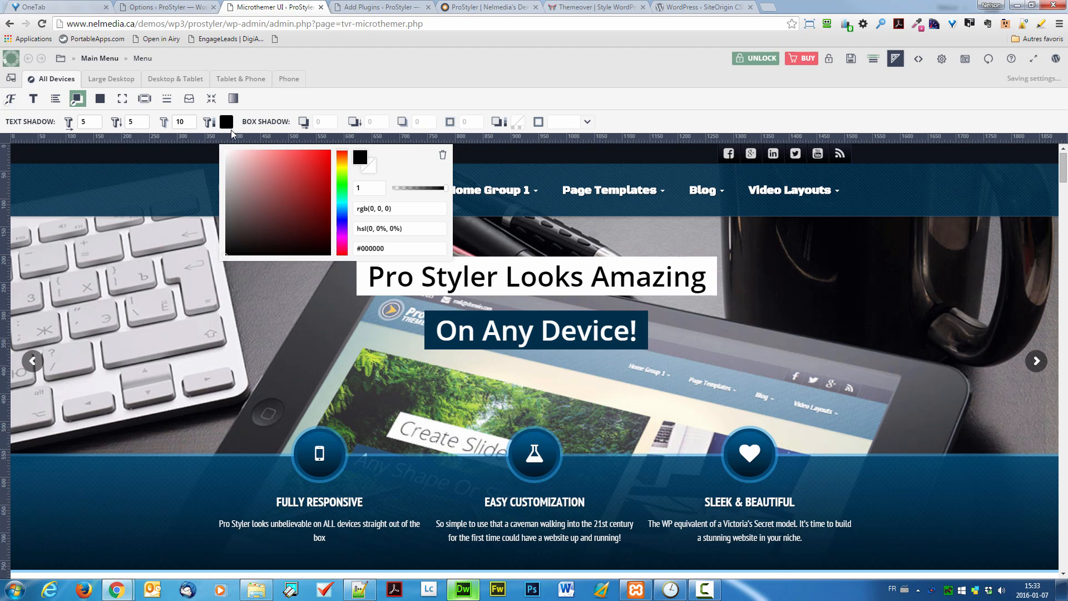
click(275, 116)
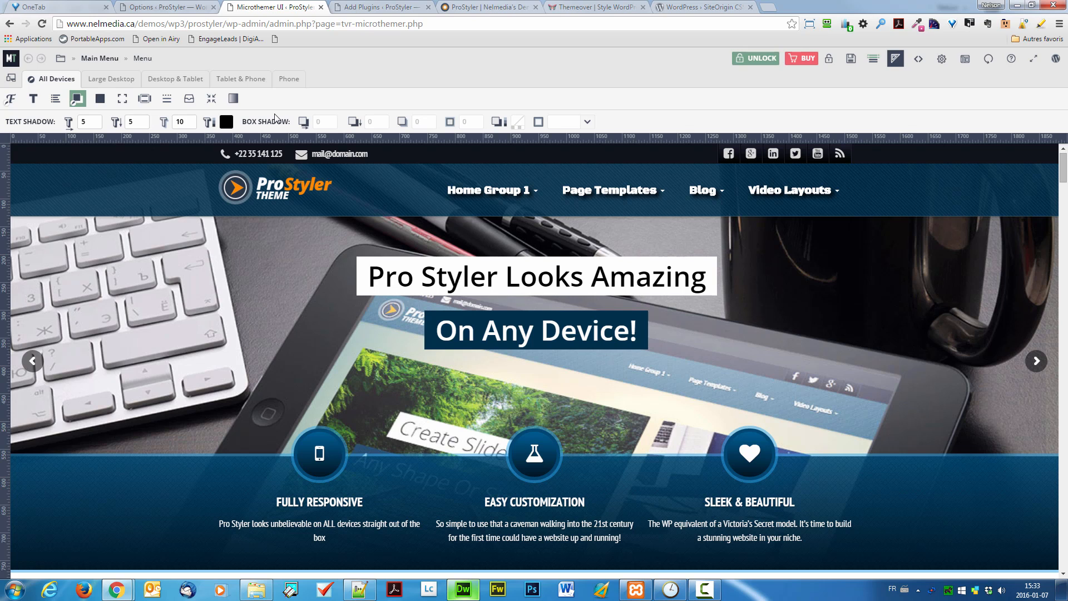
Try red (#ff0000) as the text shadow colour of the navigation menu links.
mouse_move(518, 193)
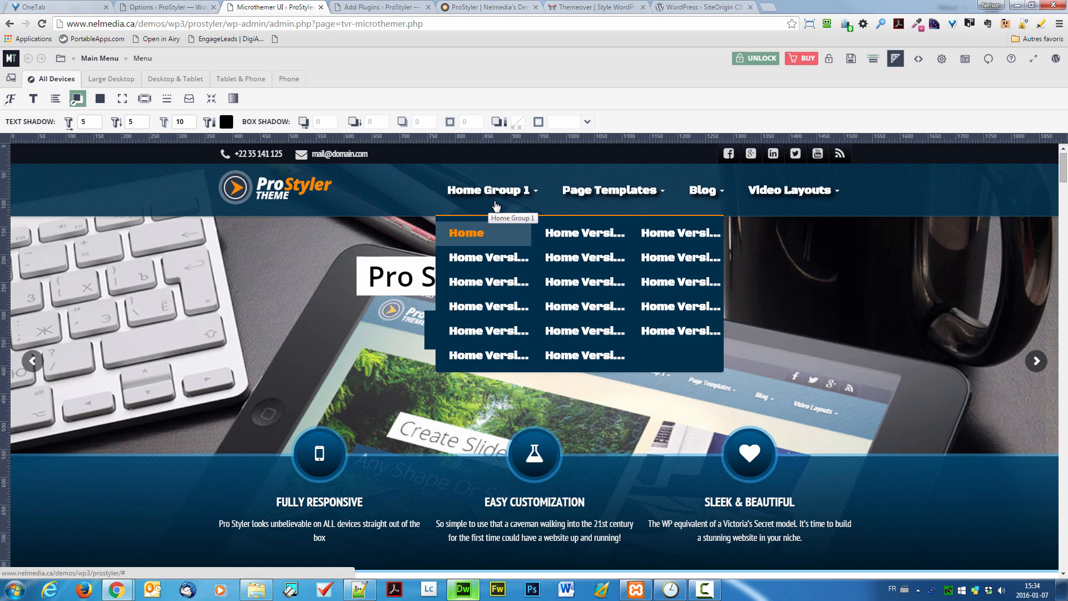
click(226, 123)
drag(292, 185, 339, 146)
mouse_move(550, 170)
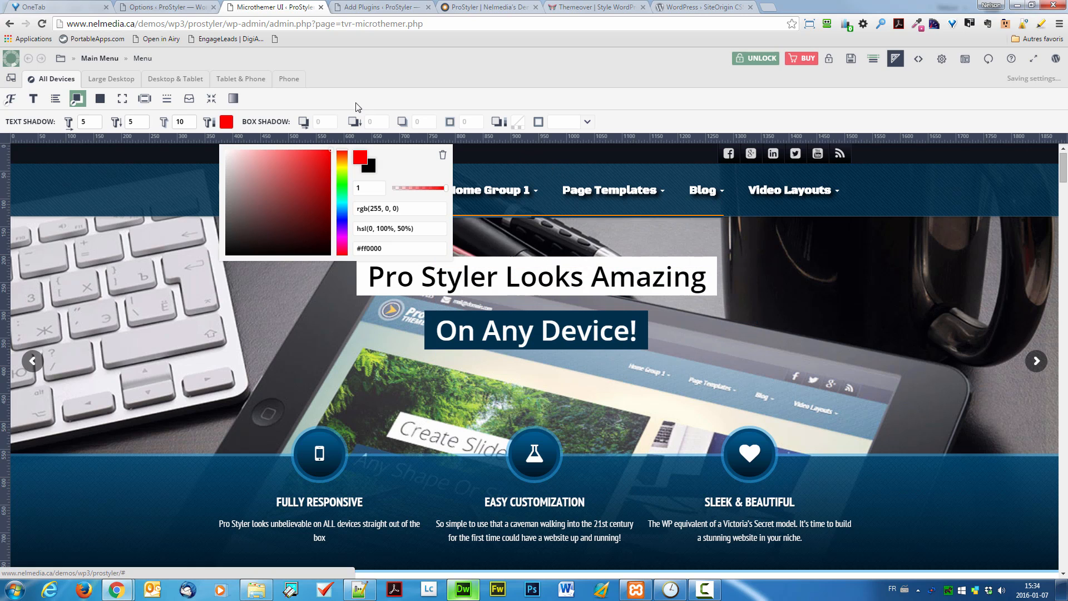
click(328, 122)
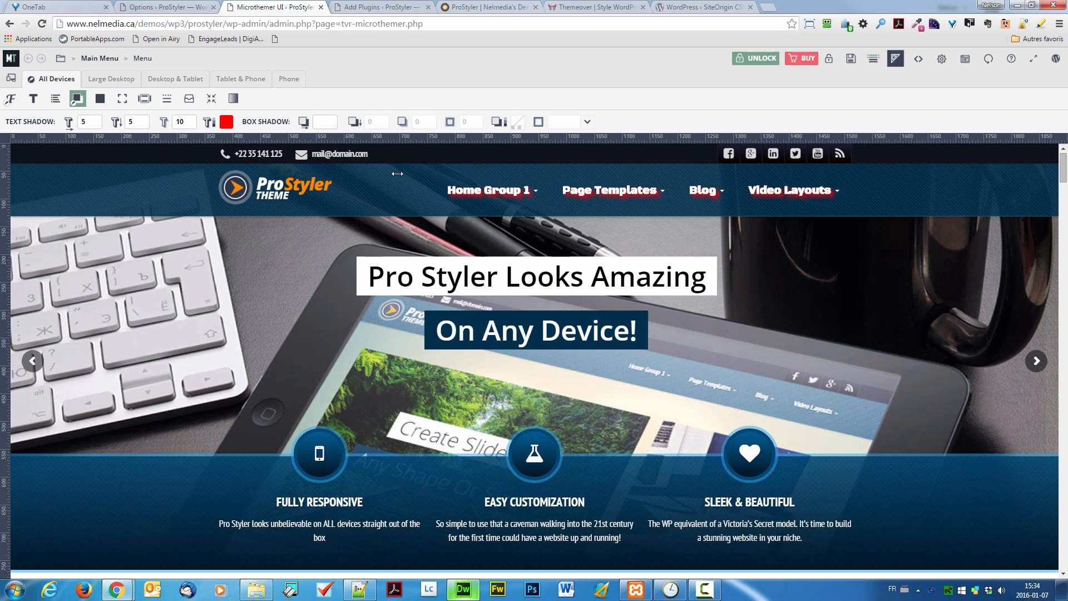
Set the text shadow colour of the navigation menu links back to black (#000000).
click(230, 123)
drag(283, 202, 230, 267)
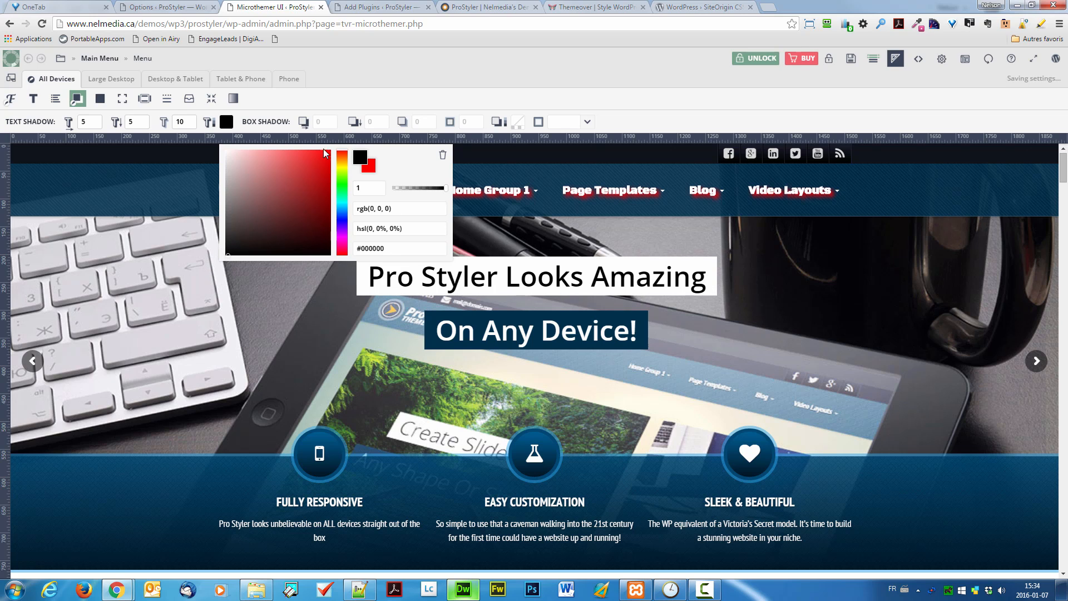
click(413, 96)
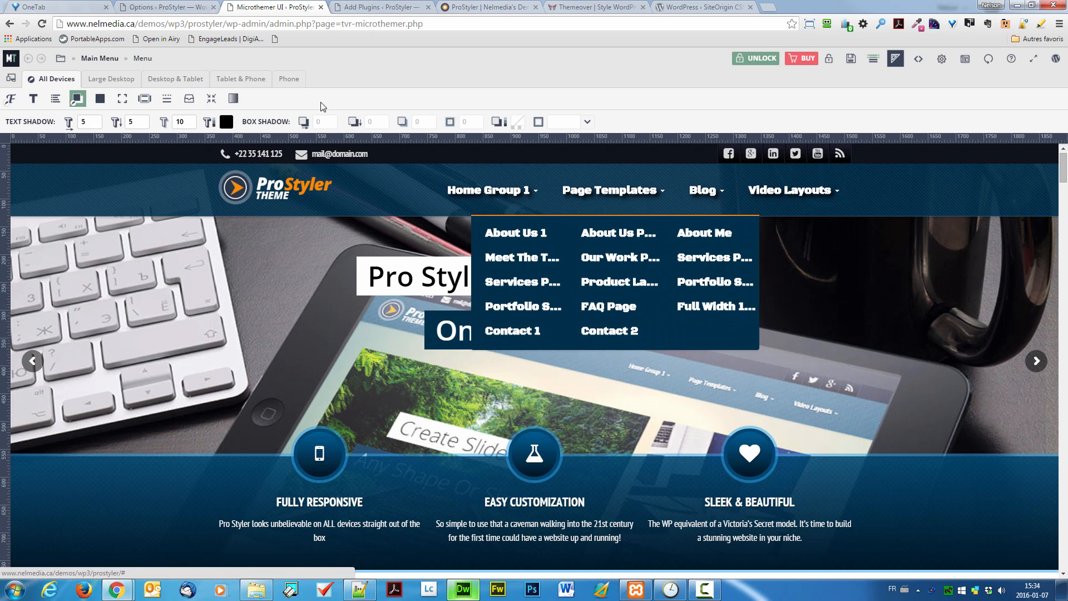
Switch the preview to Phone, expand the mobile menu and set the font of its links to Arial for that device size only.
click(289, 79)
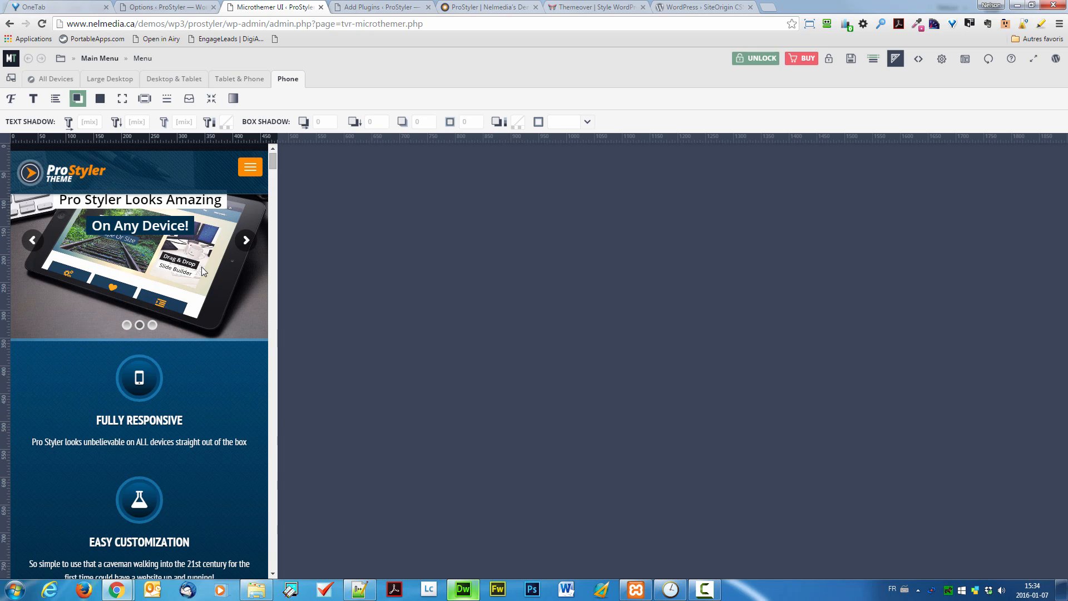
click(250, 167)
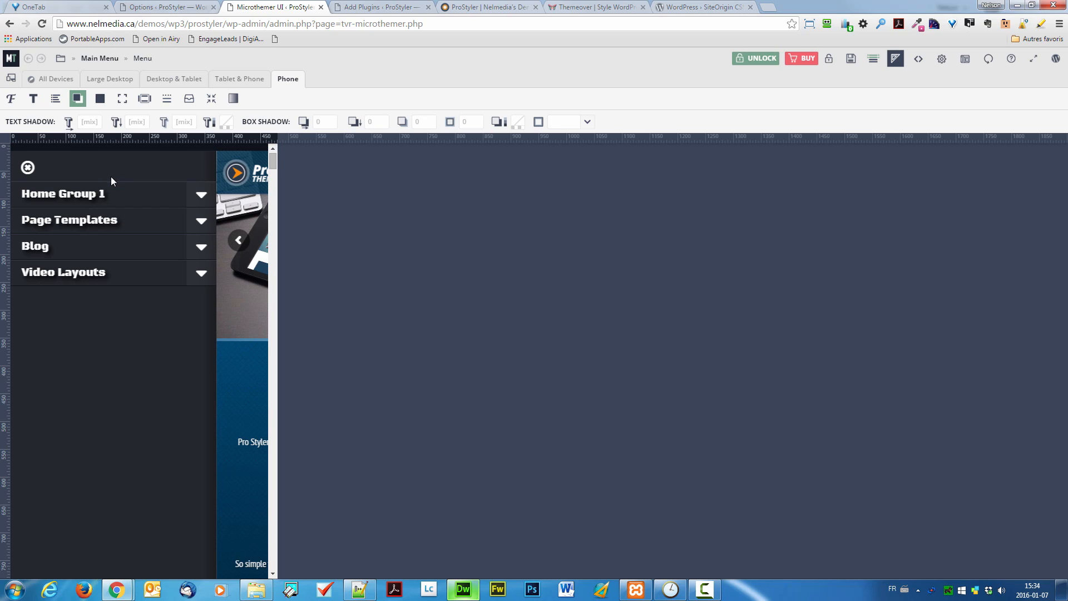
click(11, 100)
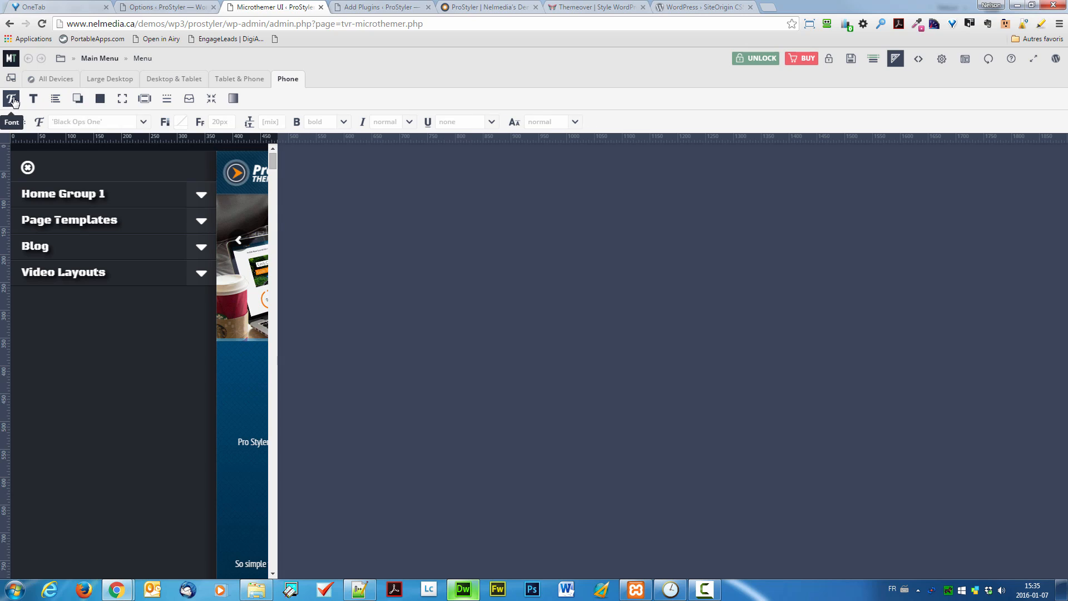
click(143, 122)
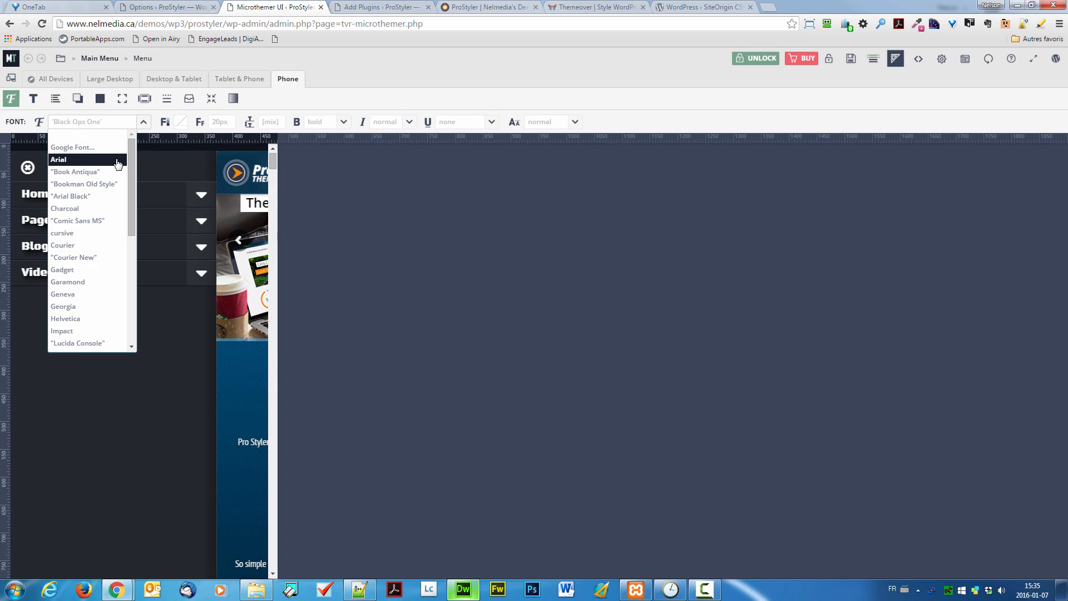
click(117, 160)
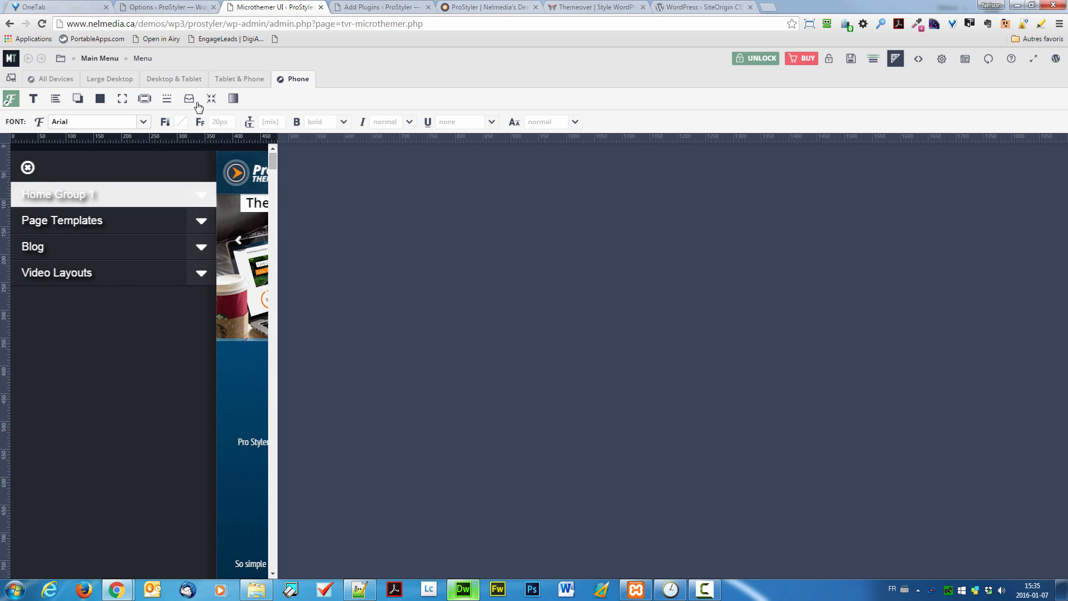
Remove the text shadow from the phone menu links by setting its horizontal offset, vertical offset and blur to 0.
click(77, 99)
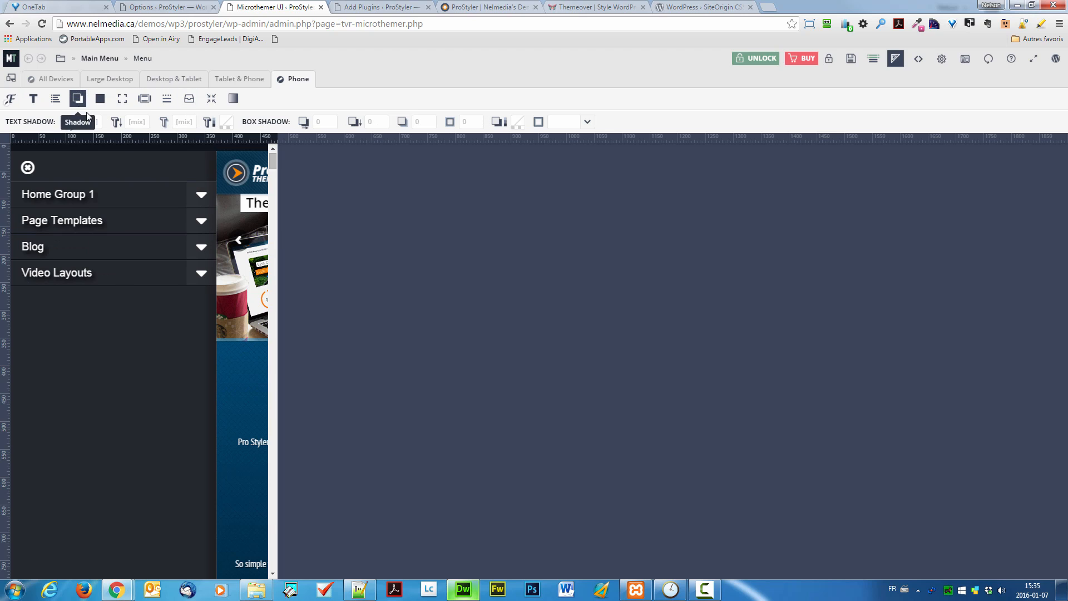
click(92, 122)
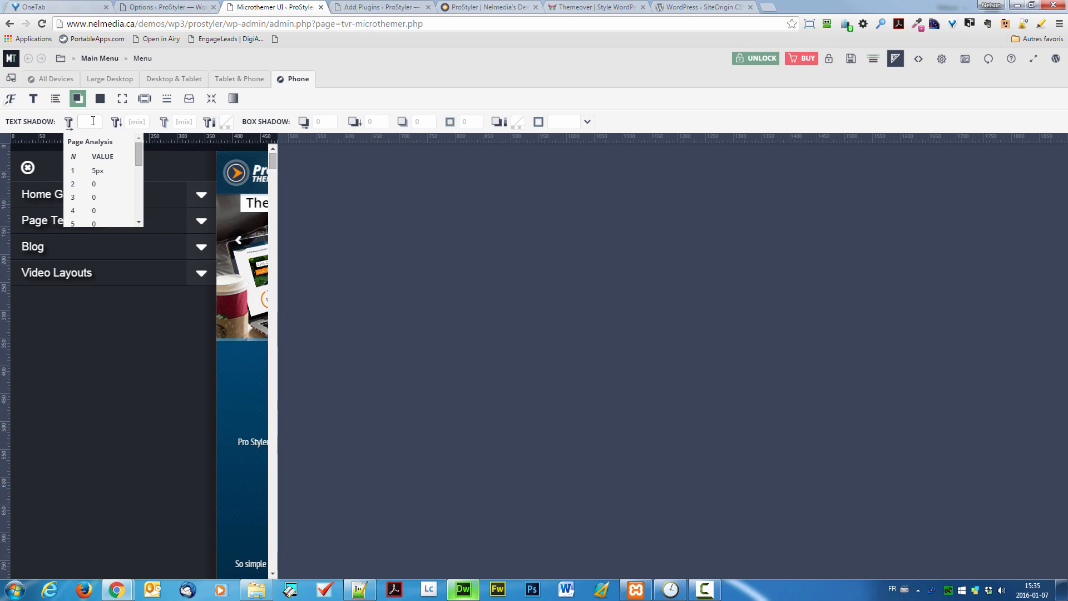
text(00)
key(Tab)
text(0)
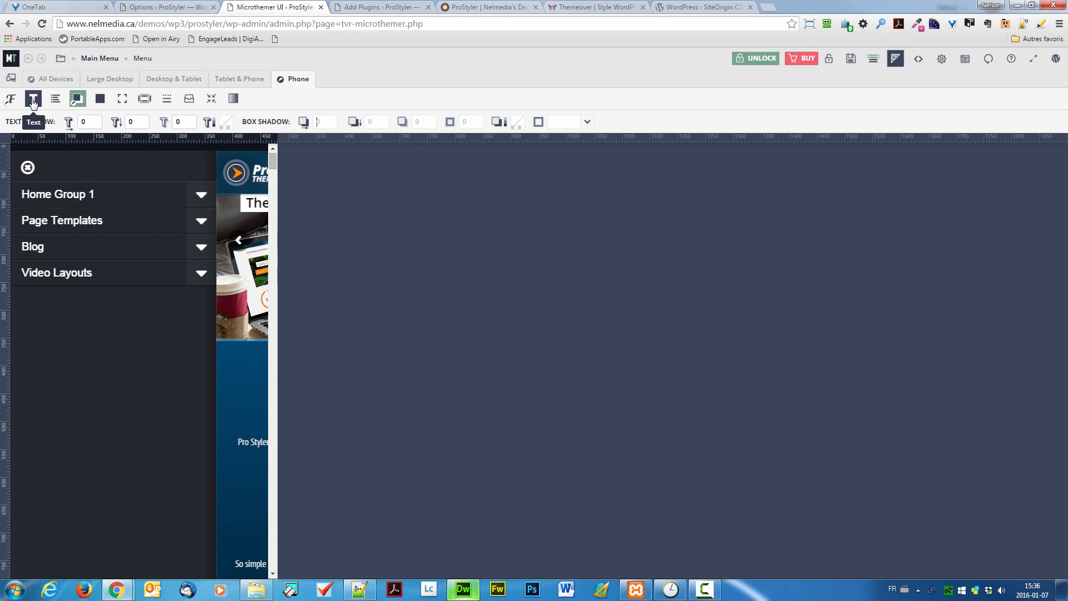
Set the text transform of the phone menu links to uppercase.
click(33, 101)
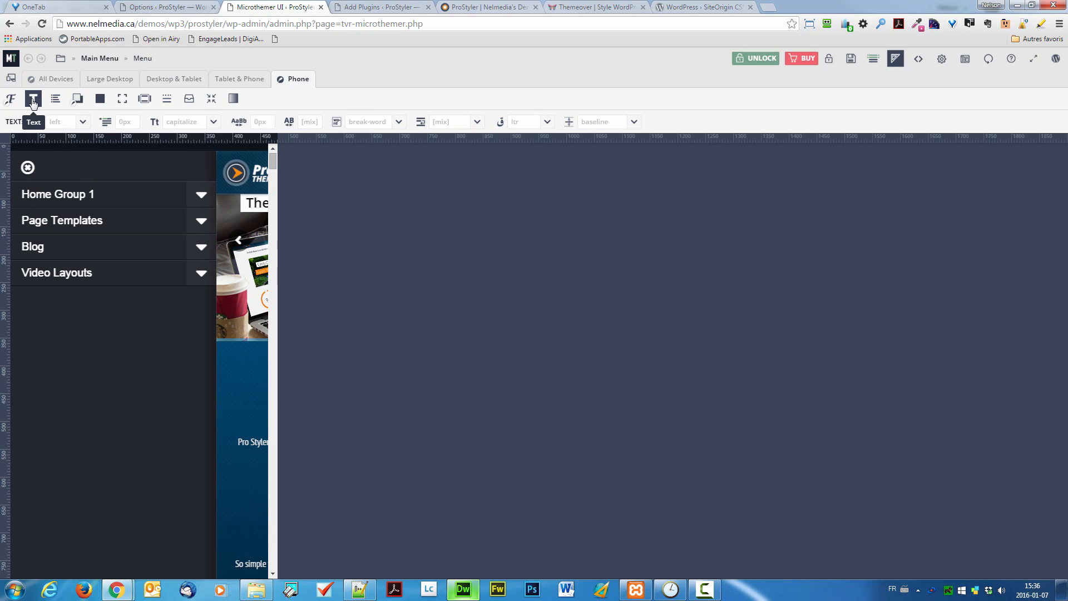
click(213, 122)
click(186, 161)
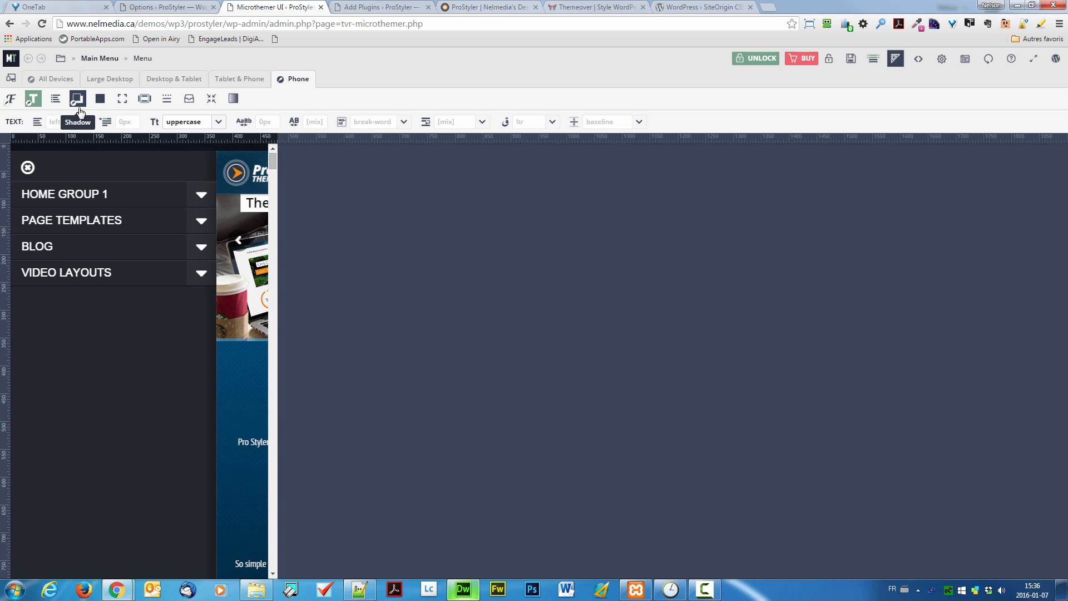
Compare how the menu links look in the All Devices, Phone, and Tablet & Phone previews.
click(57, 80)
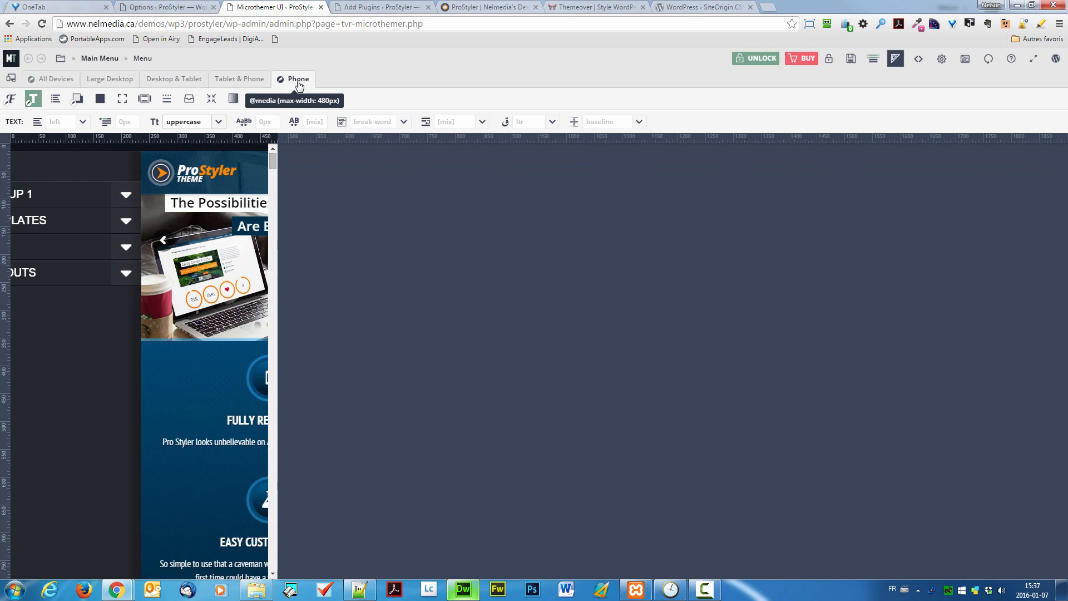
click(298, 81)
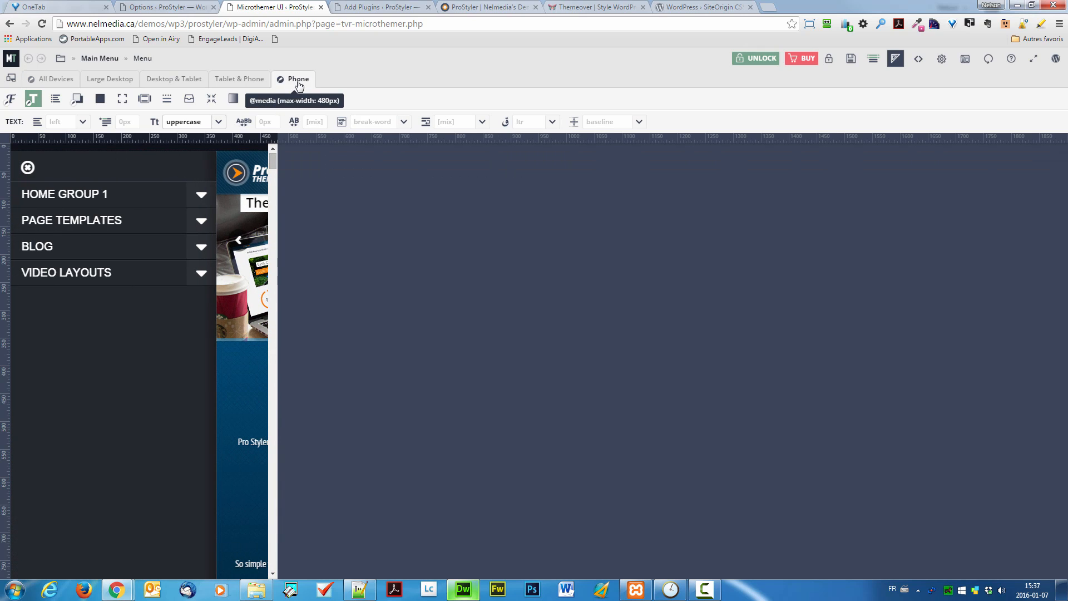
click(258, 81)
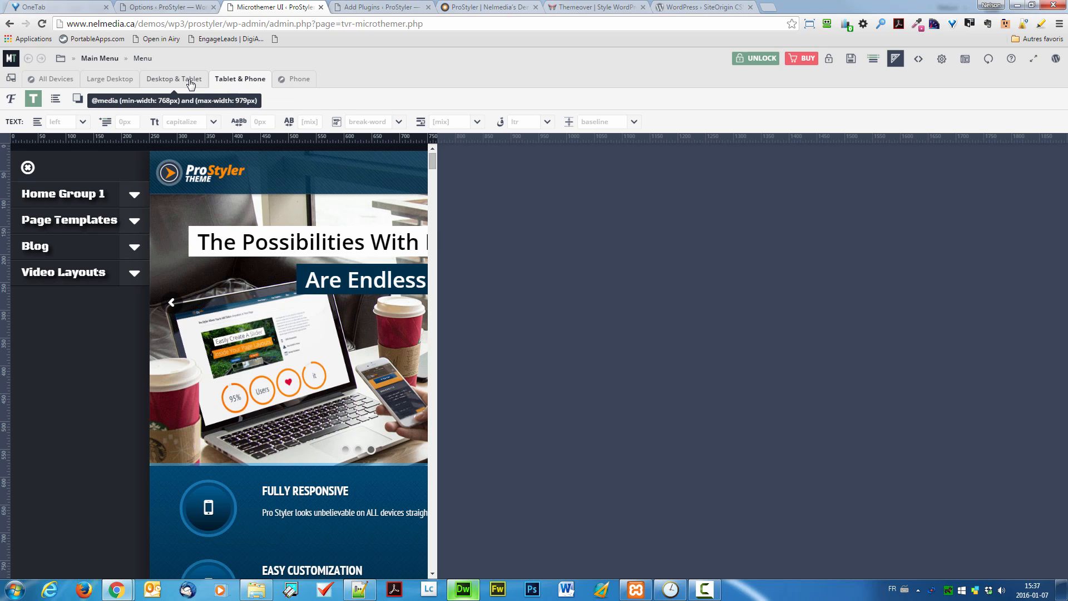
Return from the tablet previews to Phone and vary the preview width, ending at about 320 px, to check how the menu links adapt.
click(191, 83)
click(242, 86)
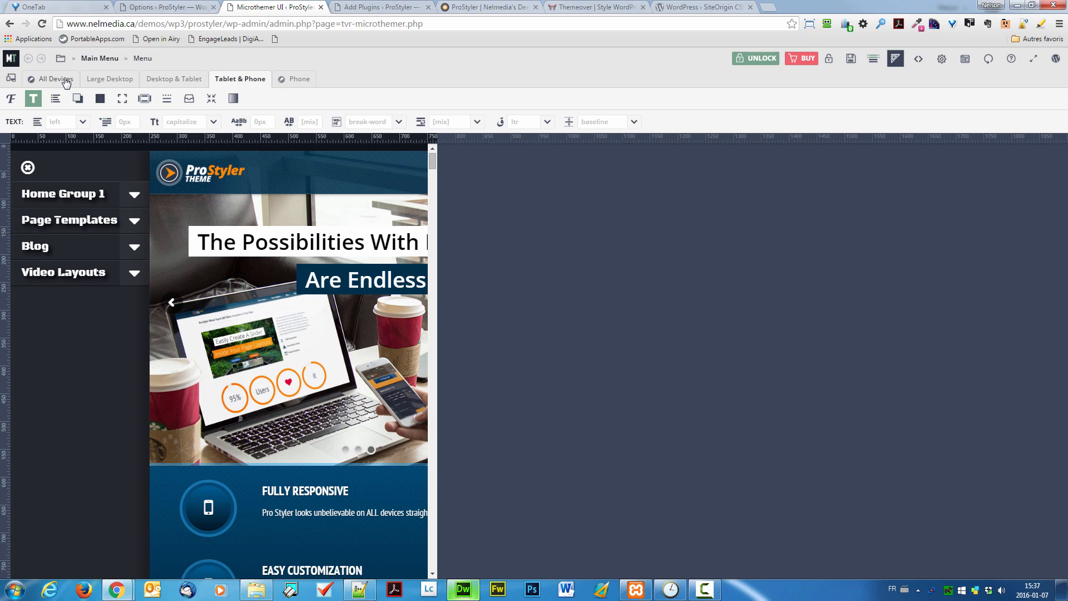
click(289, 83)
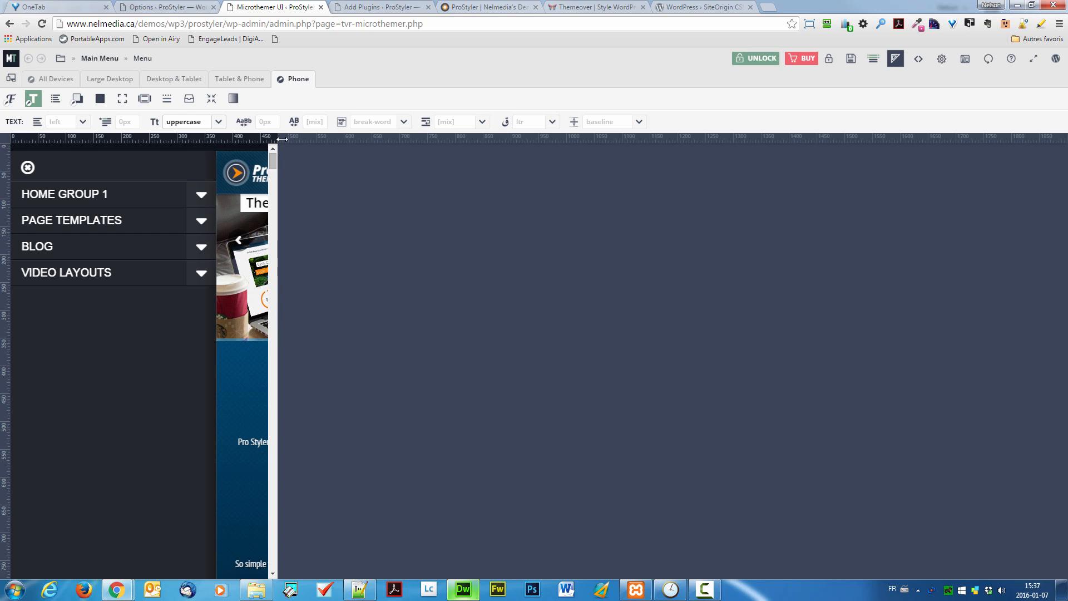
drag(281, 139, 258, 139)
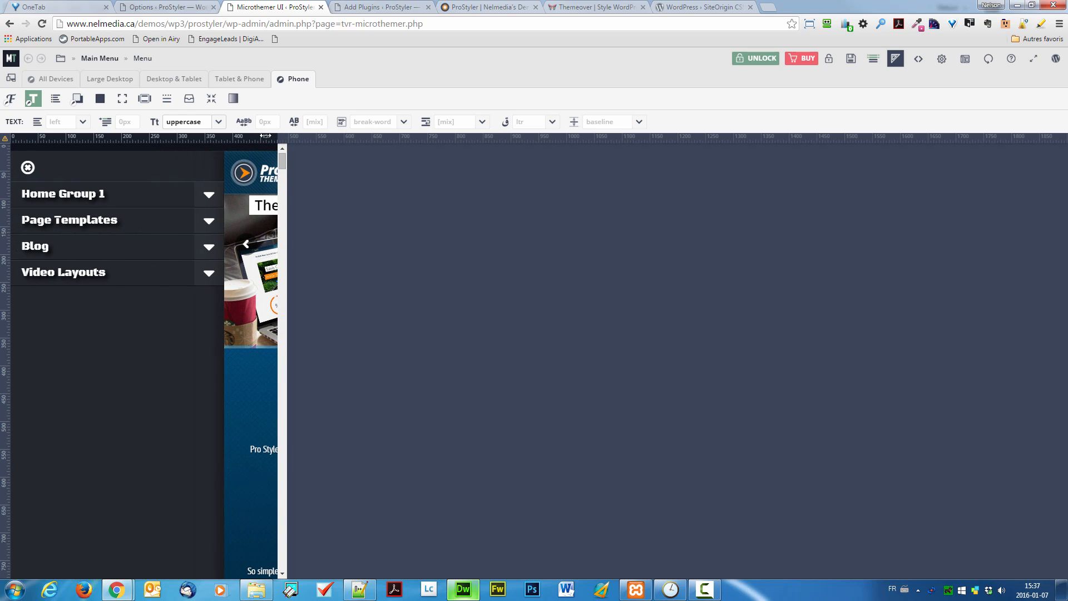
drag(276, 136, 143, 136)
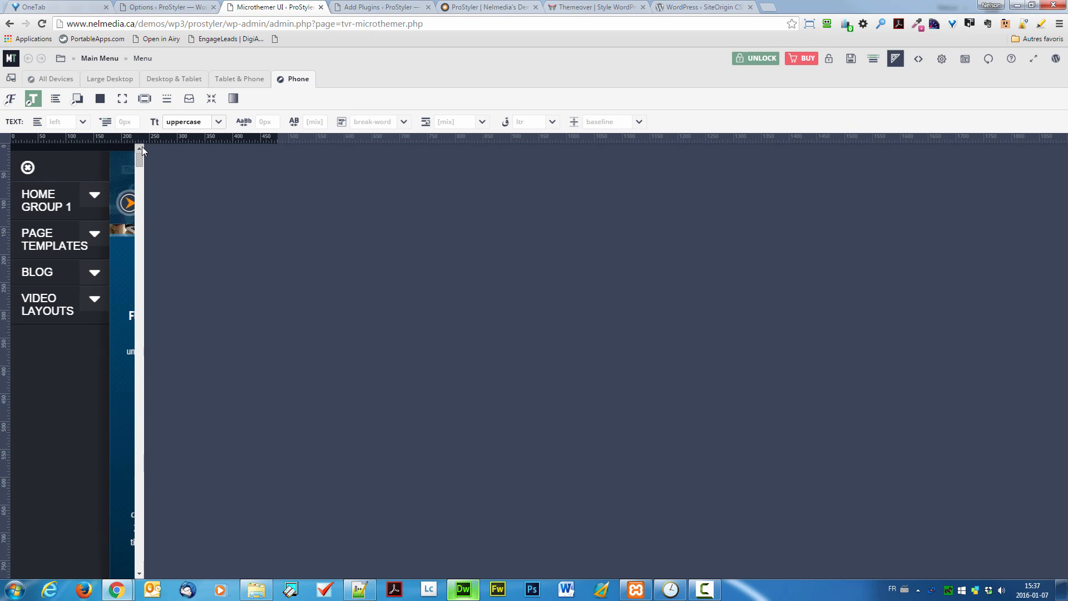
drag(144, 136, 155, 136)
drag(175, 137, 192, 136)
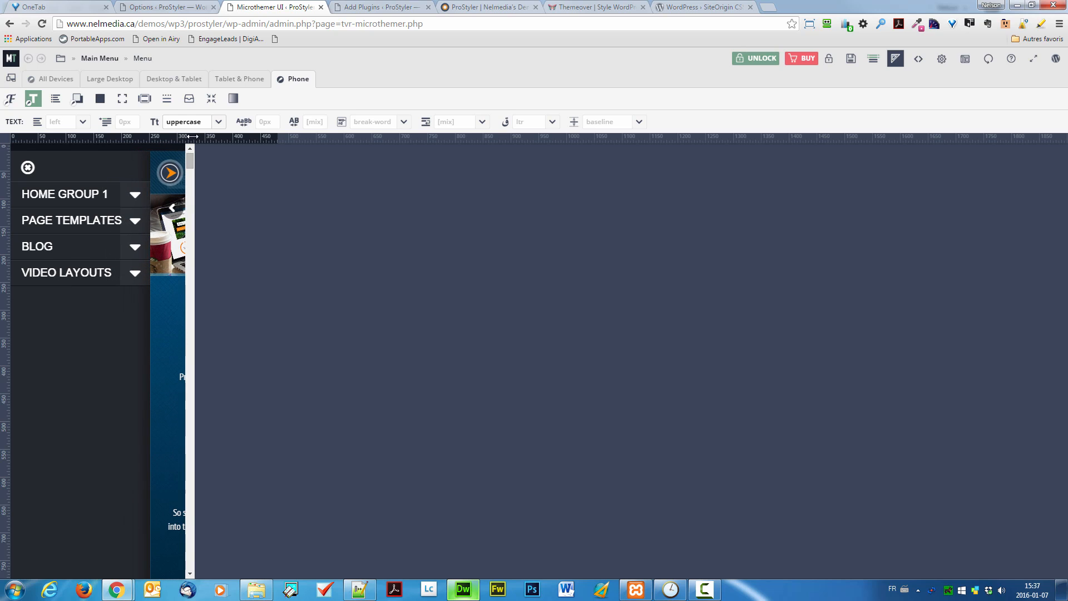
Close and reopen the mobile menu in the narrowed phone preview and widen that preview slightly.
click(29, 168)
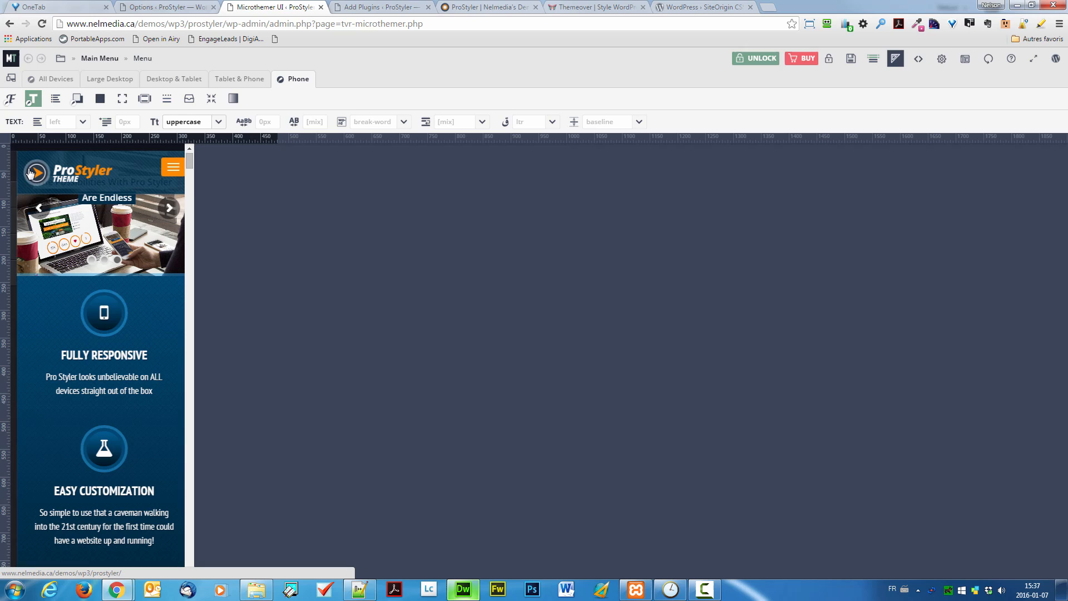
click(167, 168)
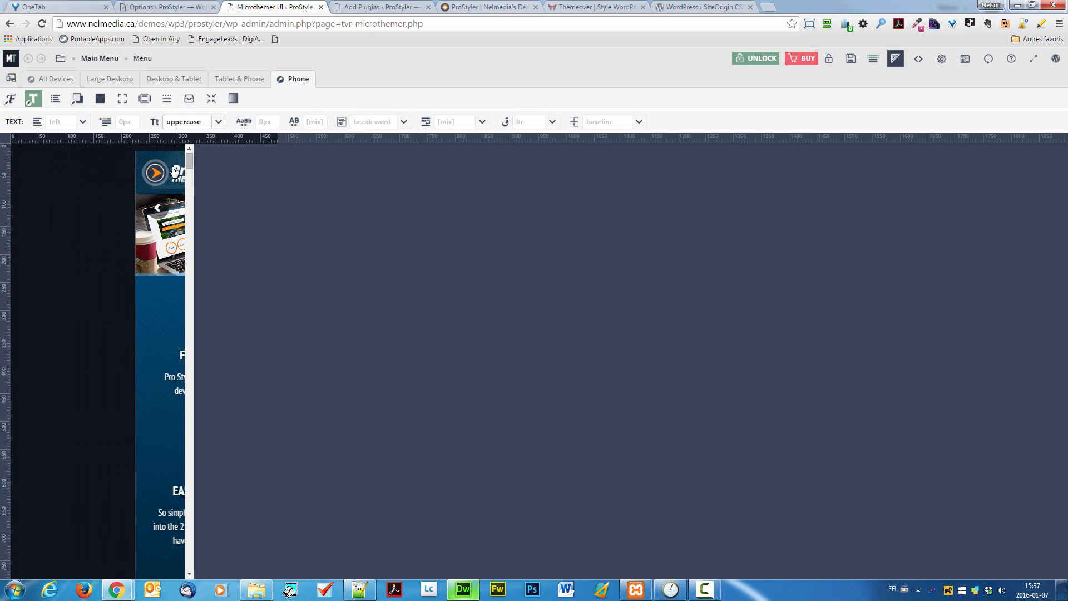
drag(192, 142, 196, 142)
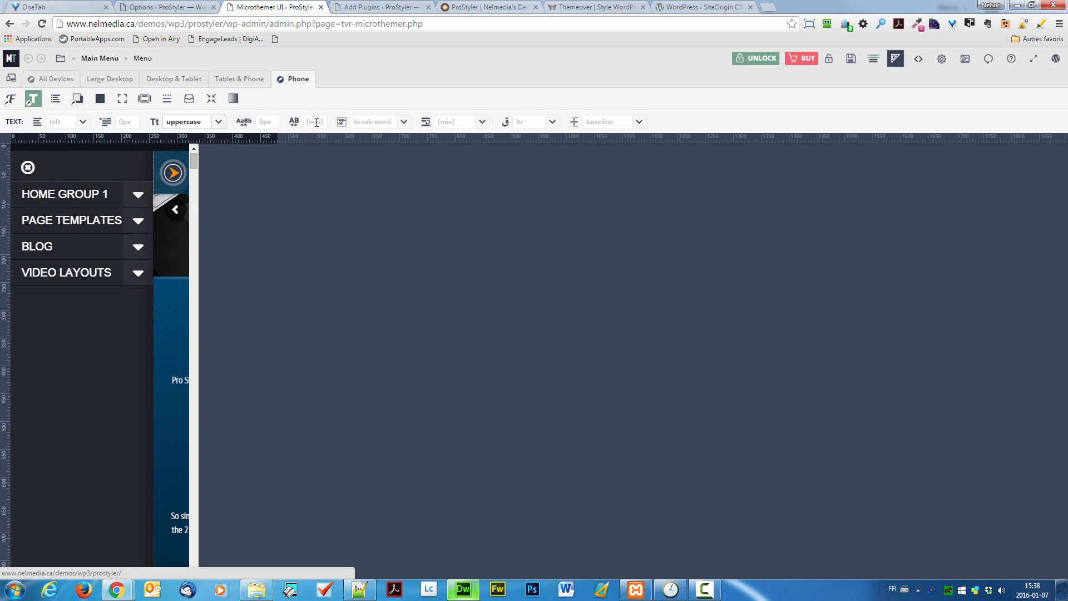
Set the phone menu links' font size to 18px and compare with the Tablet & Phone, Desktop & Tablet and All Devices previews.
click(8, 100)
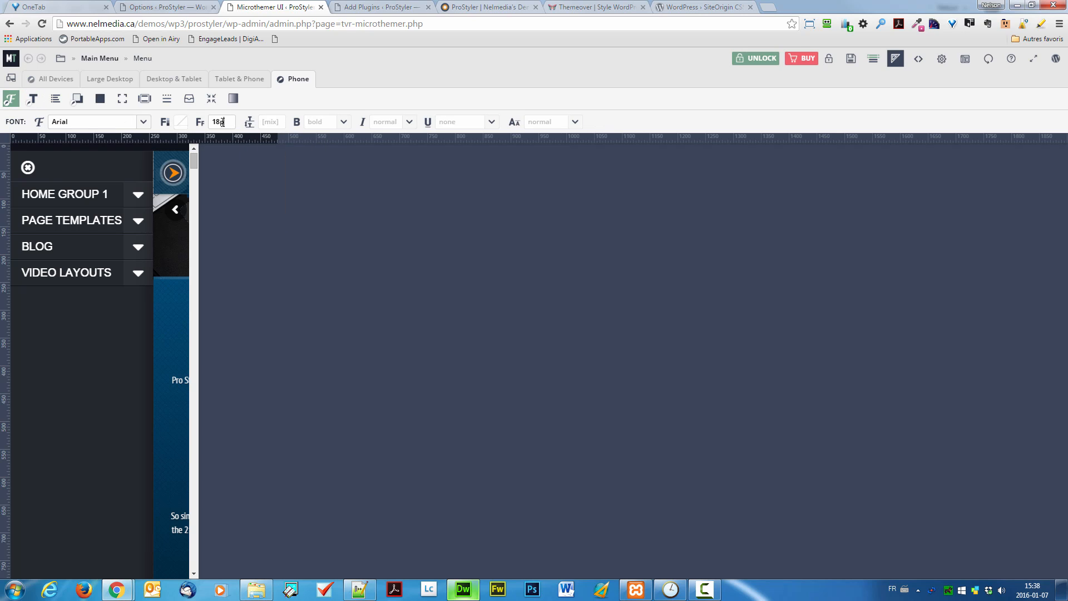
key(Tab)
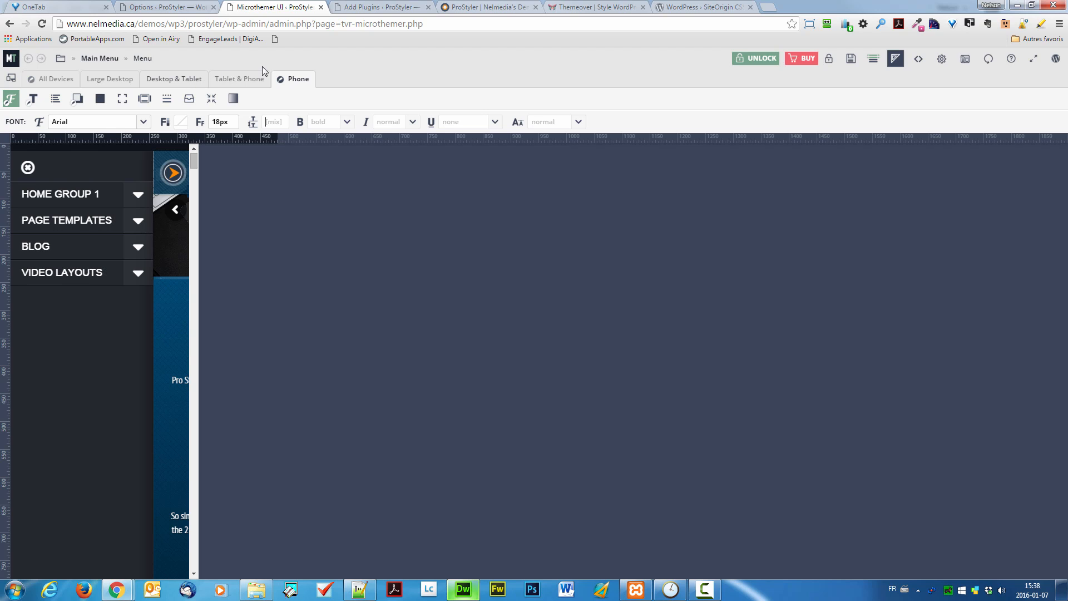
click(240, 80)
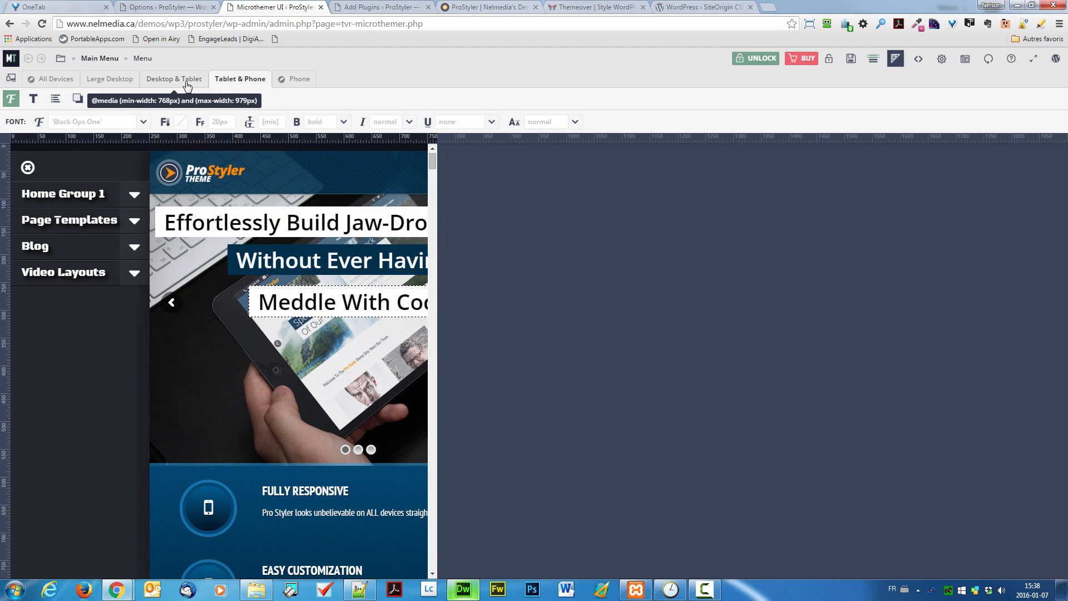
click(187, 83)
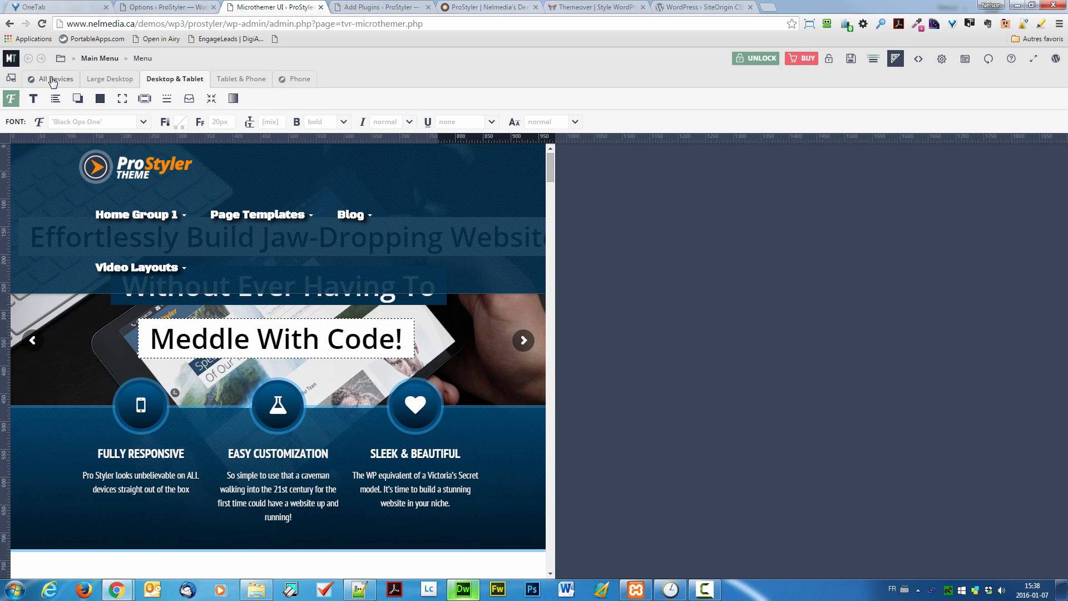
click(53, 82)
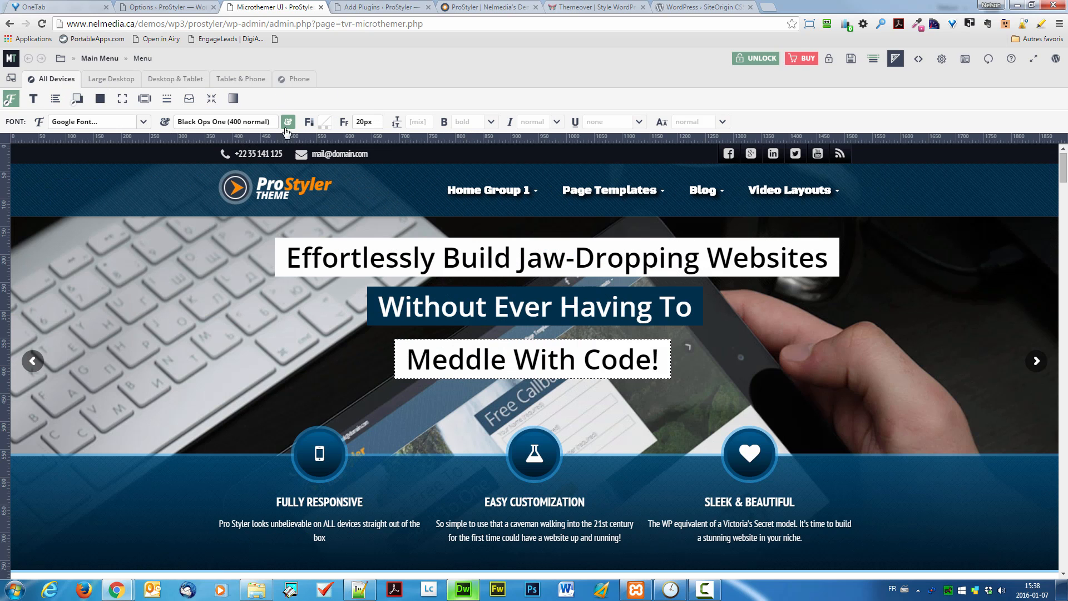
Create a selector named H4 in the Header folder that targets the footer headings with div#footer-wrapper h4.
scroll(311, 294, down, 4)
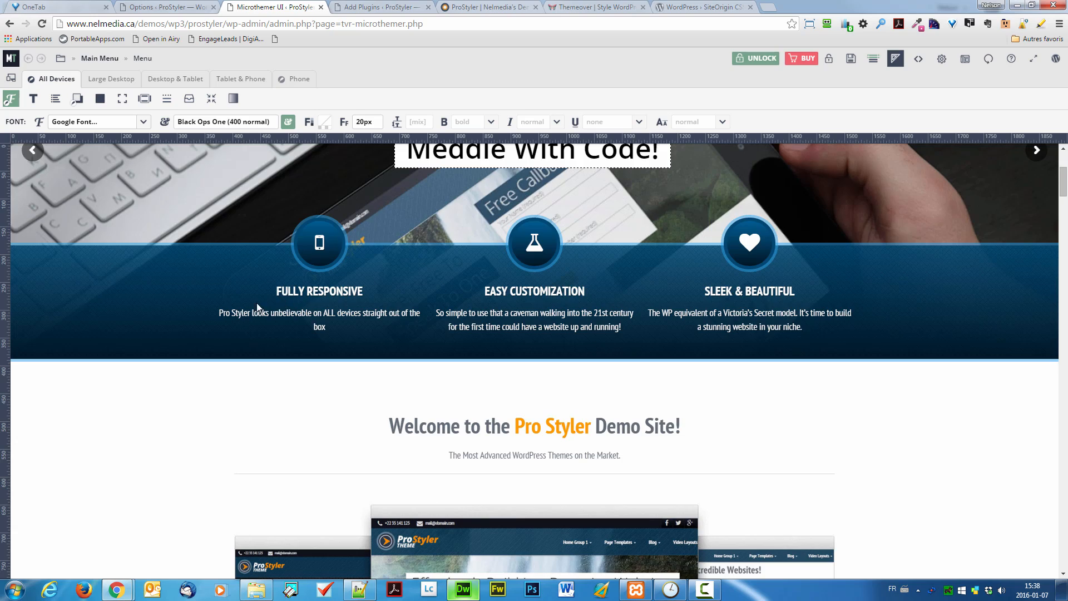
scroll(257, 305, down, 15)
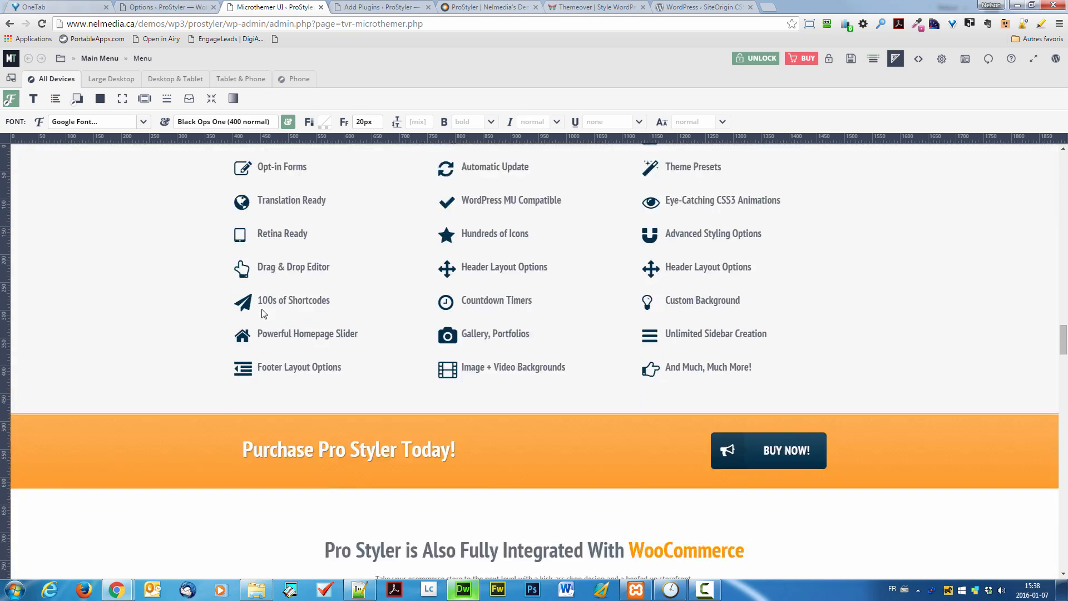
scroll(262, 313, down, 20)
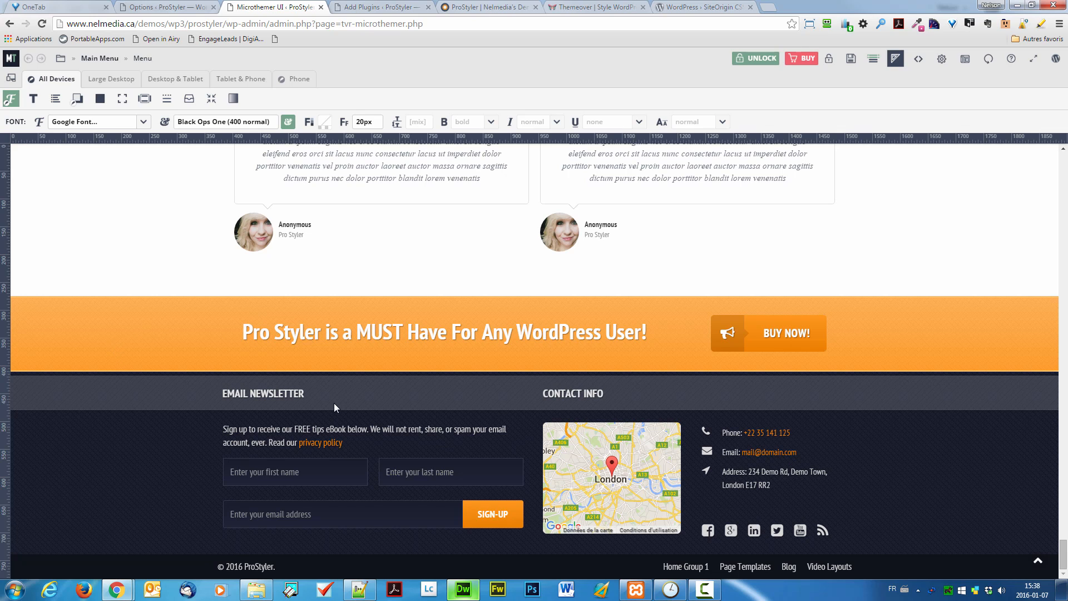
double_click(292, 396)
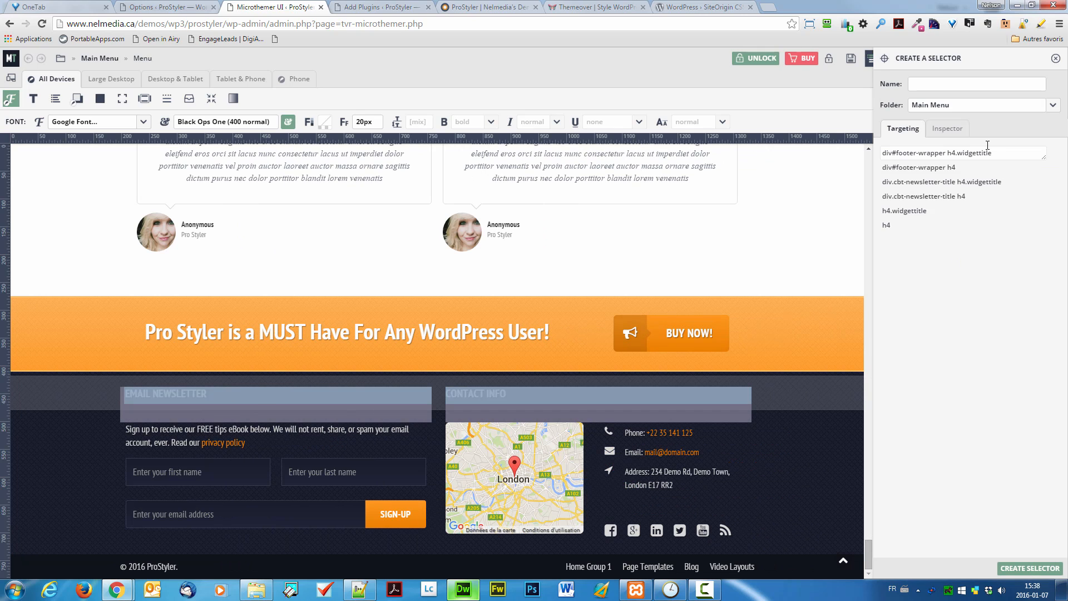
click(931, 168)
click(1056, 110)
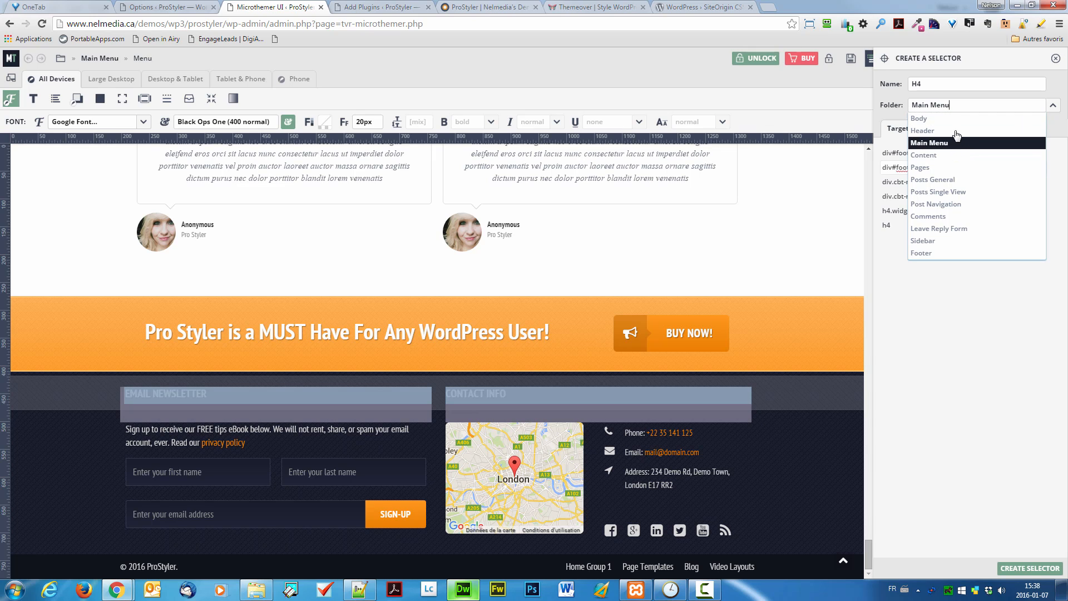
click(954, 131)
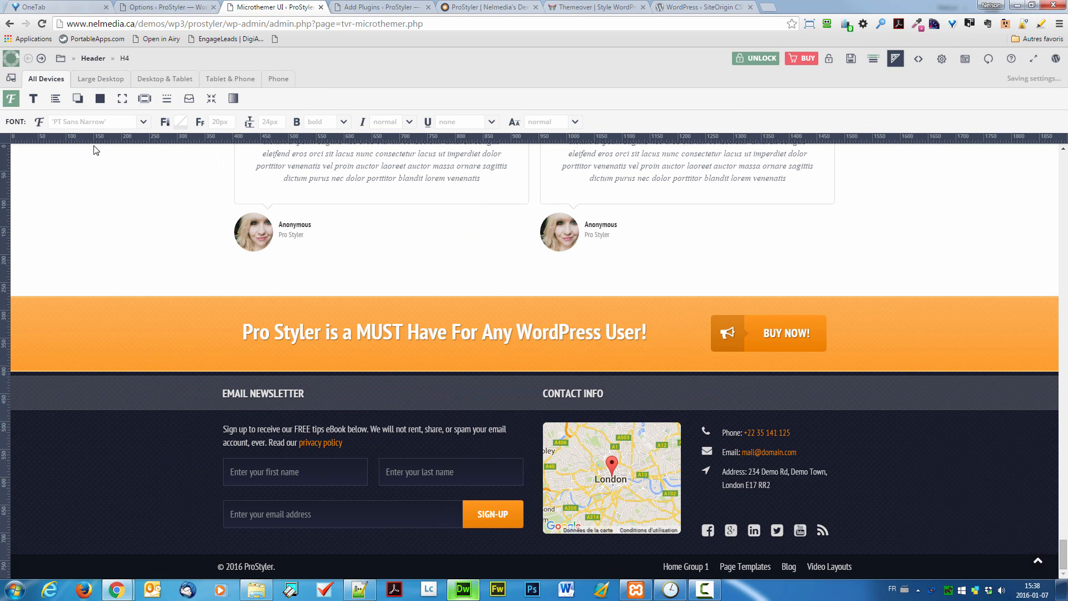
Set the font color of the footer headings to red and choose their font weight.
click(178, 126)
drag(196, 200, 300, 135)
click(484, 78)
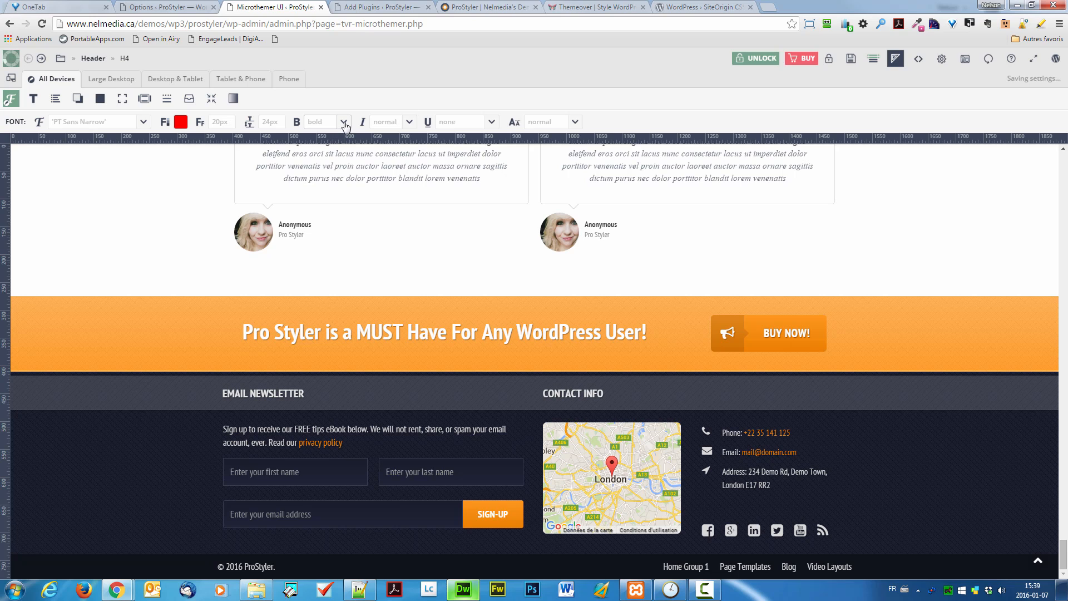
click(345, 125)
click(324, 157)
Read the Background Color help article, including its value description and the CSS styling reference, and close it.
click(96, 100)
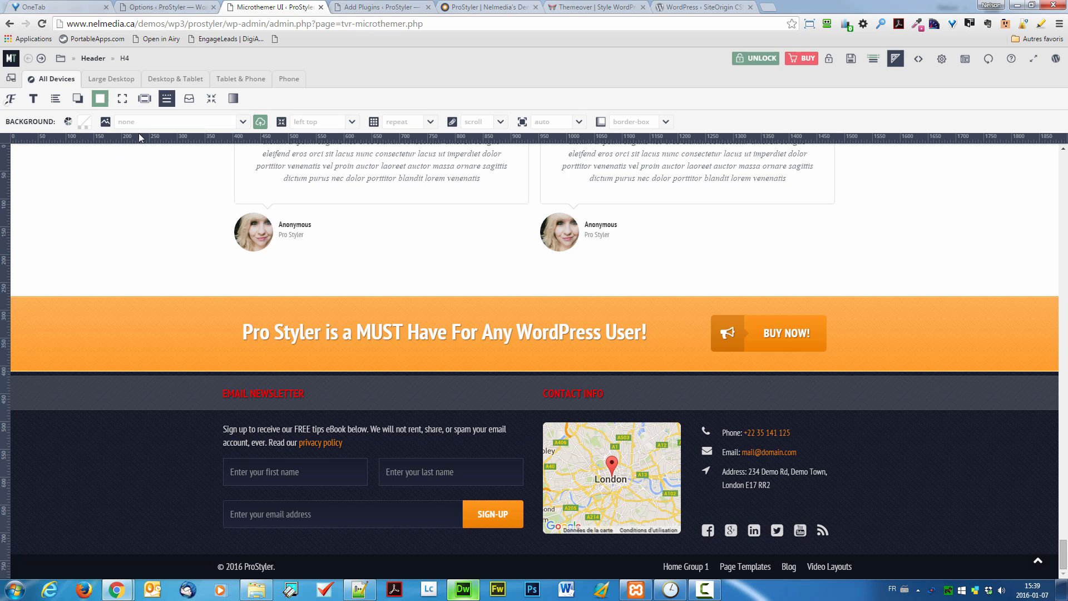
click(191, 123)
click(68, 123)
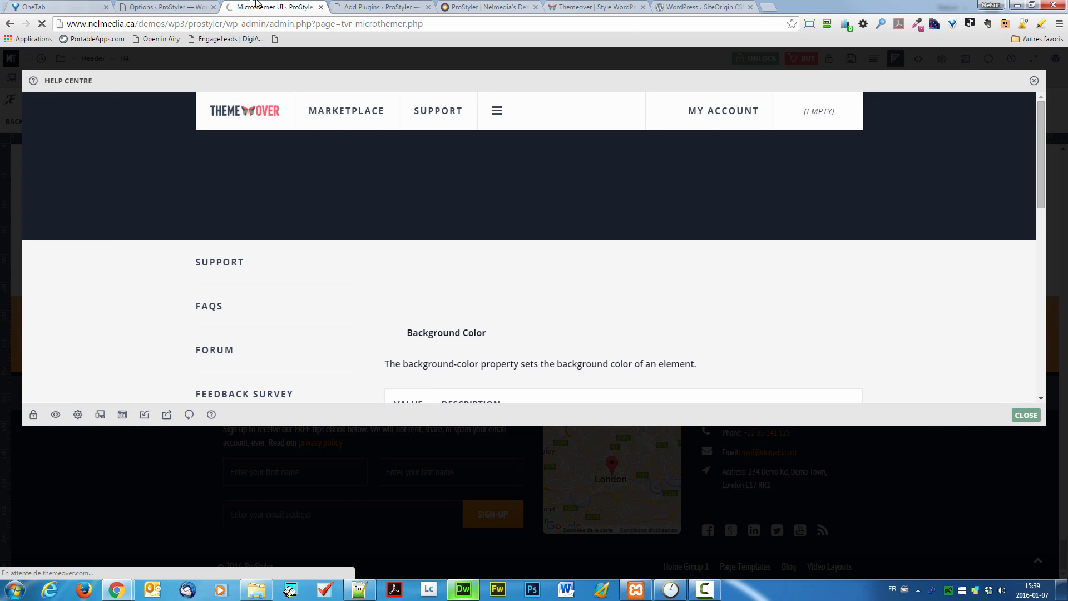
scroll(540, 265, down, 3)
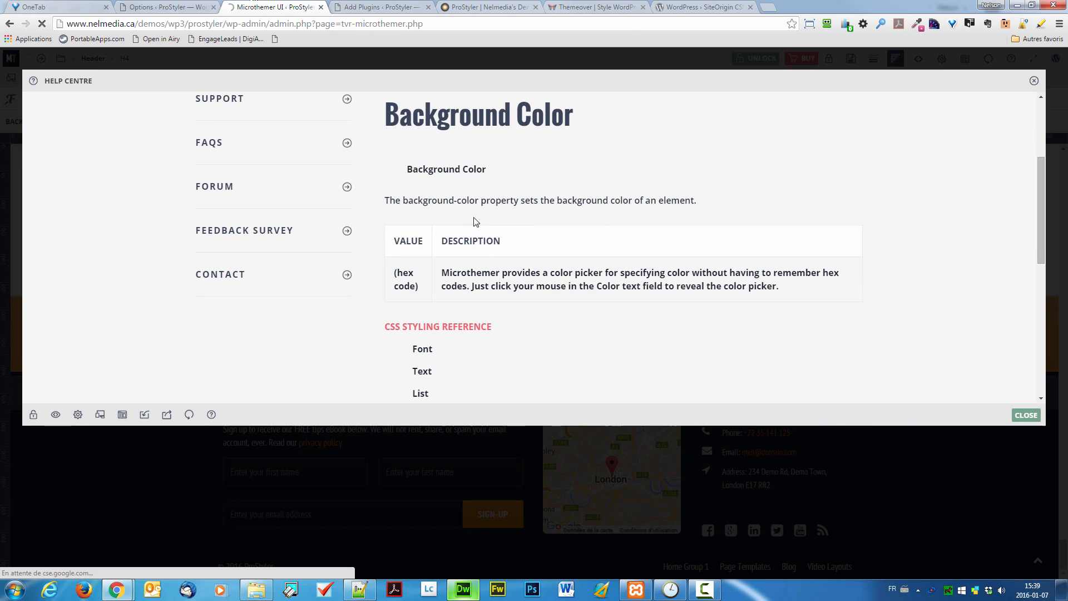
drag(397, 272, 417, 287)
scroll(447, 275, down, 1)
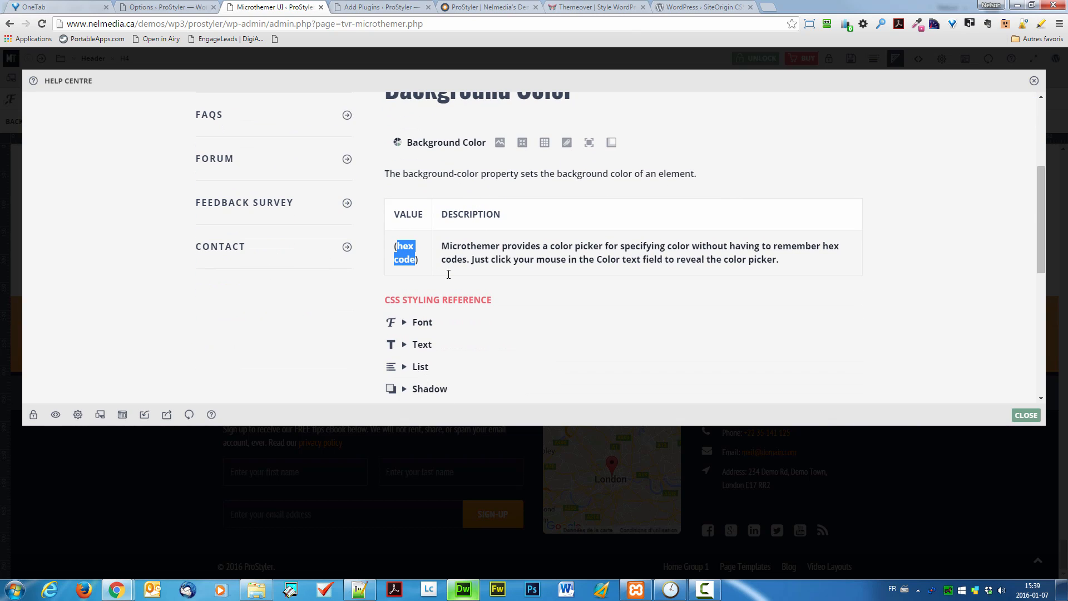
scroll(448, 275, down, 3)
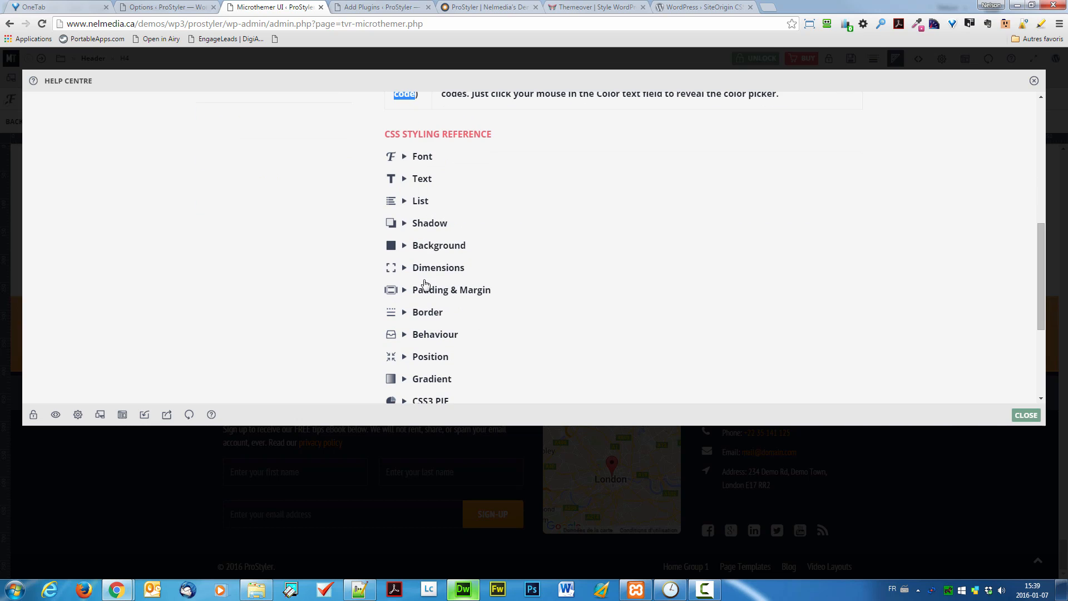
scroll(424, 284, down, 3)
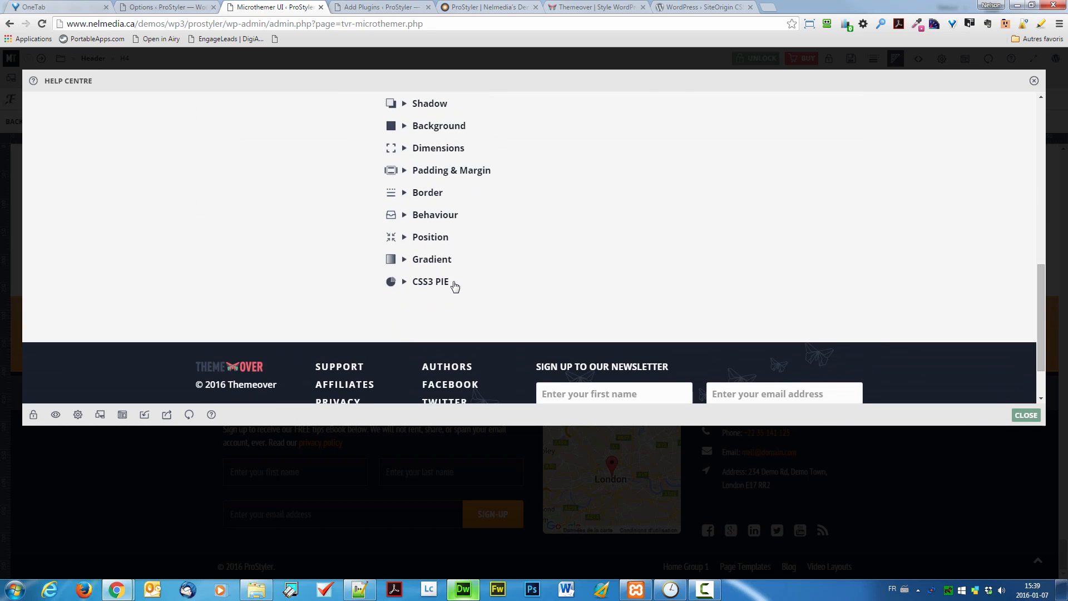
scroll(457, 281, up, 9)
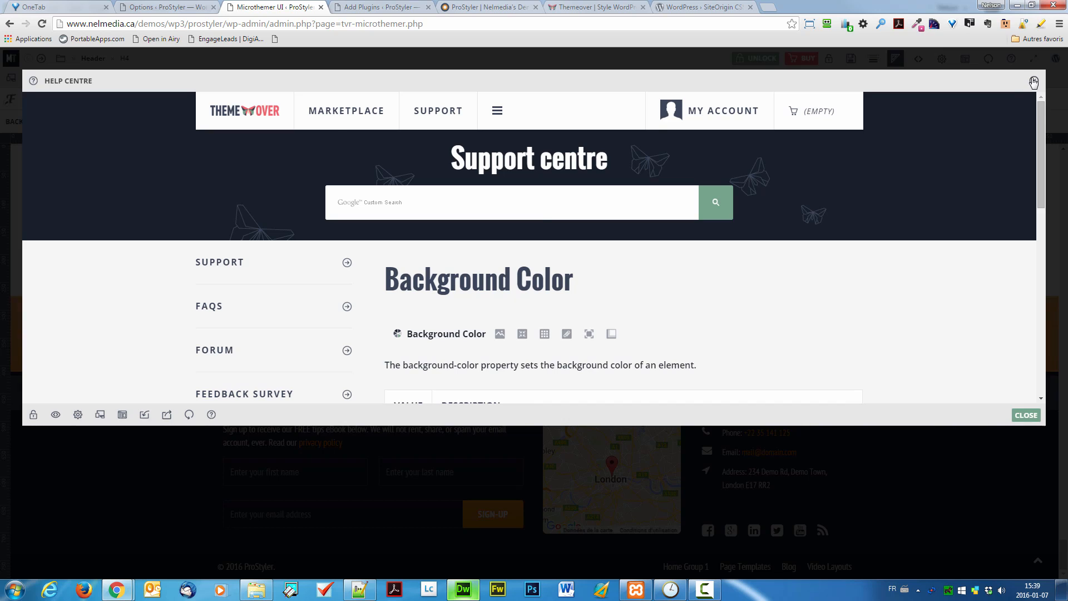
click(1033, 82)
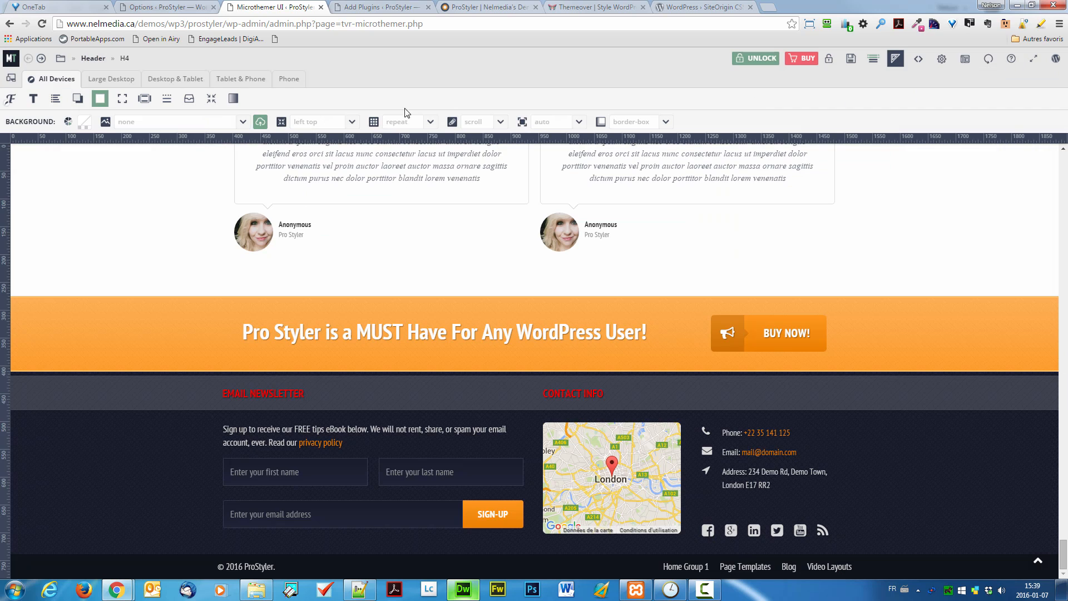
Try #ad1717 as the background color of the footer headings and remove it.
click(84, 121)
drag(129, 196, 184, 212)
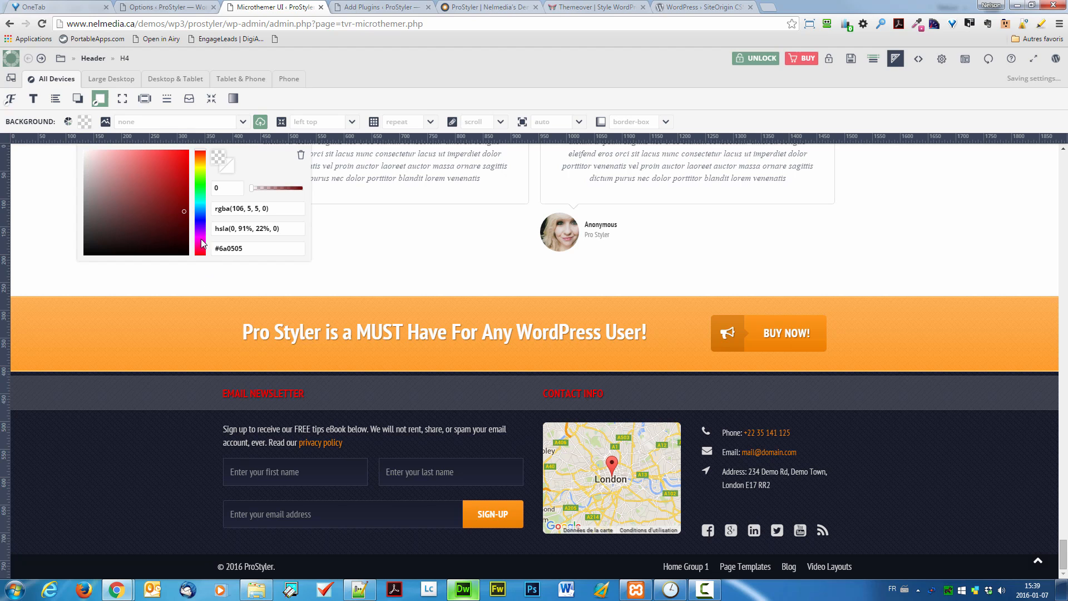
drag(183, 208, 176, 184)
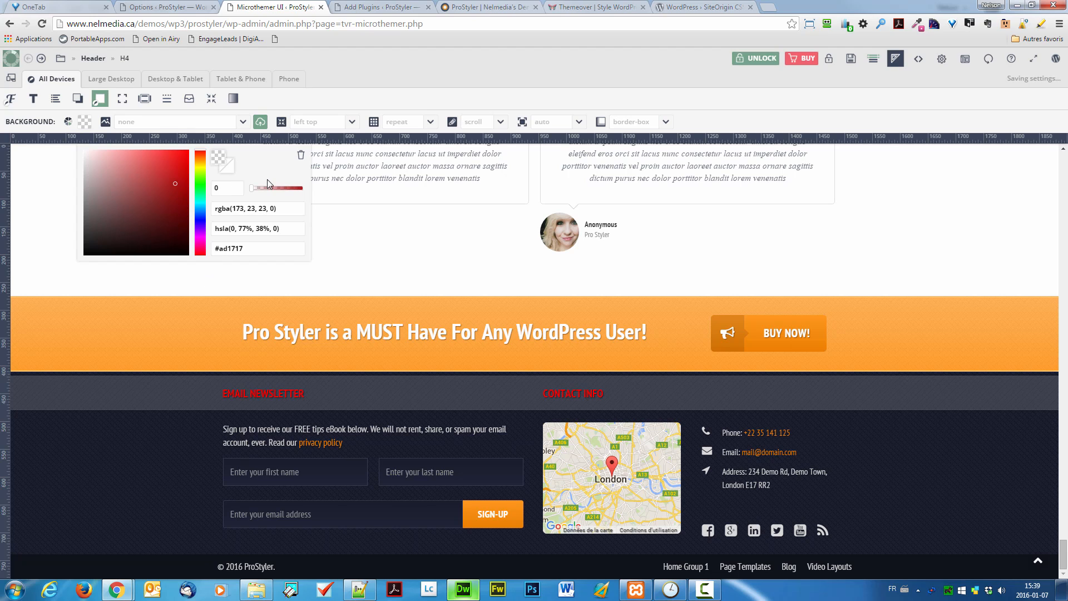
click(301, 157)
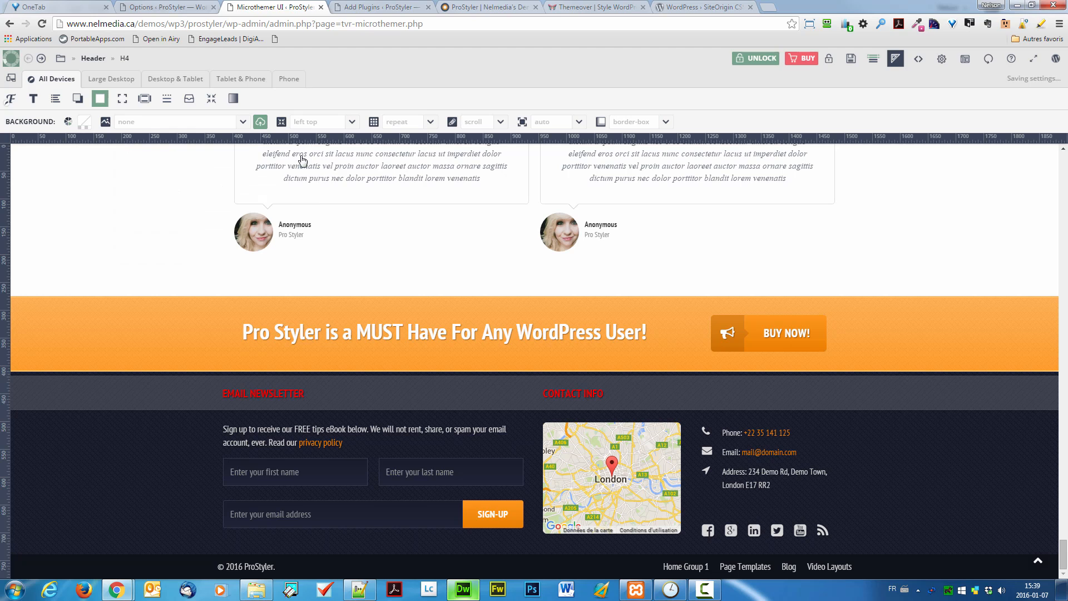
Give the footer headings a left to right gradient with light grey as color A and green #4be644 as color B.
click(234, 100)
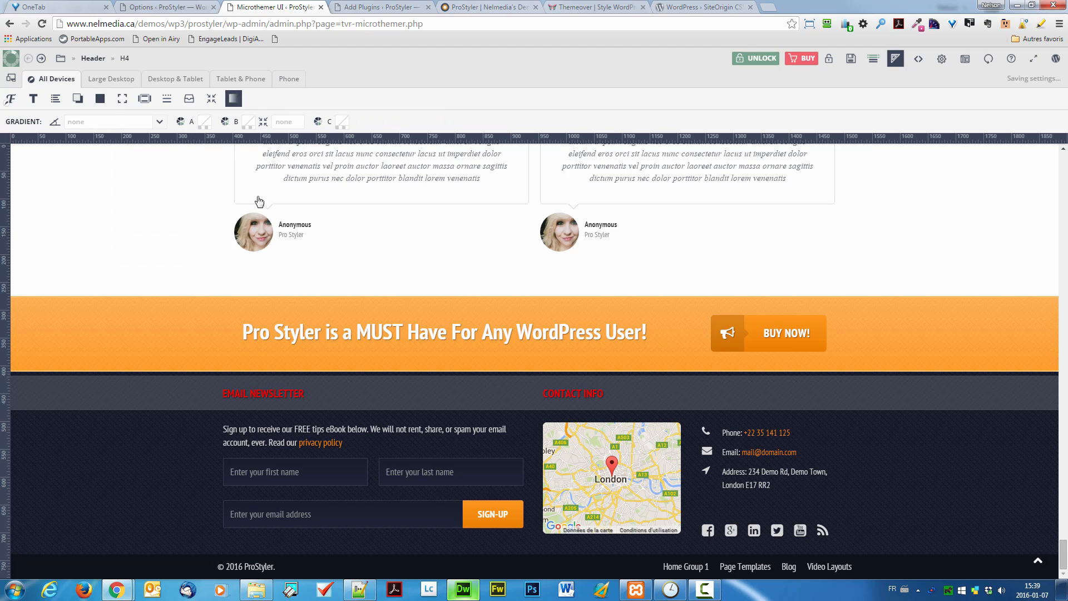
click(161, 123)
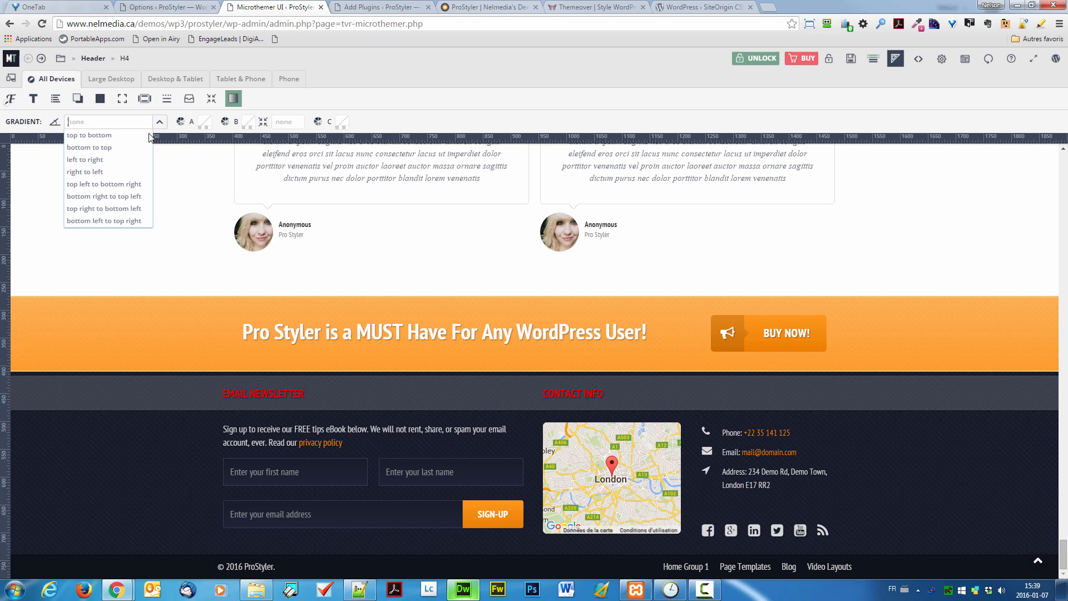
click(123, 160)
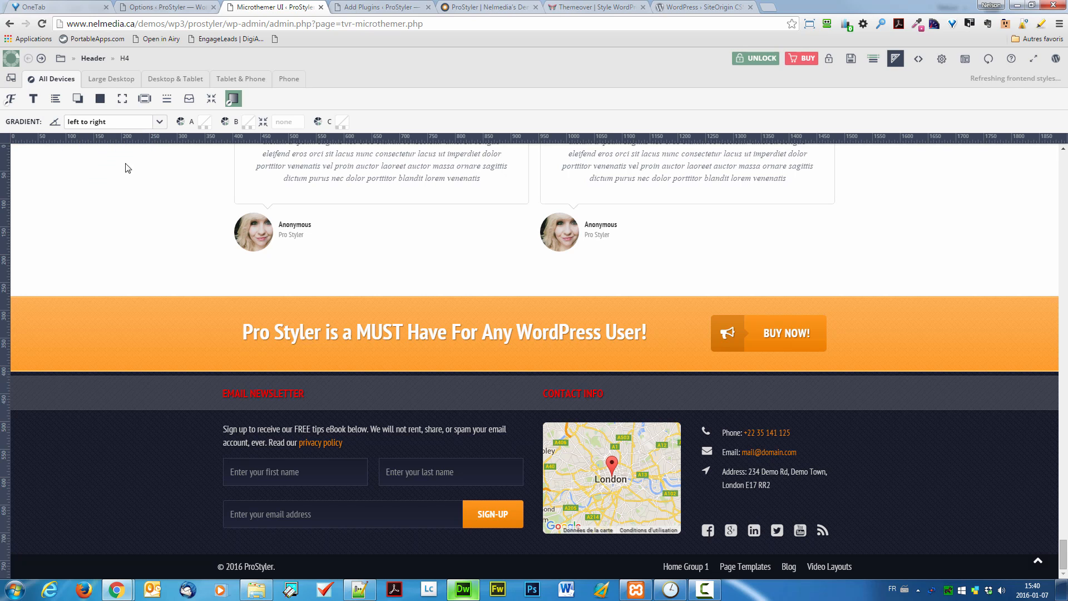
click(206, 124)
drag(218, 182, 205, 162)
click(248, 121)
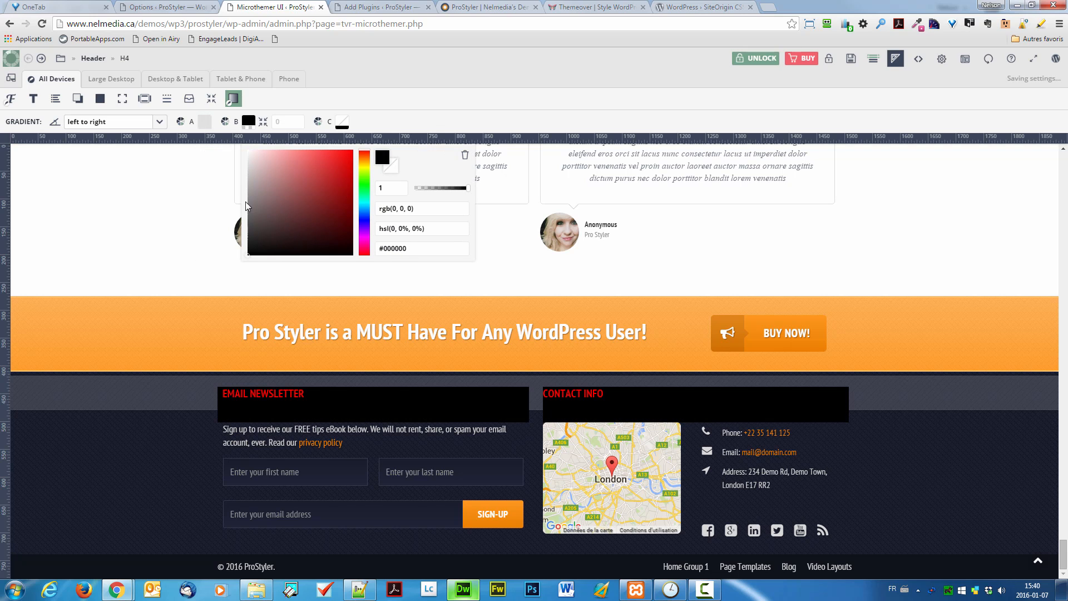
mouse_move(264, 198)
mouse_down()
mouse_move(333, 174)
mouse_move(322, 160)
mouse_up()
click(364, 188)
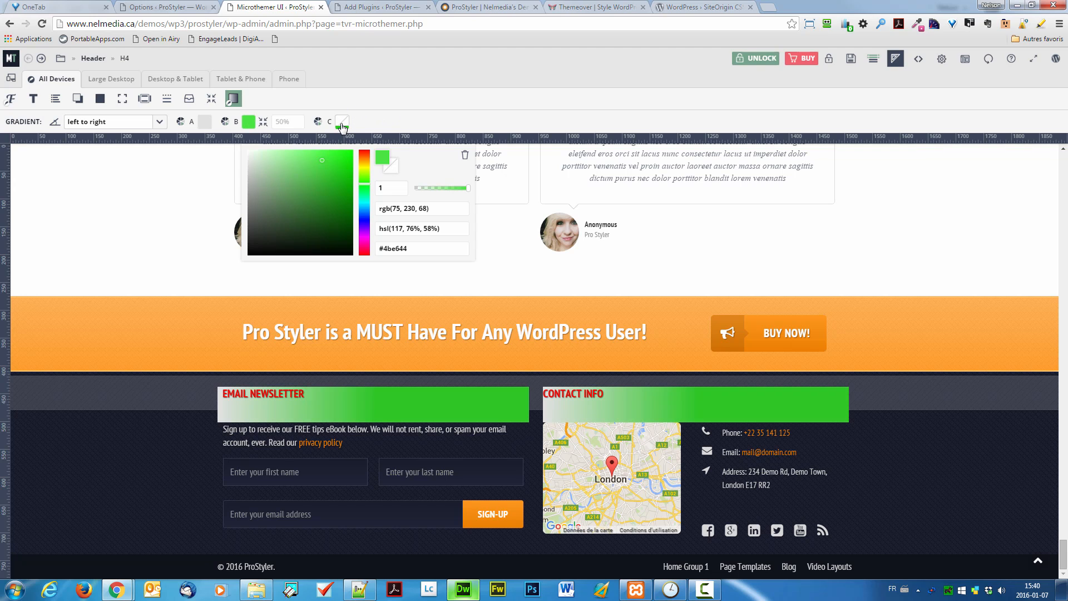
click(398, 123)
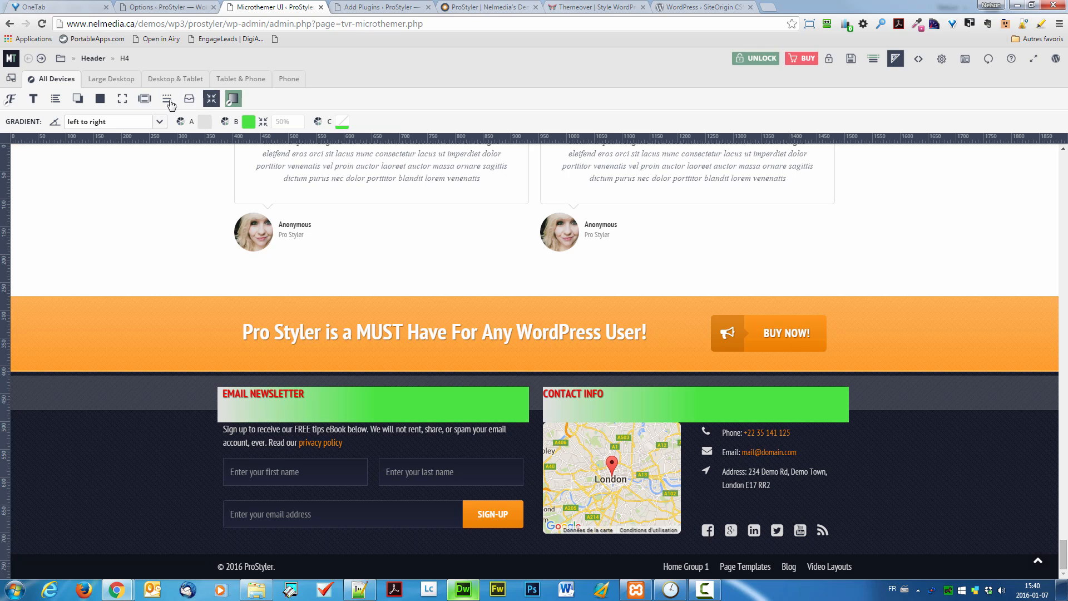
click(122, 100)
click(101, 100)
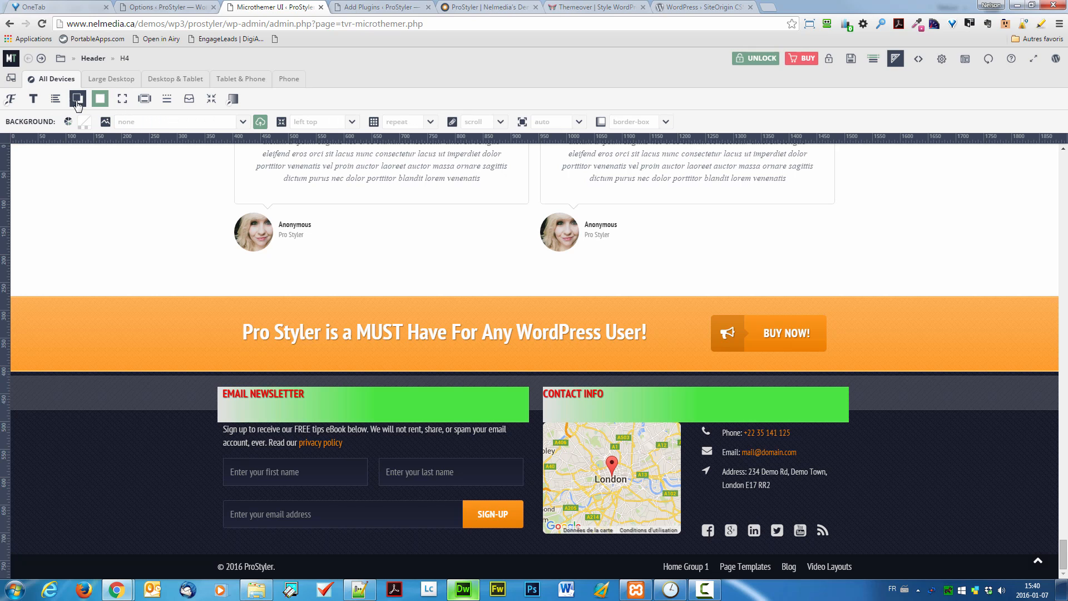
click(146, 100)
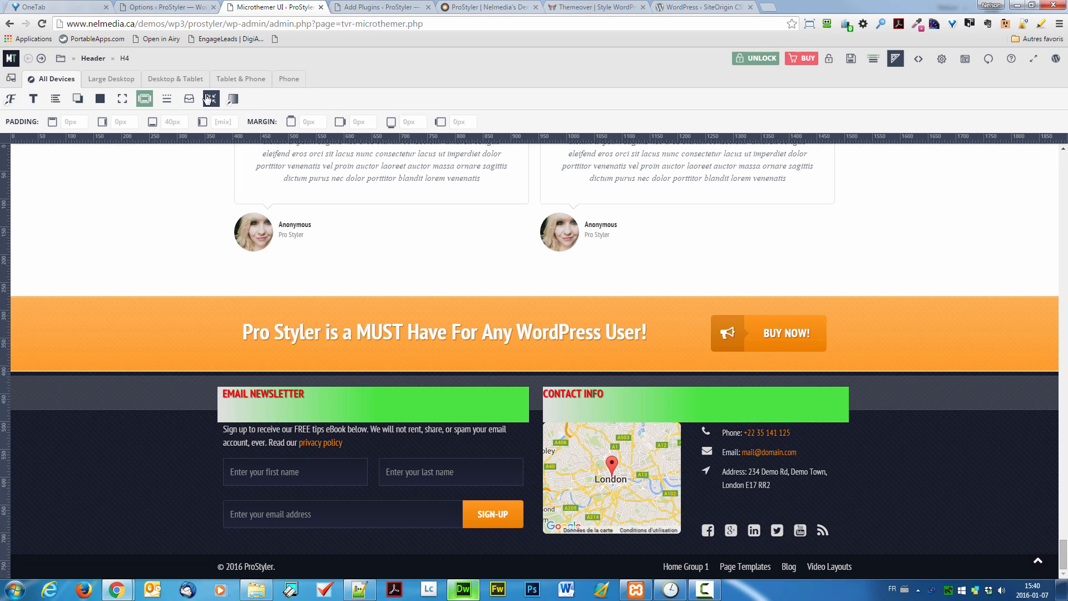
Try 10 and 2px as border style values of the footer headings for all devices.
click(167, 99)
click(109, 148)
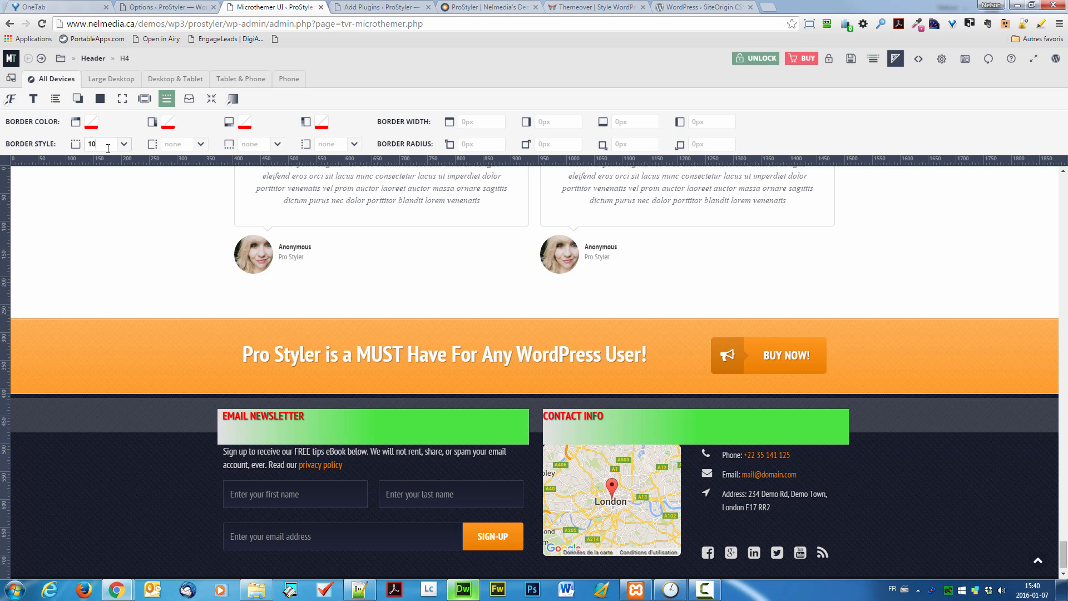
key(Return)
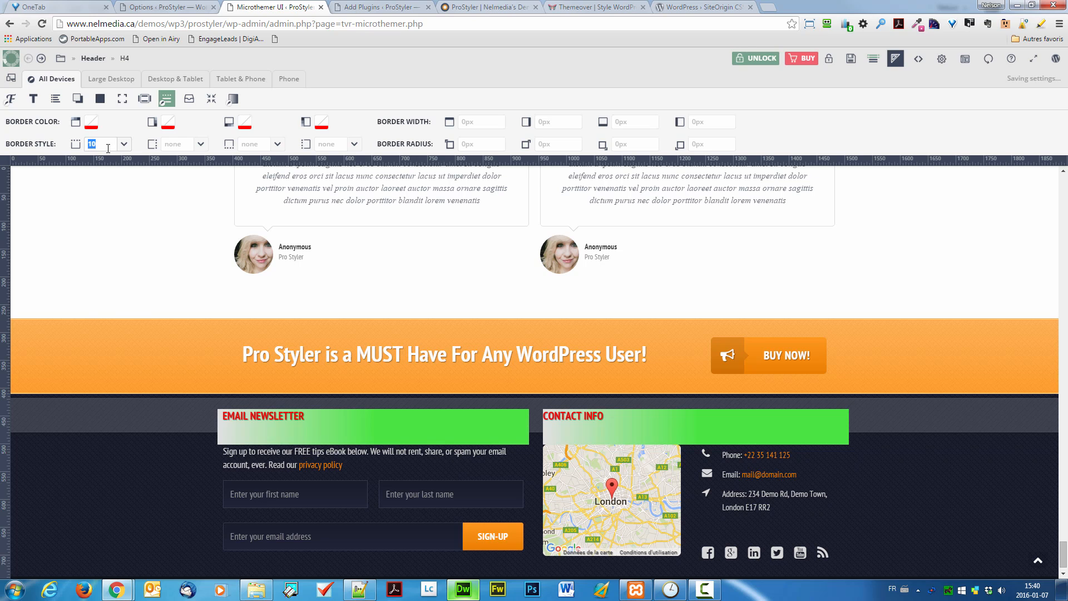
text(2)
double_click(104, 143)
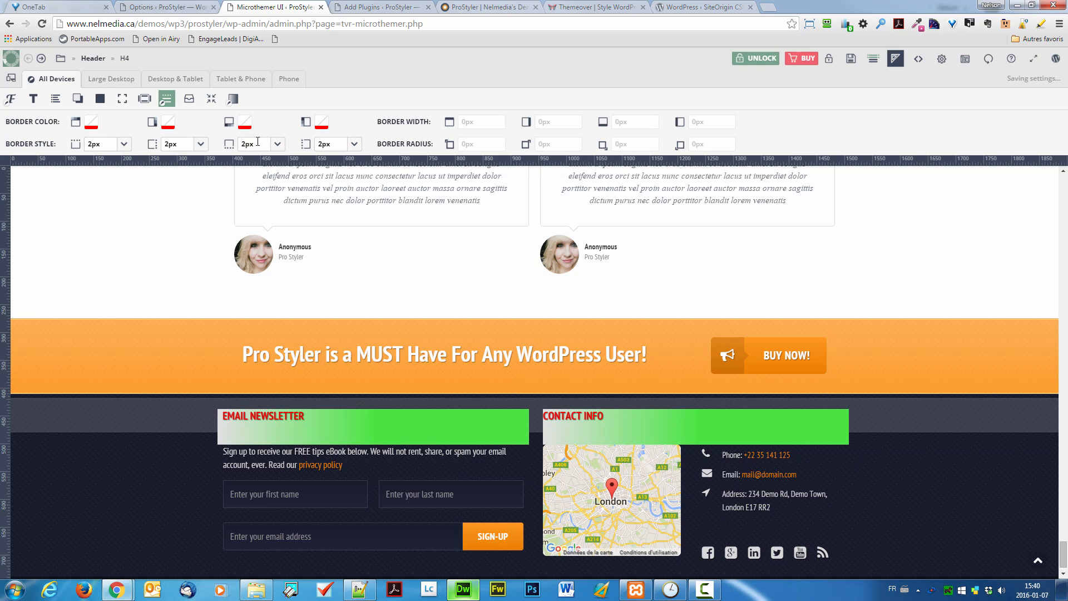
Set the top border color of the footer headings to black #000000.
click(91, 125)
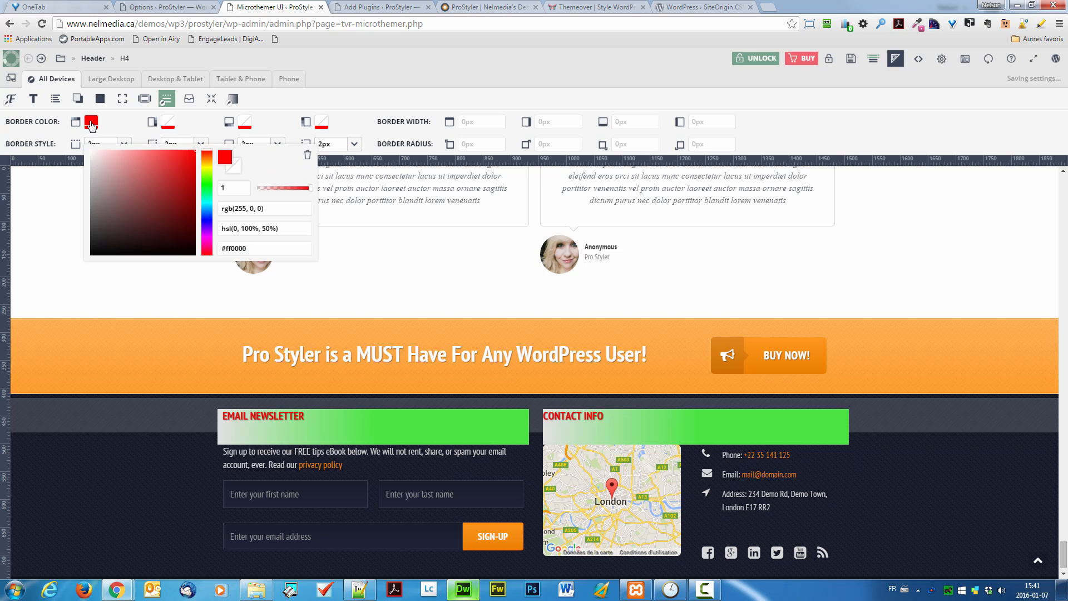
click(118, 223)
click(111, 239)
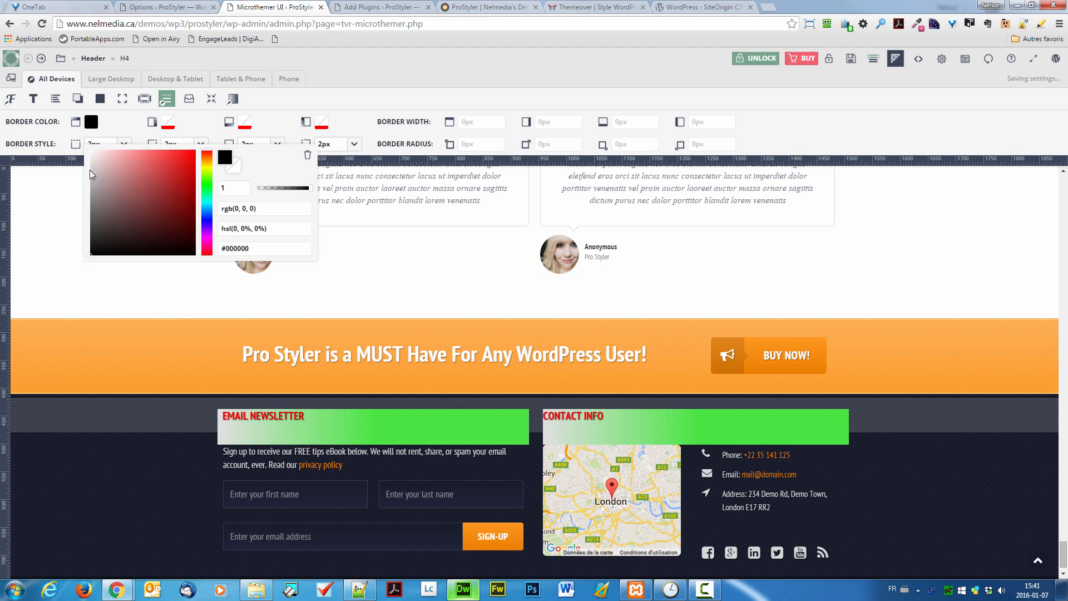
click(89, 123)
click(89, 124)
Set the right border color of the footer headings to black #000000.
click(168, 123)
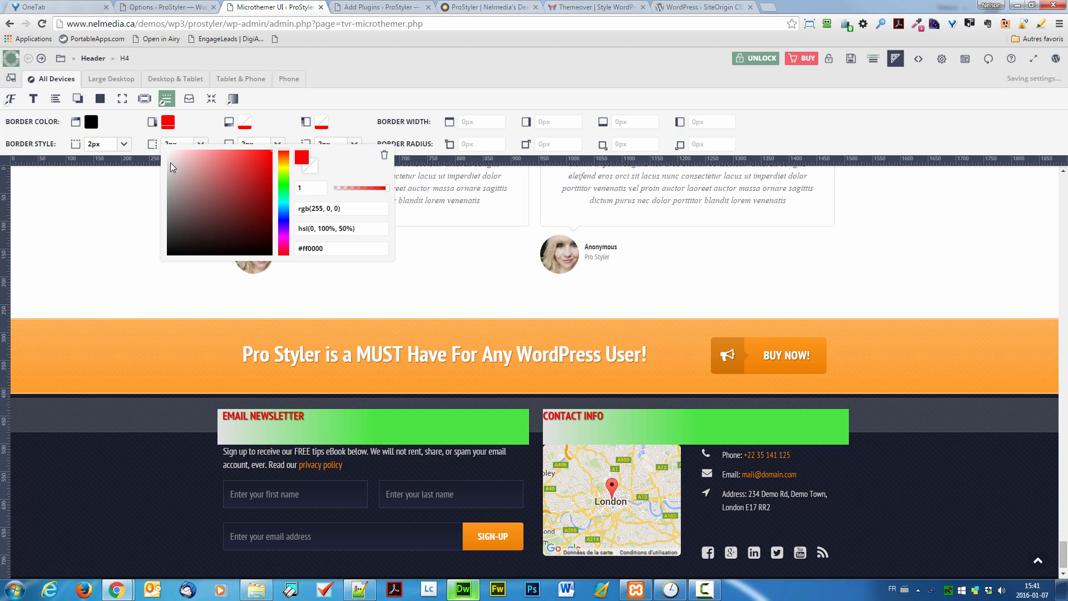
click(172, 211)
drag(164, 241, 165, 245)
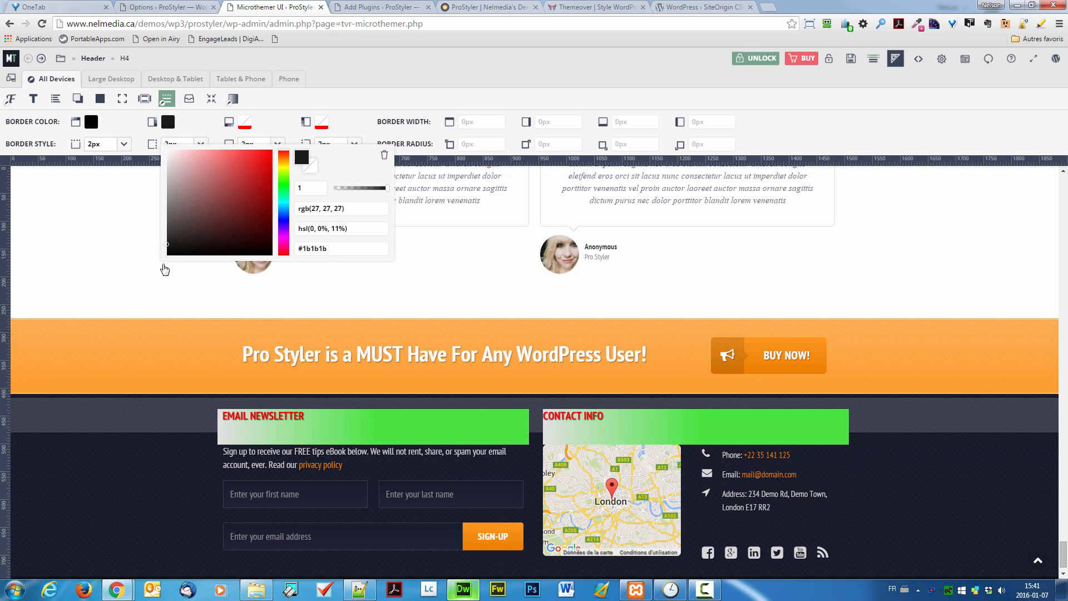
click(167, 255)
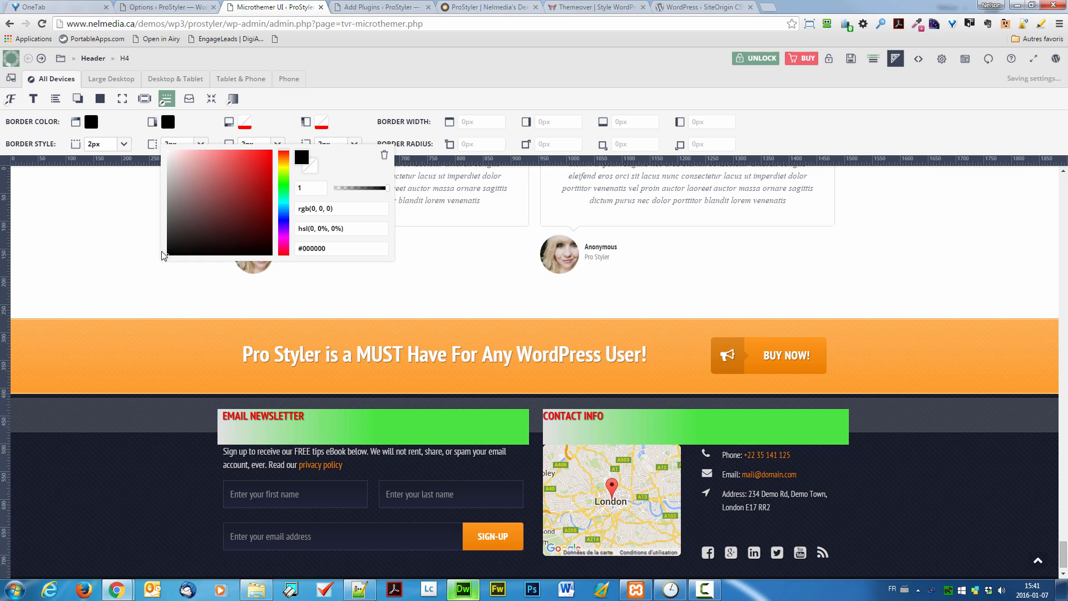
click(162, 269)
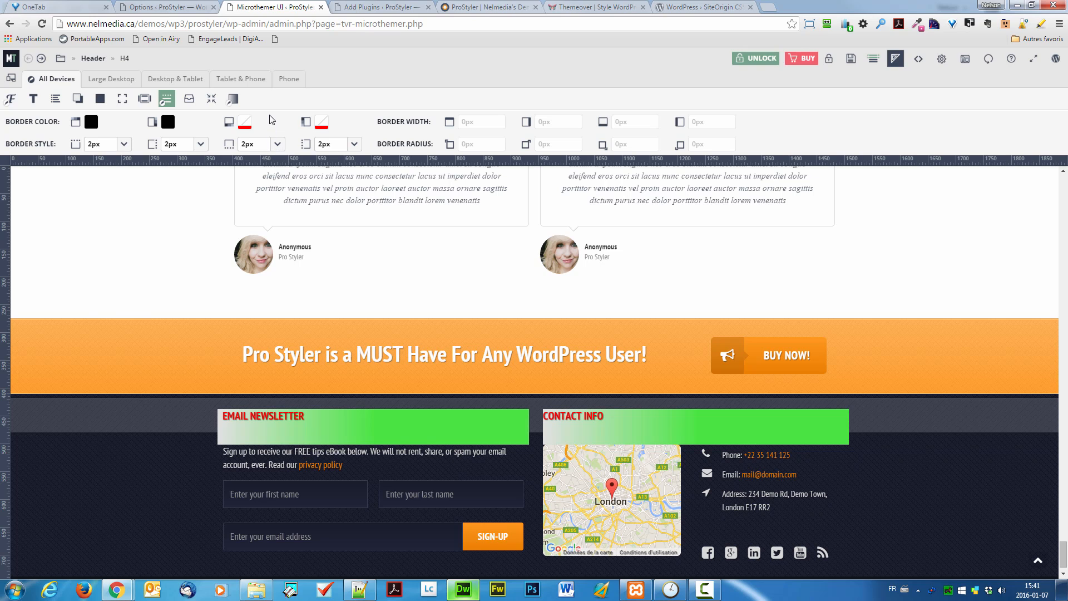
Enter 2 as the top border width of the footer headings and set the border style to solid on all four sides.
click(496, 122)
text(2)
click(122, 144)
click(93, 195)
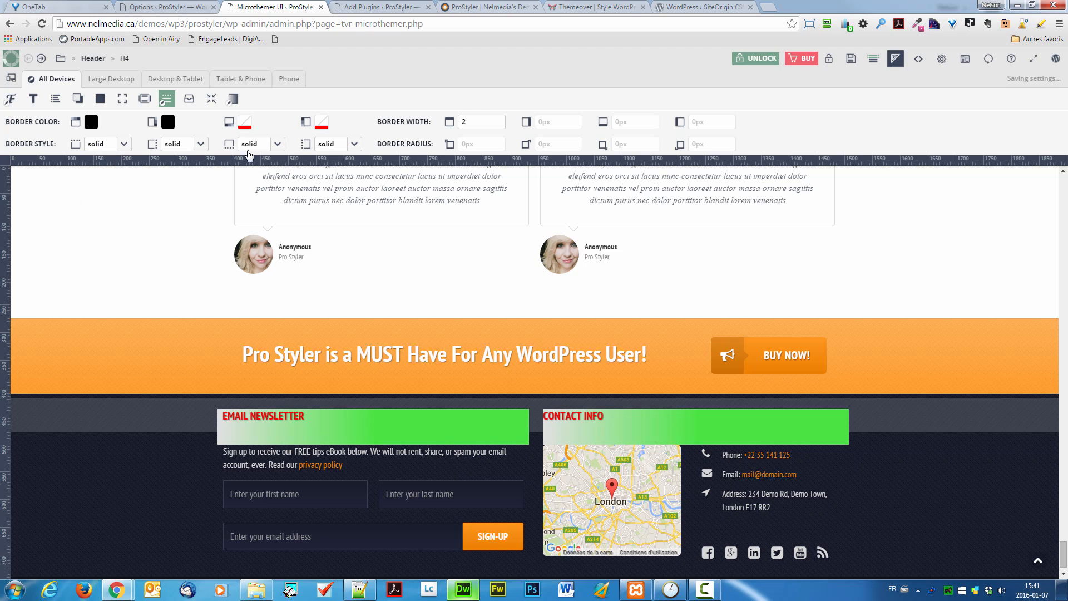
Set the footer headings' border width to 2px on all sides and the border radius to 10px on all corners.
click(480, 123)
text(2px)
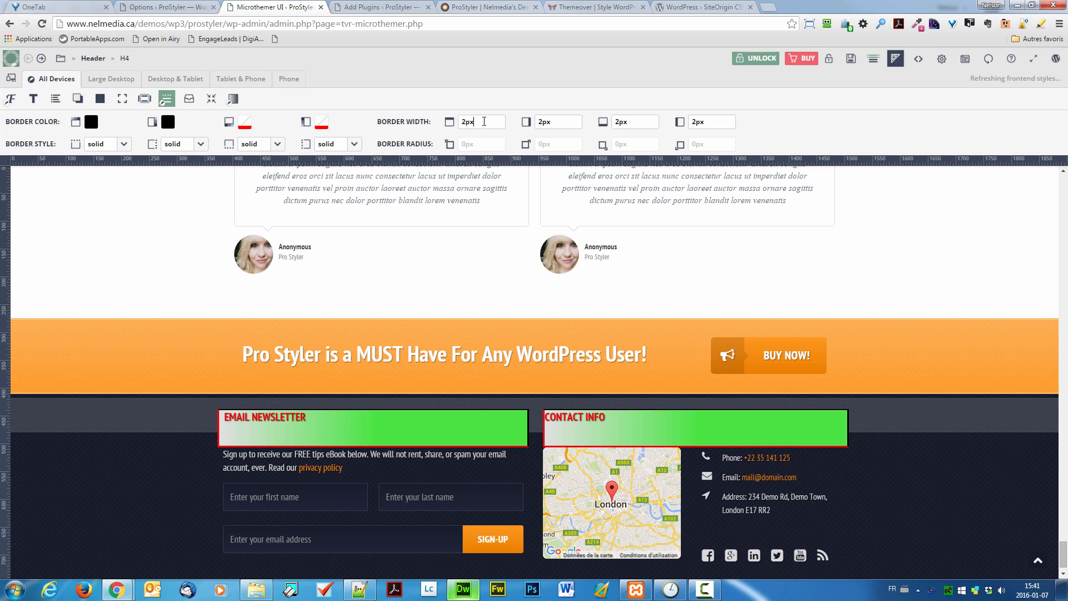
click(472, 144)
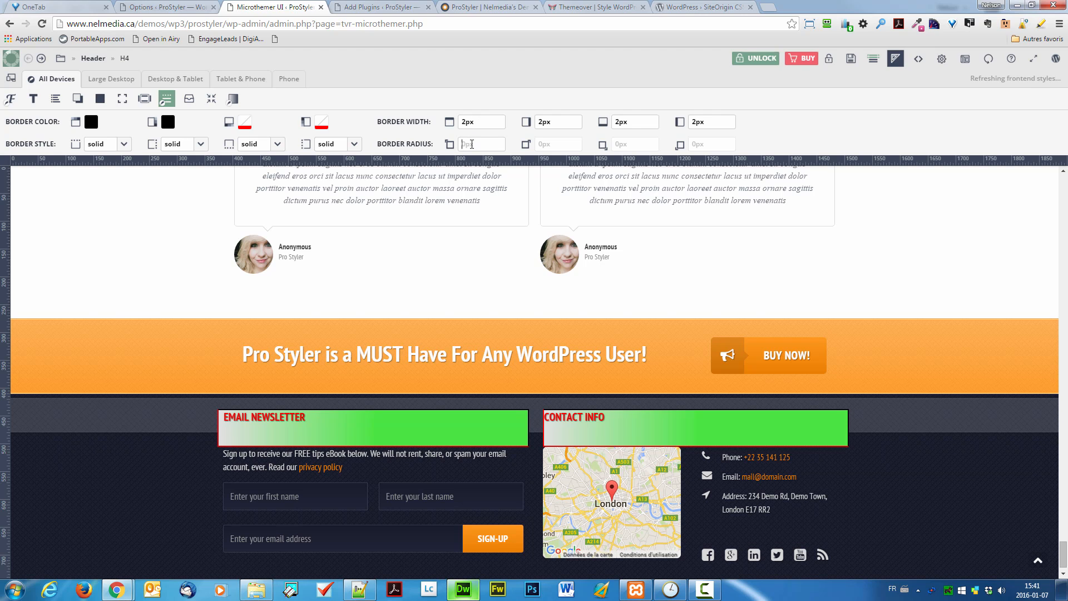
text(10px)
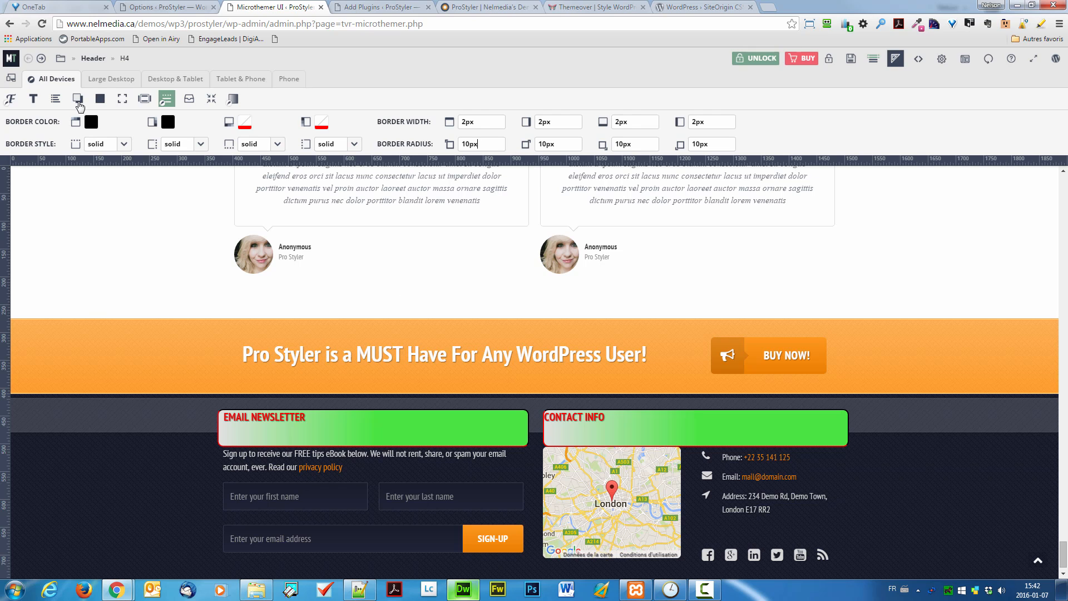
For the Desktop & Tablet view, set the footer headings' border width to 5 on all four sides.
click(180, 82)
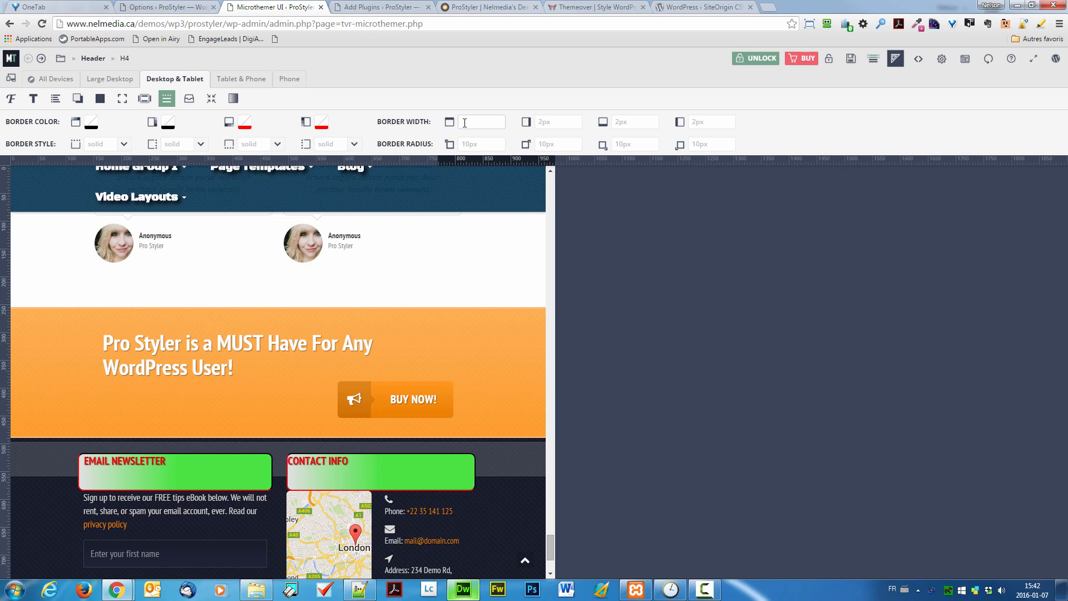
click(489, 127)
text(5)
double_click(477, 126)
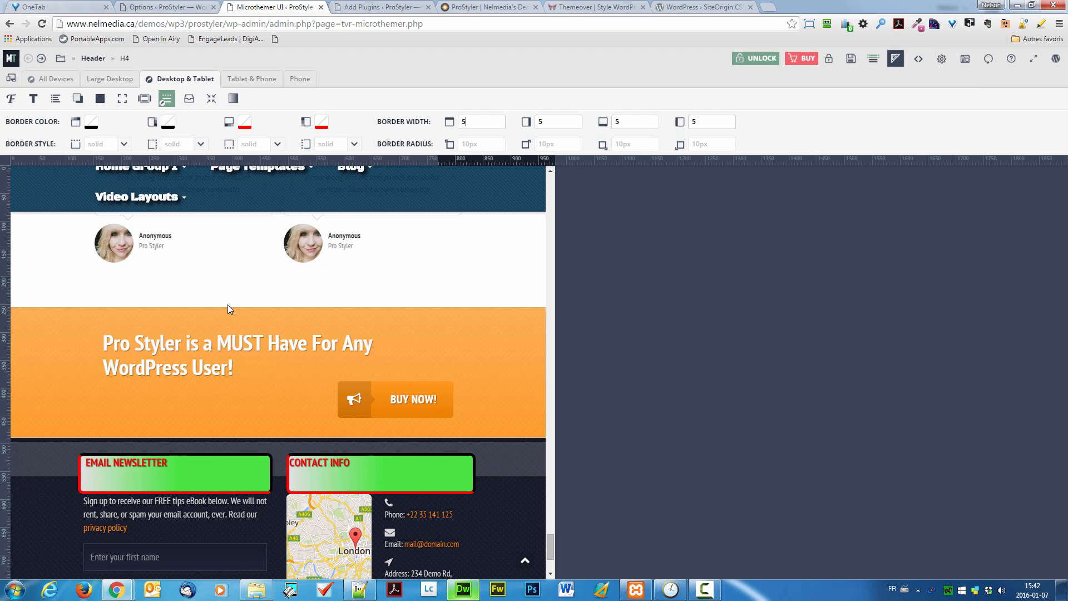
Examine how the bordered footer headings look in the Tablet & Phone and Phone views, closing the mobile side menu.
click(256, 81)
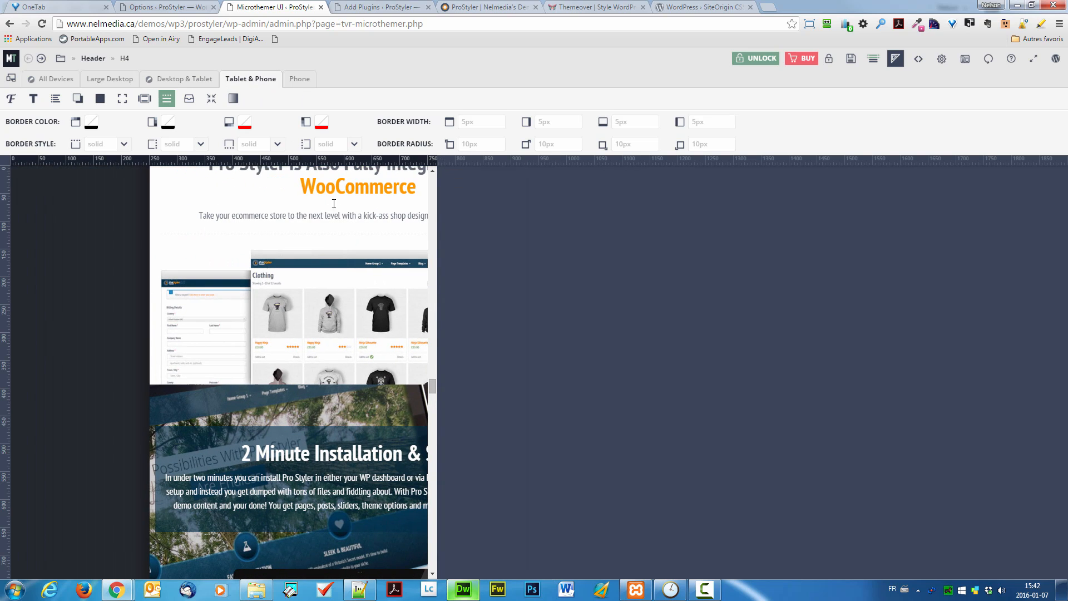
scroll(347, 259, down, 5)
scroll(346, 261, down, 15)
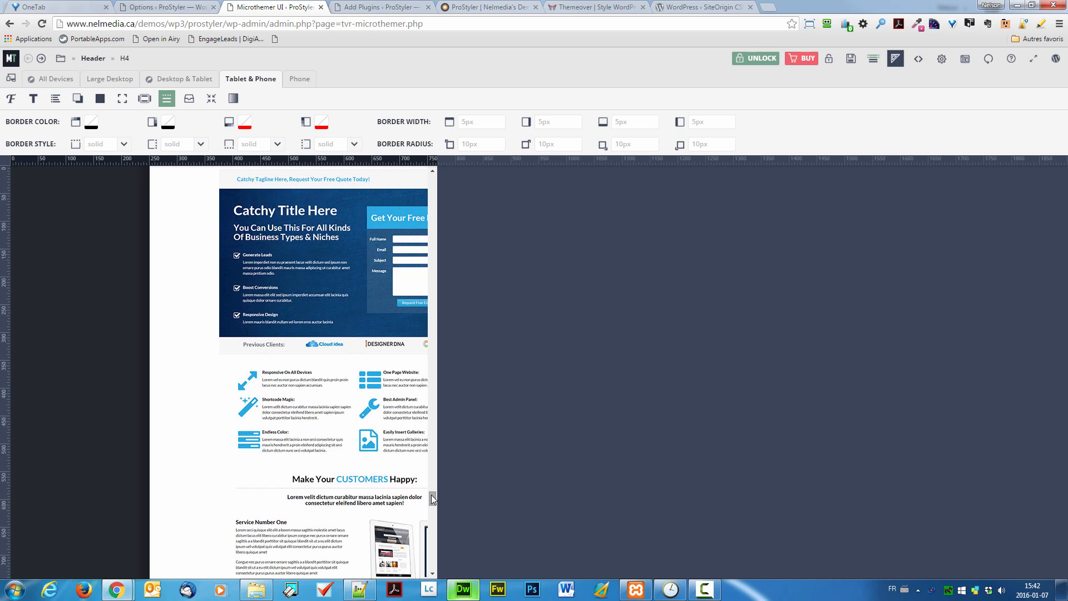
drag(433, 498, 435, 556)
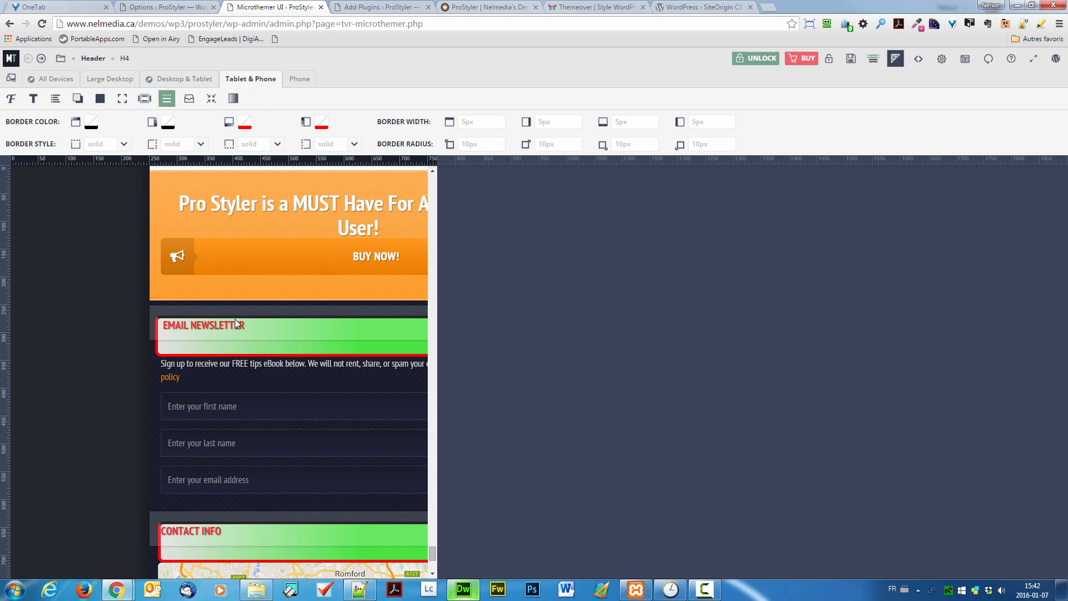
click(297, 81)
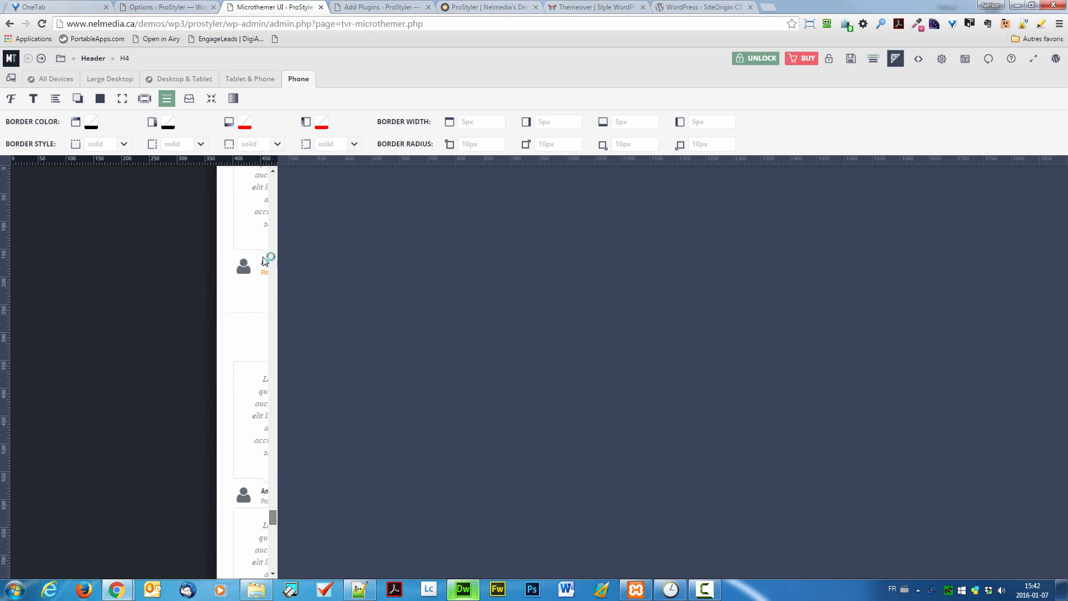
click(259, 173)
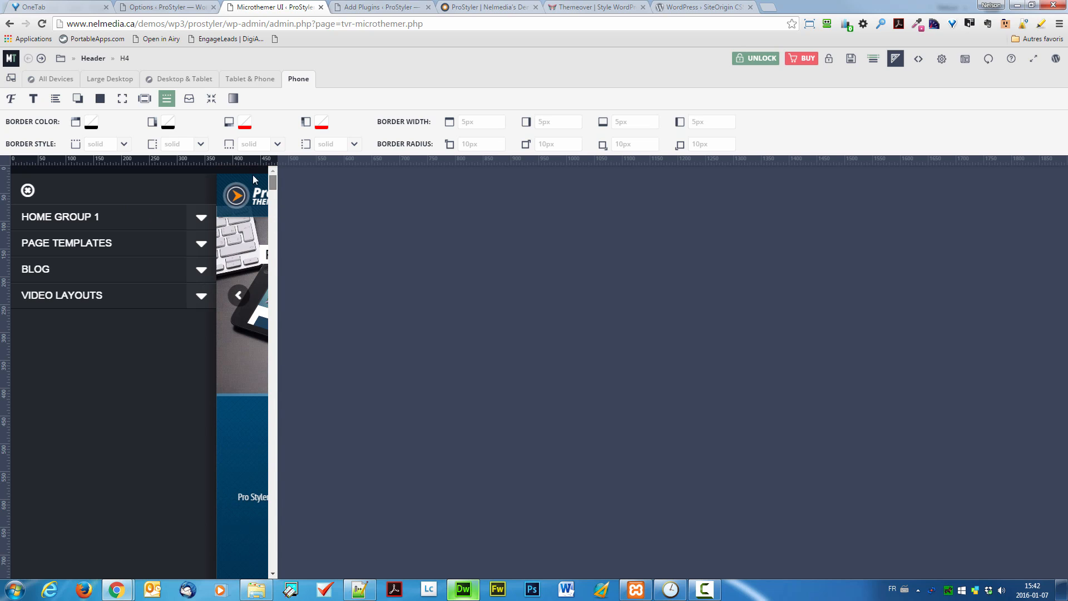
click(28, 193)
scroll(253, 469, down, 10)
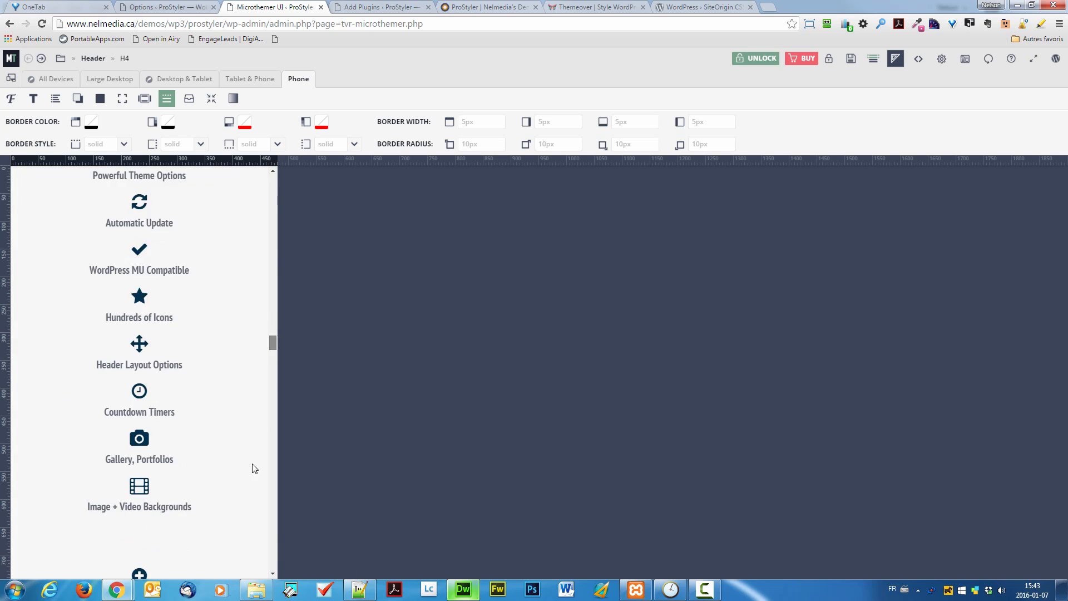
scroll(253, 469, down, 15)
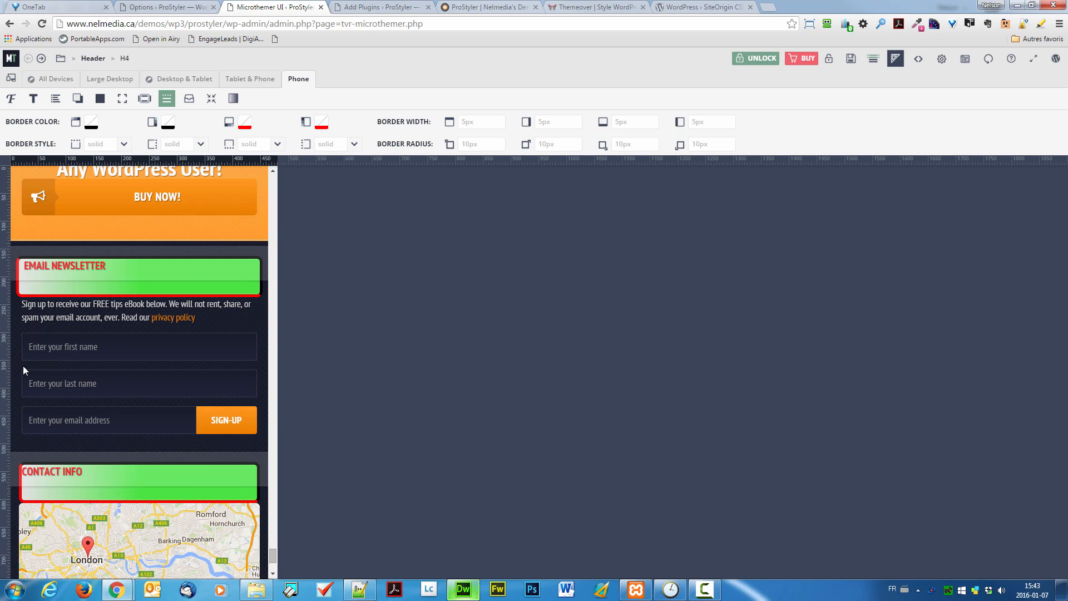